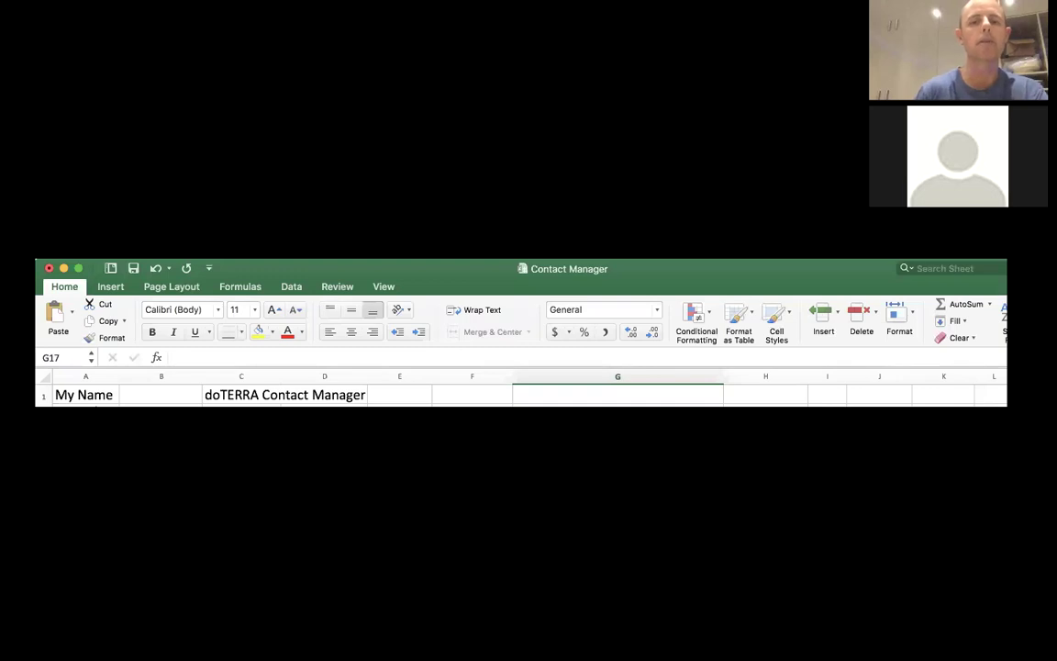
# Maximize the Contact Manager workbook window to full screen so the whole table shows
pyautogui.doubleClick(675, 275)
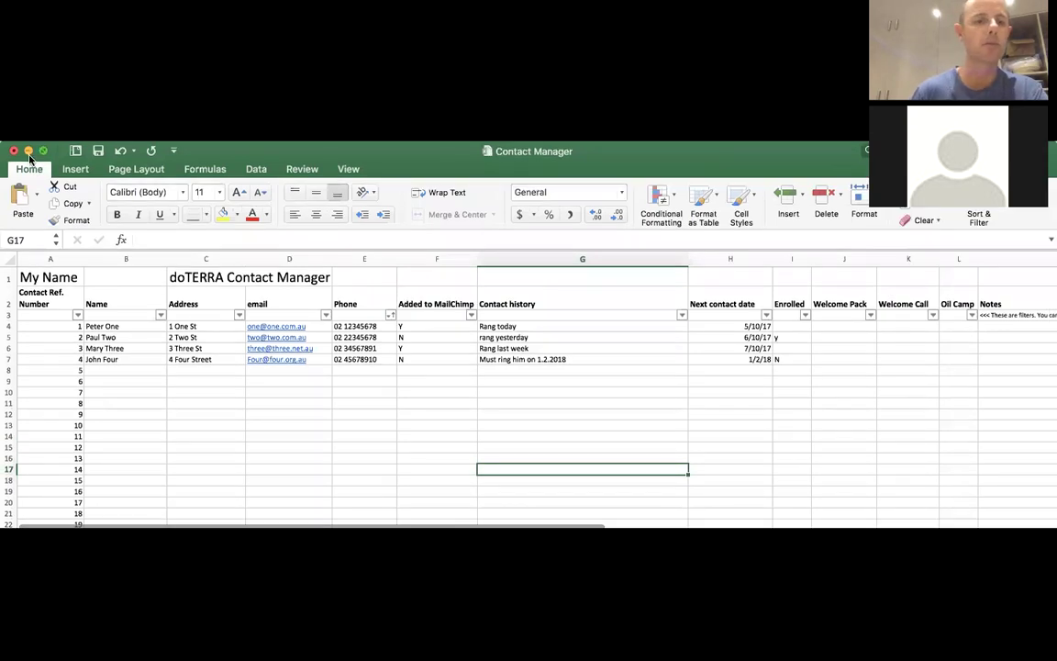
pyautogui.click(43, 152)
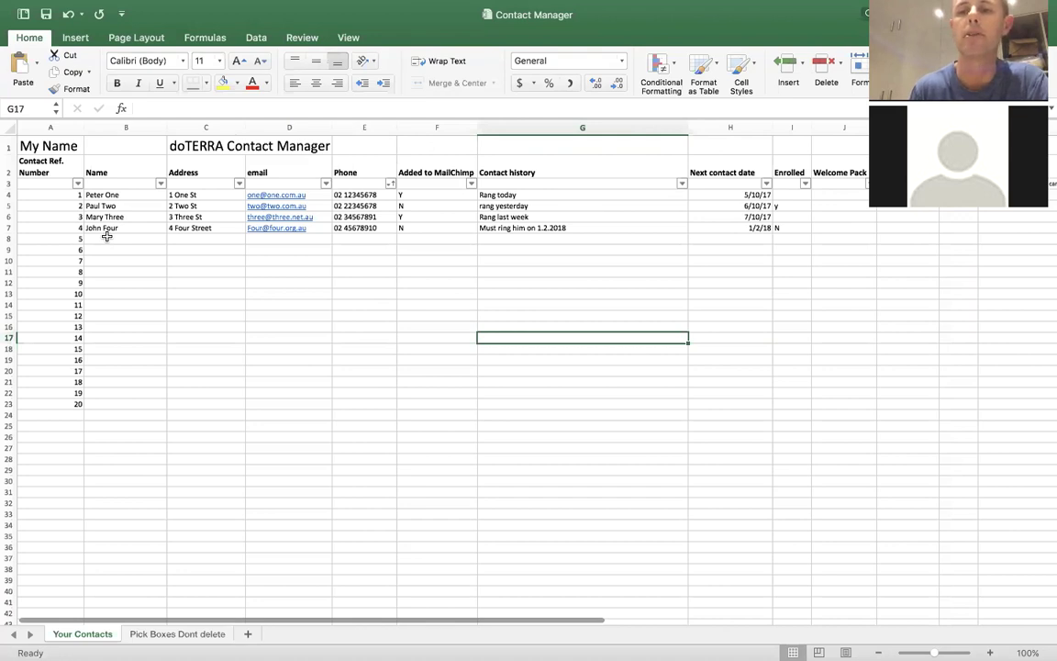
# Enter your own first name in cell A1 in place of the My Name placeholder
pyautogui.click(57, 146)
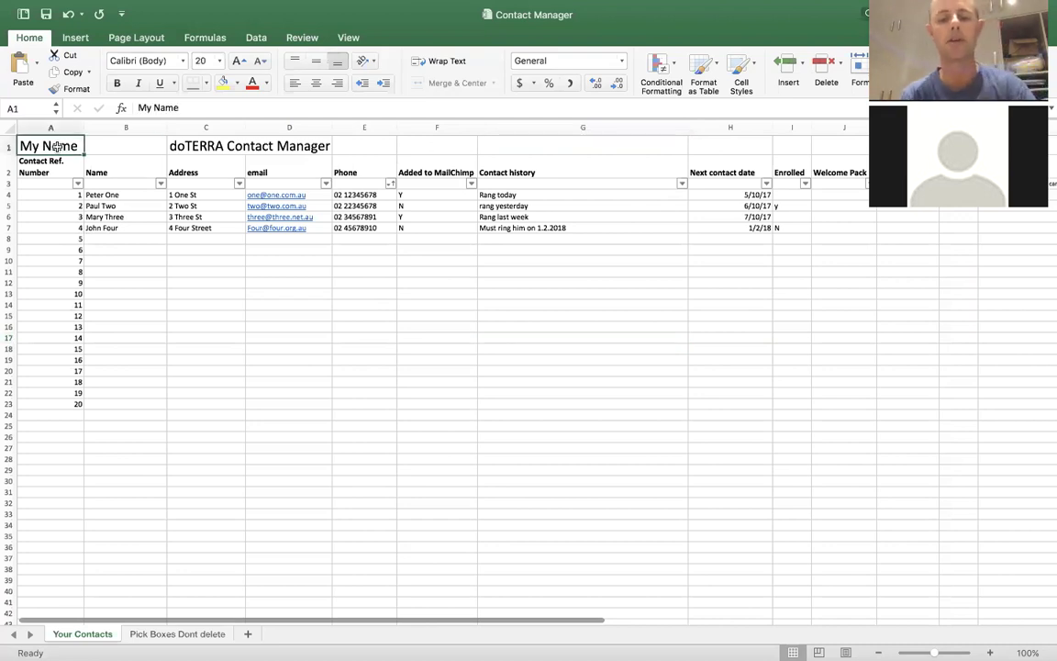
pyautogui.write('Darrin')
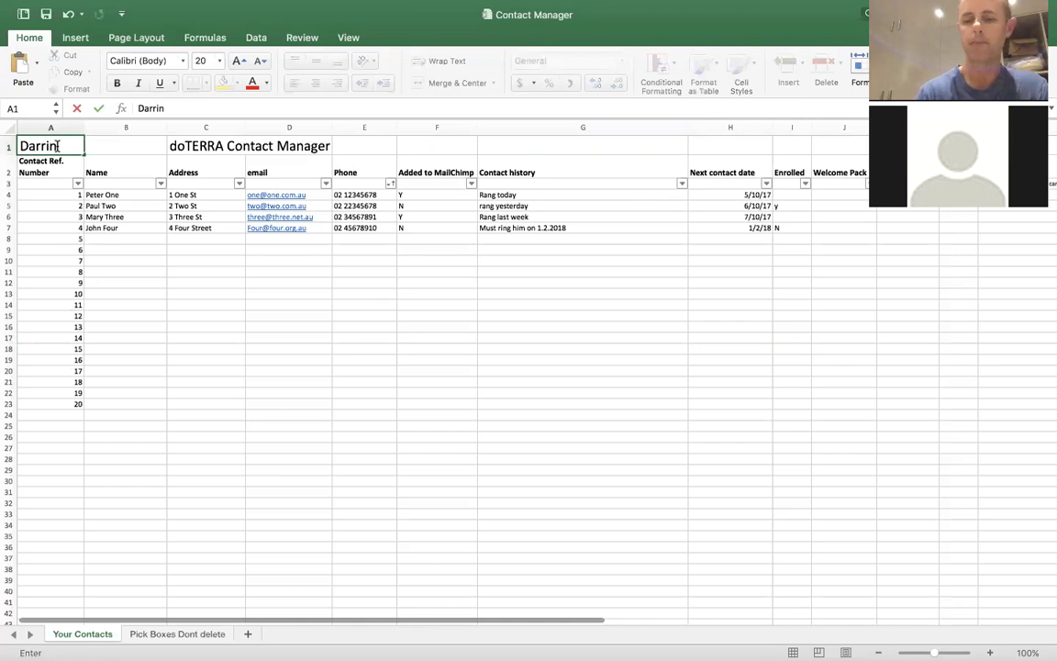
pyautogui.press('Return')
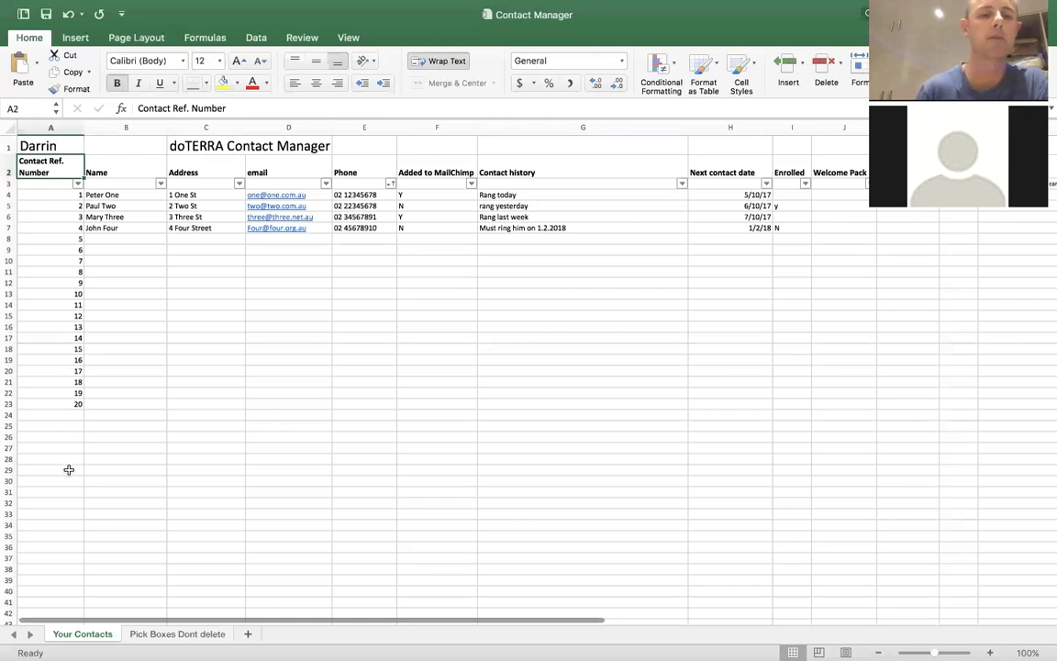
pyautogui.click(65, 414)
# Add contact reference numbers 21, 22 and 23 in cells A24 to A26
pyautogui.write('21')
pyautogui.press('Return')
pyautogui.write('2')
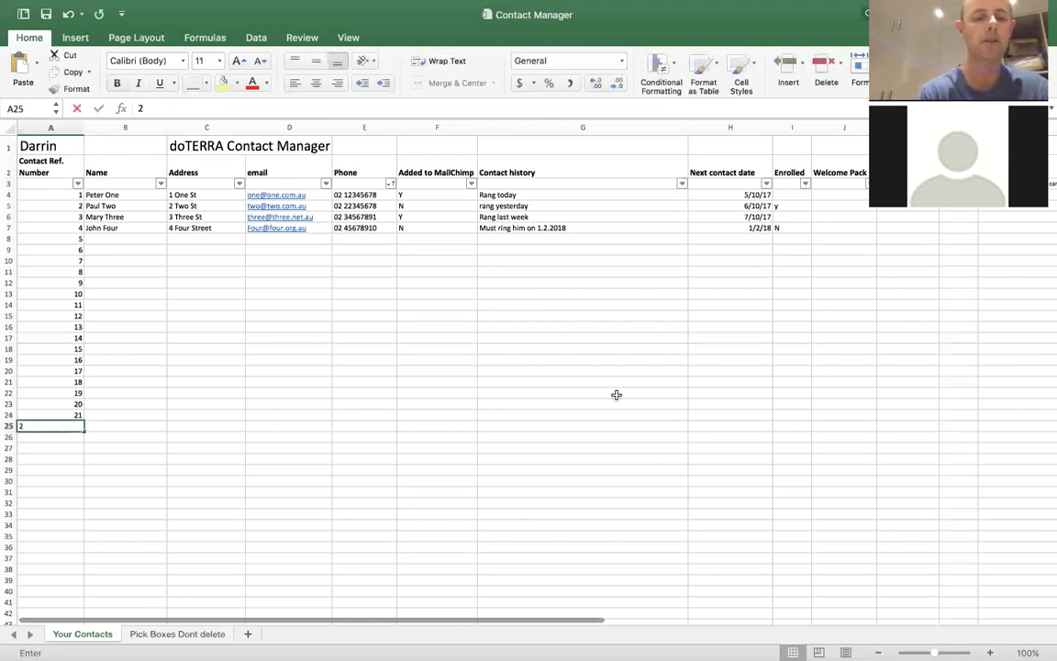
pyautogui.write('2')
pyautogui.press('Return')
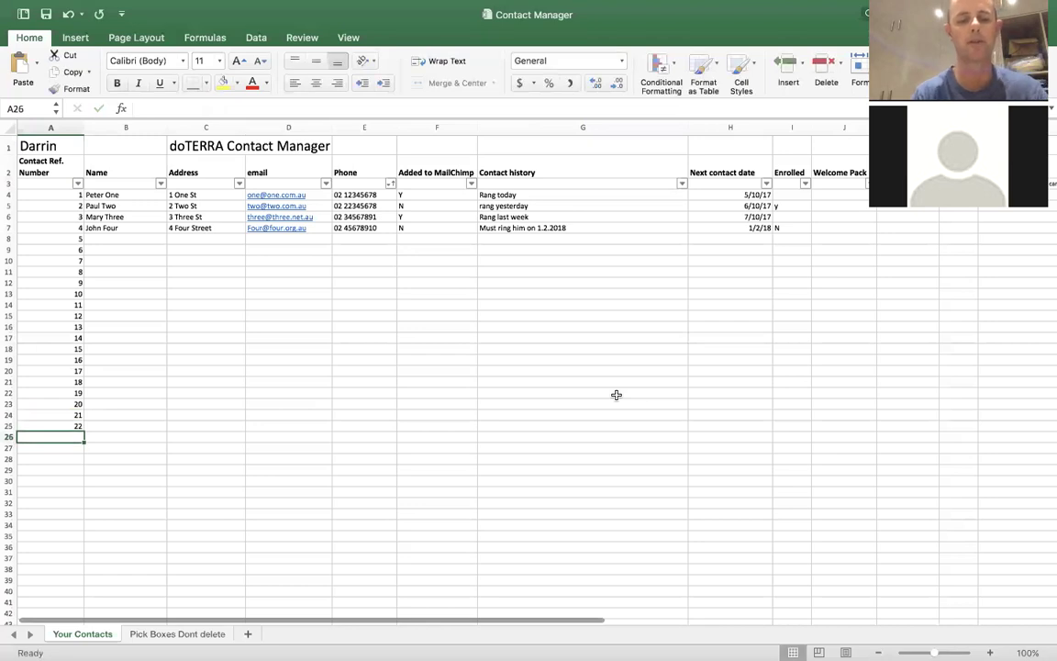
pyautogui.write('23')
pyautogui.press('Return')
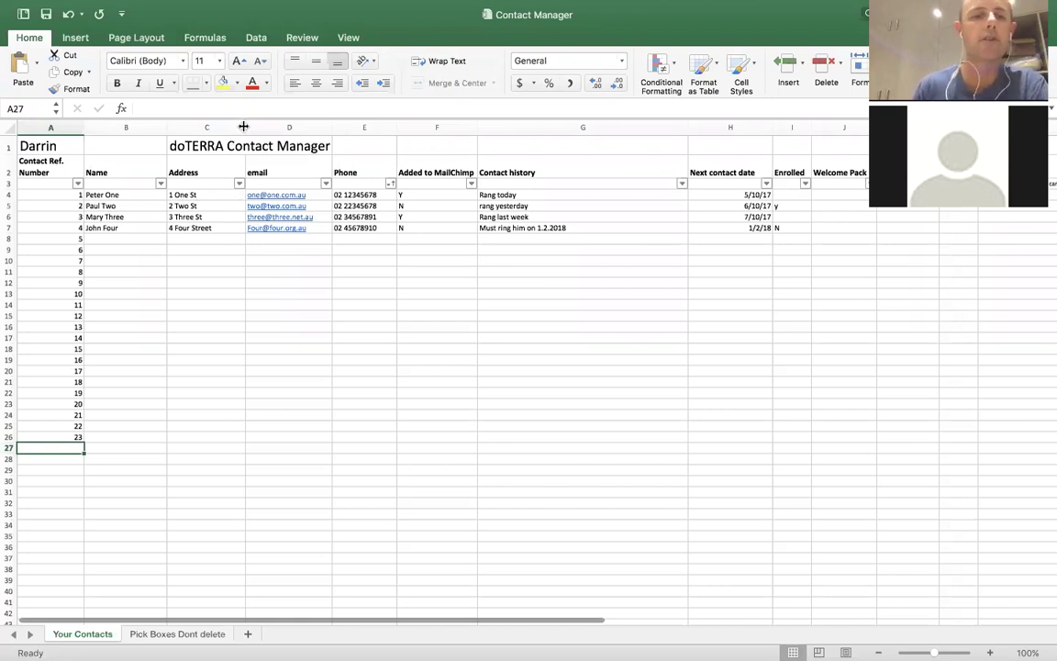
# Widen the Address column, then pull it back to a moderate width
pyautogui.moveTo(243, 123); pyautogui.dragTo(300, 137)
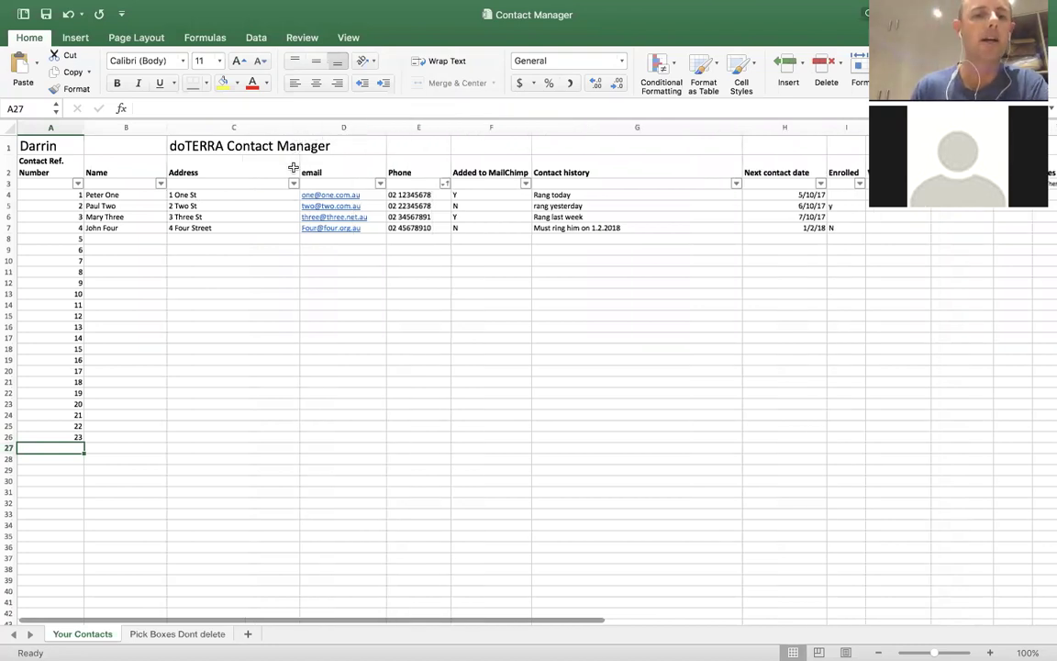
pyautogui.click(299, 129)
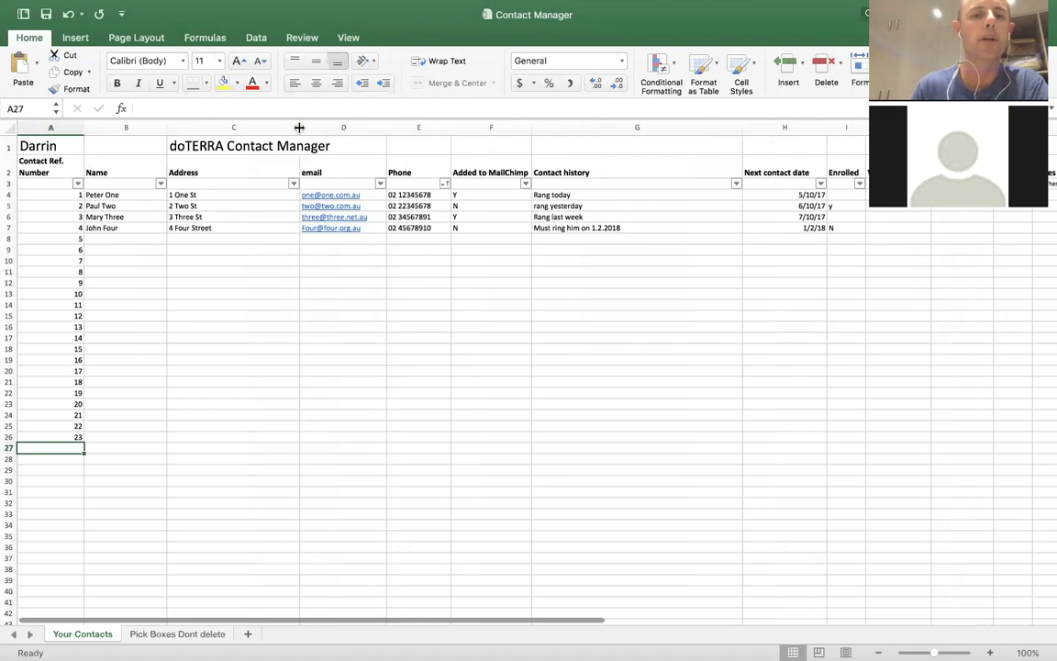
pyautogui.click(303, 129)
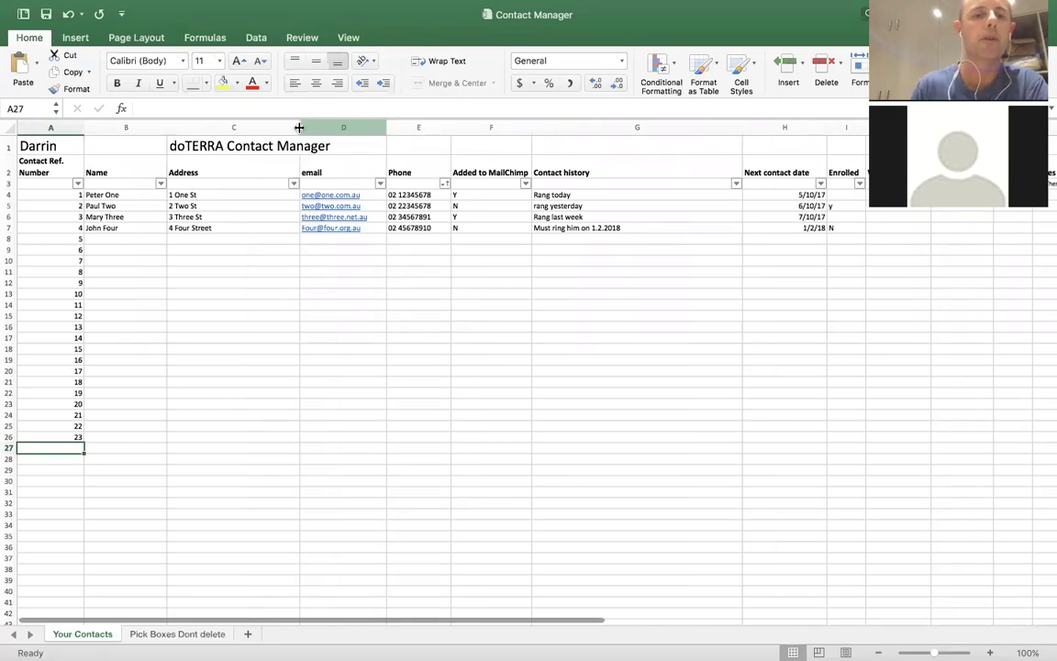
pyautogui.moveTo(300, 129); pyautogui.dragTo(252, 130)
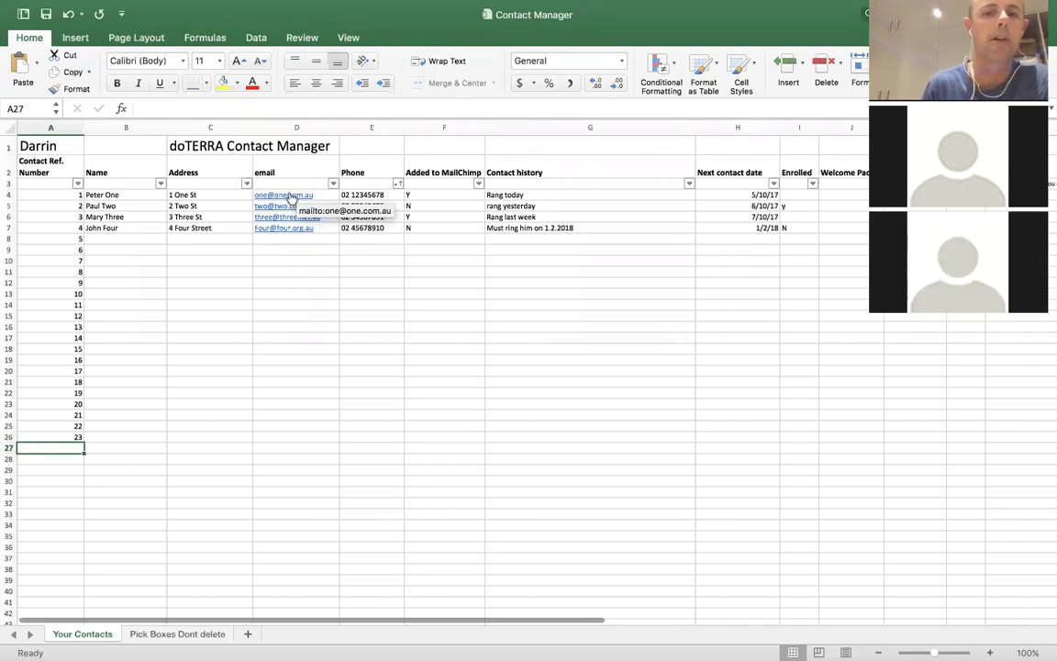
pyautogui.click(287, 196)
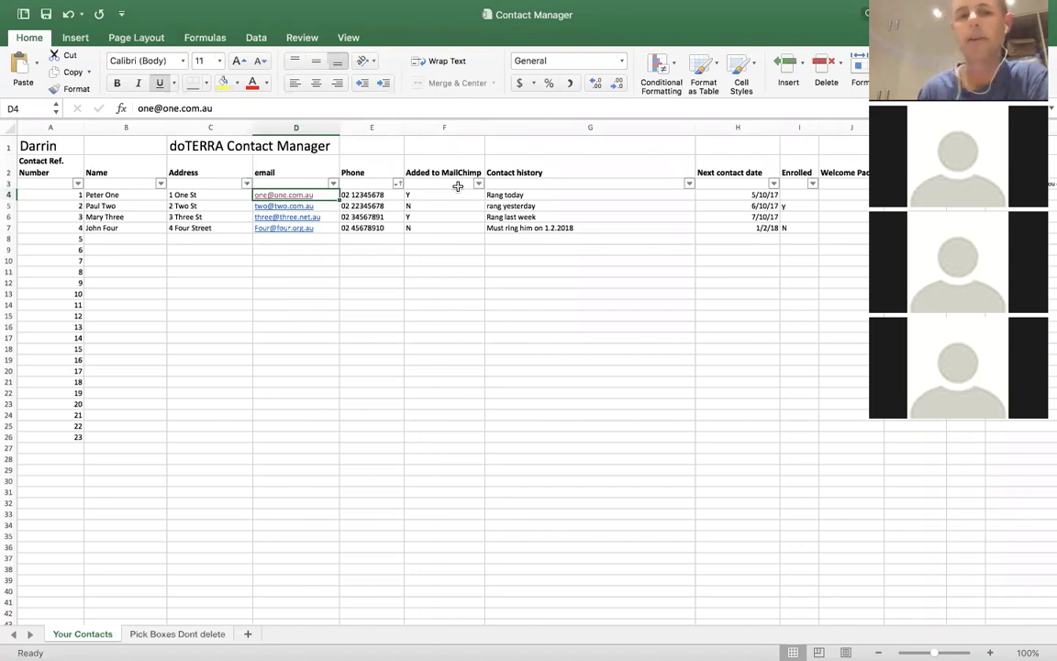
pyautogui.click(474, 194)
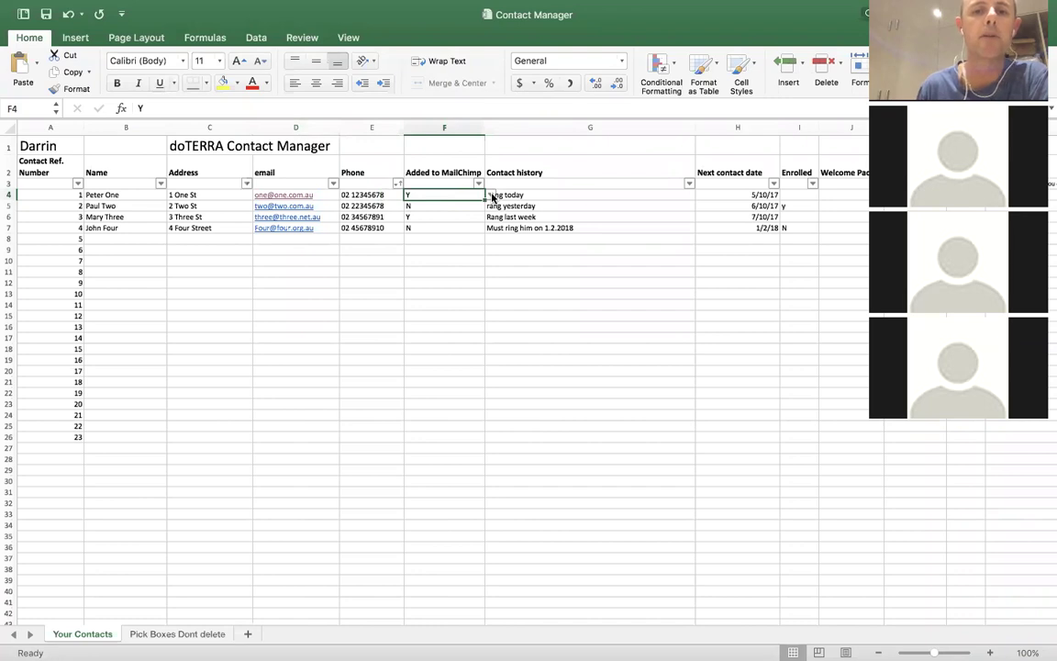
# Mark the first contact N for MailChimp and narrow column F so its header wraps
pyautogui.click(491, 196)
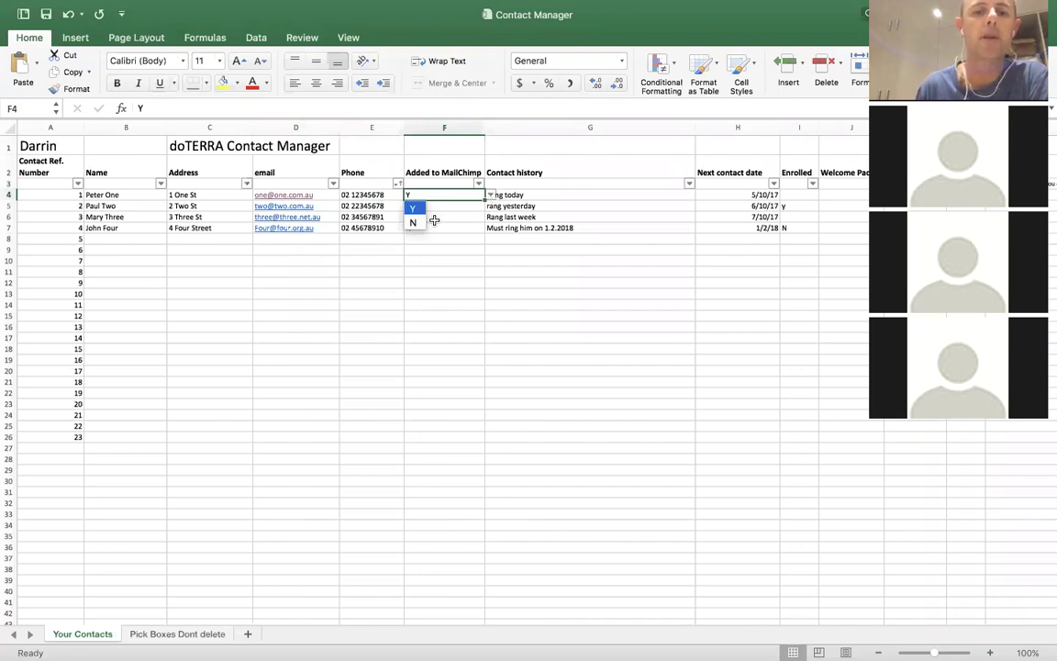
pyautogui.click(416, 225)
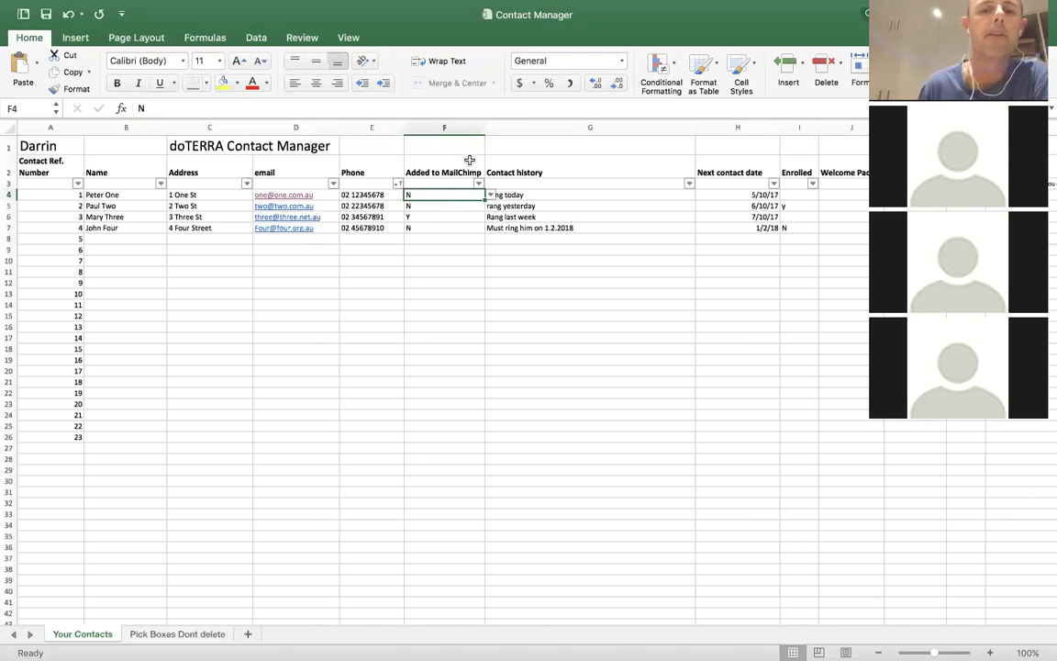
pyautogui.moveTo(476, 128); pyautogui.dragTo(457, 128)
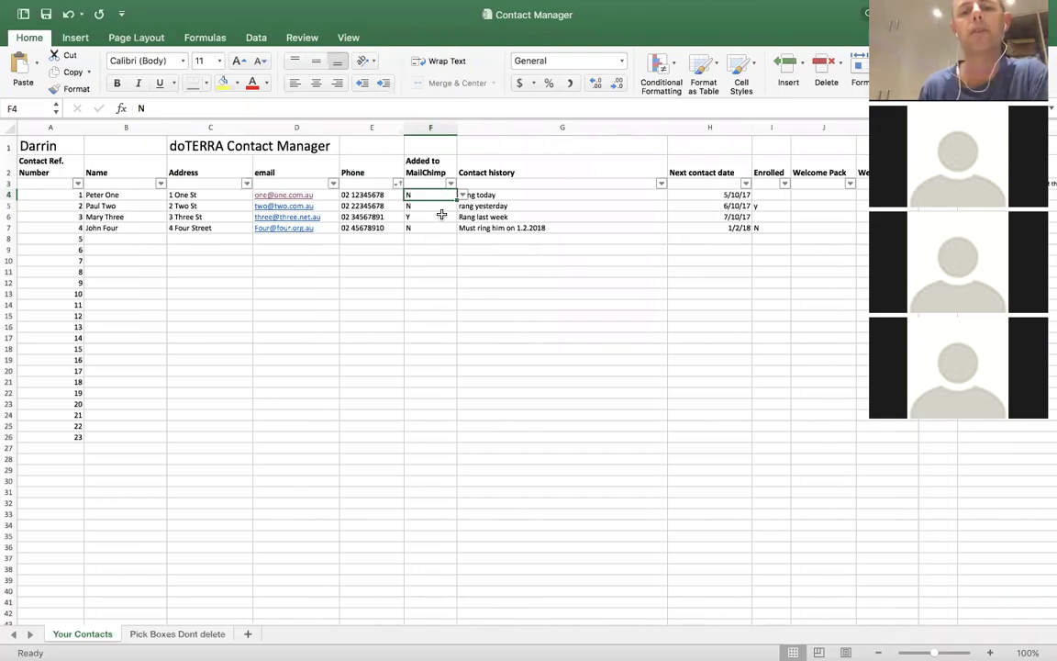
pyautogui.click(485, 271)
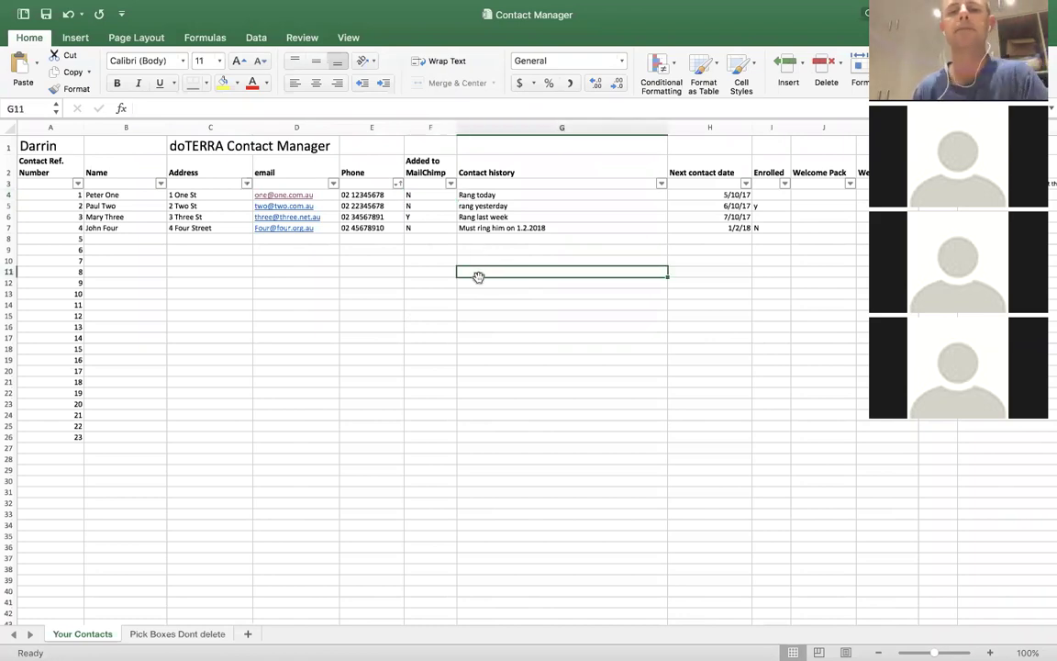
pyautogui.click(499, 195)
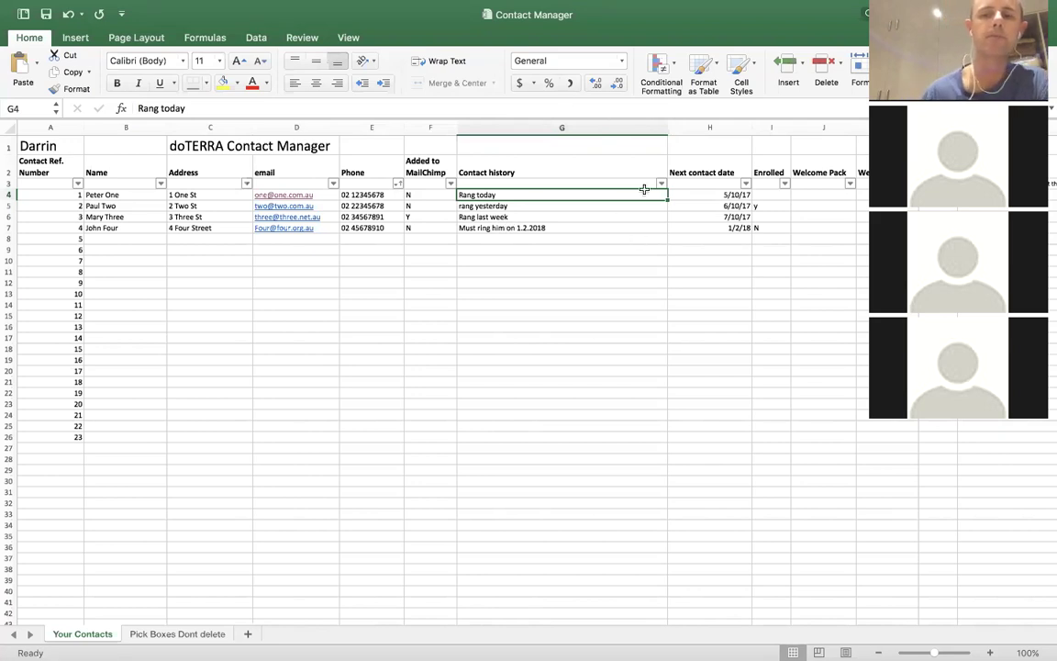
pyautogui.click(713, 195)
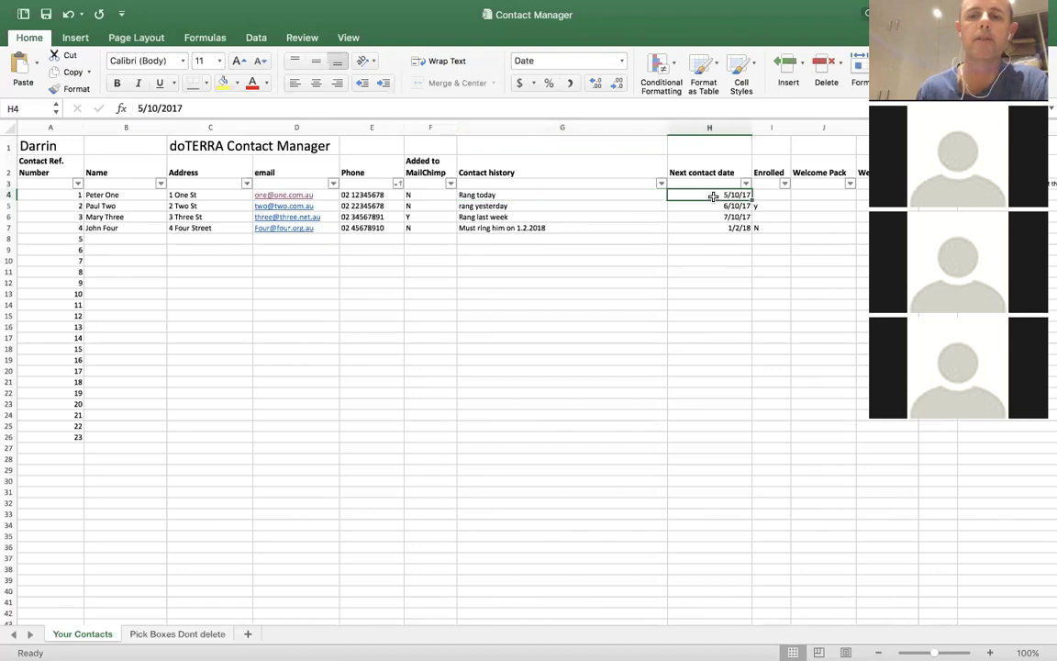
# Enter 2/11/2017 as the new contact's next contact date in cell H8
pyautogui.moveTo(713, 196); pyautogui.dragTo(715, 459)
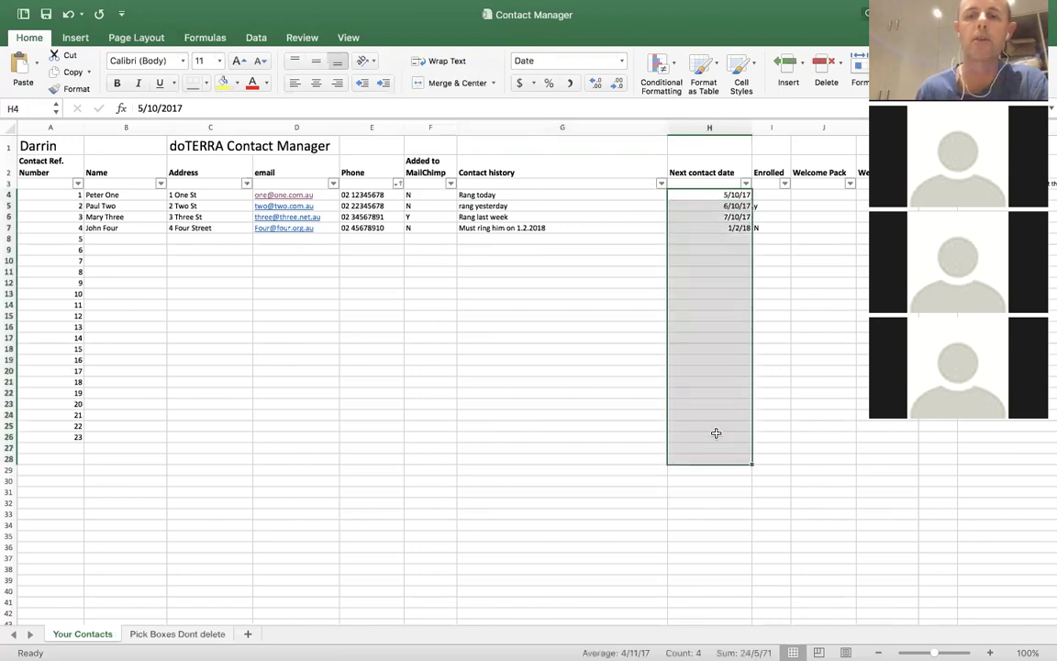
pyautogui.click(712, 239)
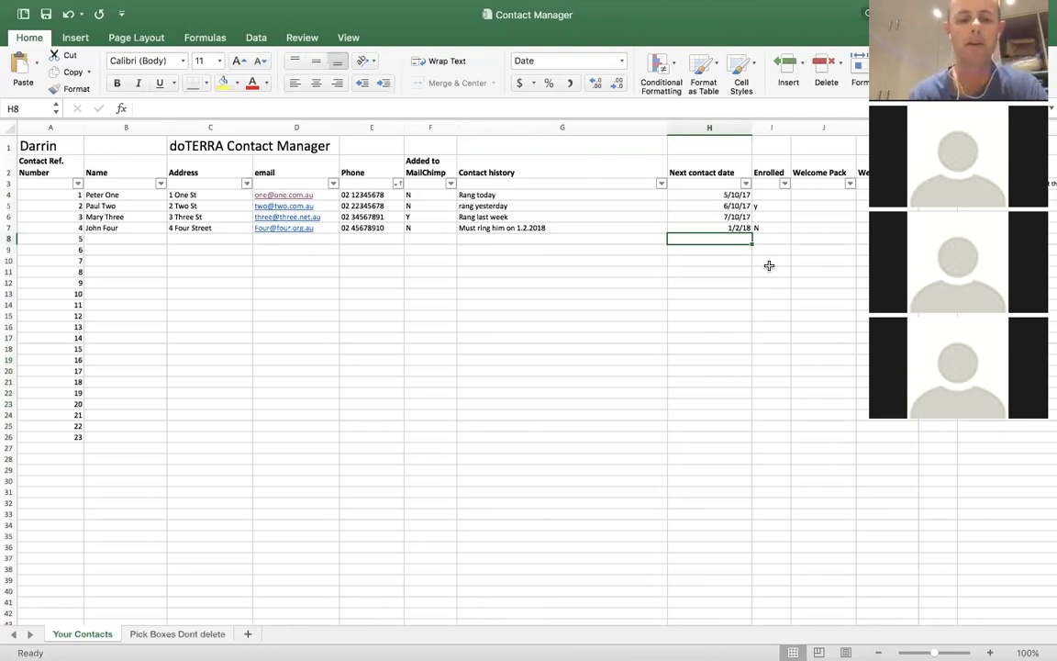
pyautogui.write('2/')
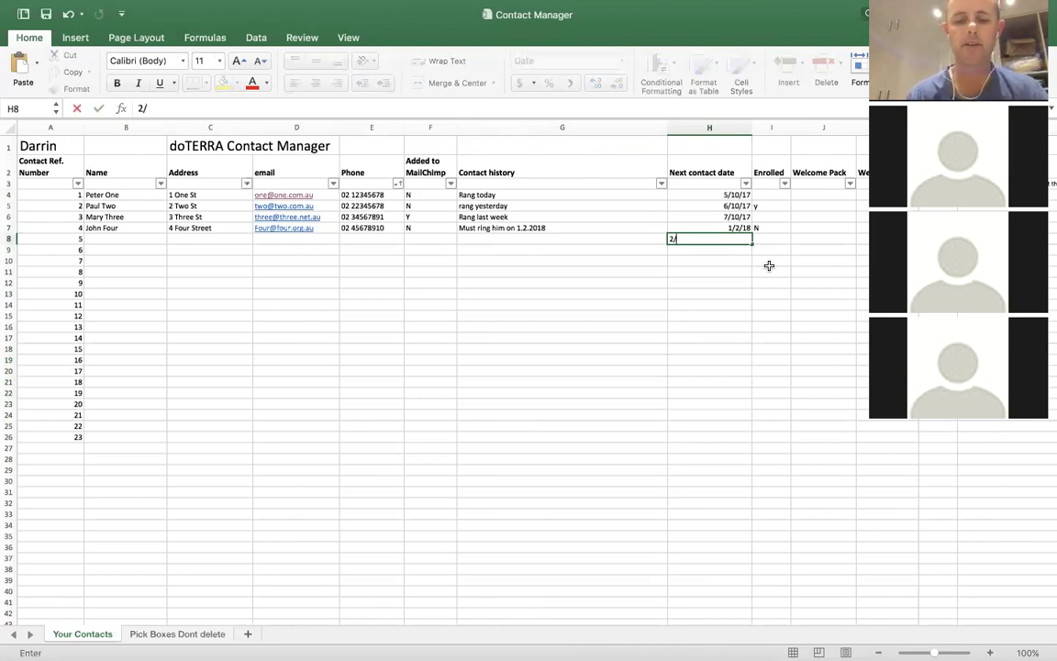
pyautogui.write('11')
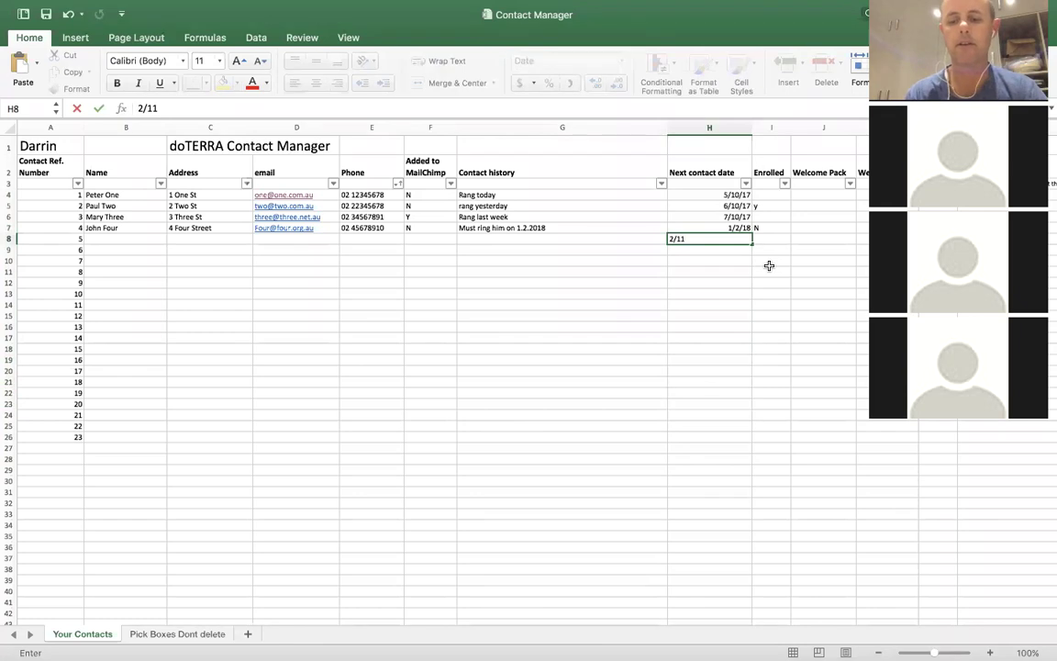
pyautogui.write('/2017')
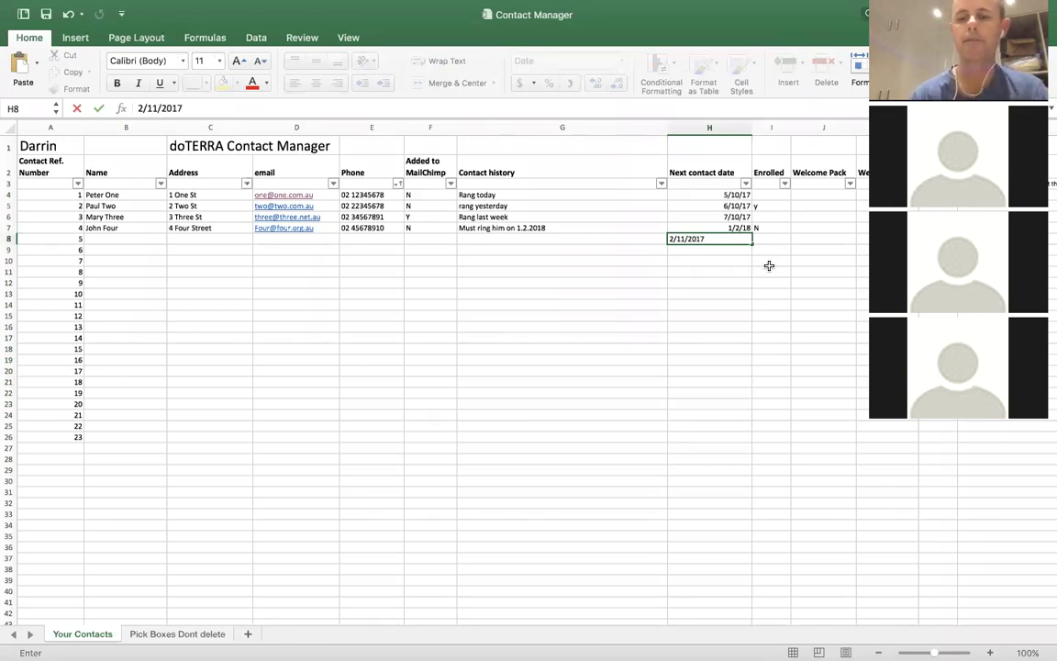
pyautogui.press('Return')
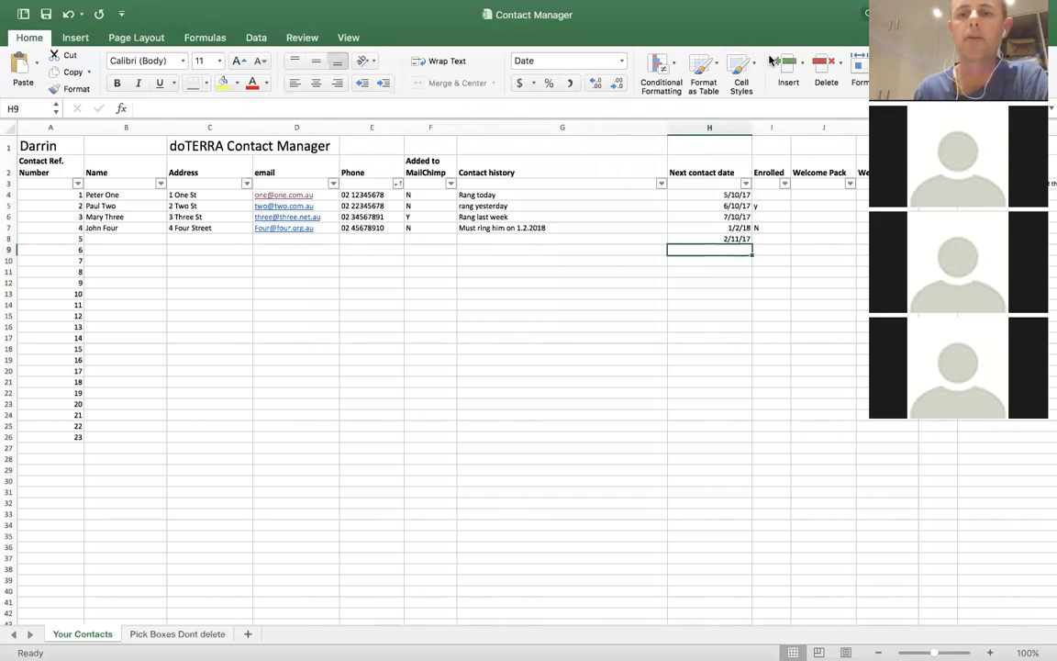
pyautogui.click(775, 195)
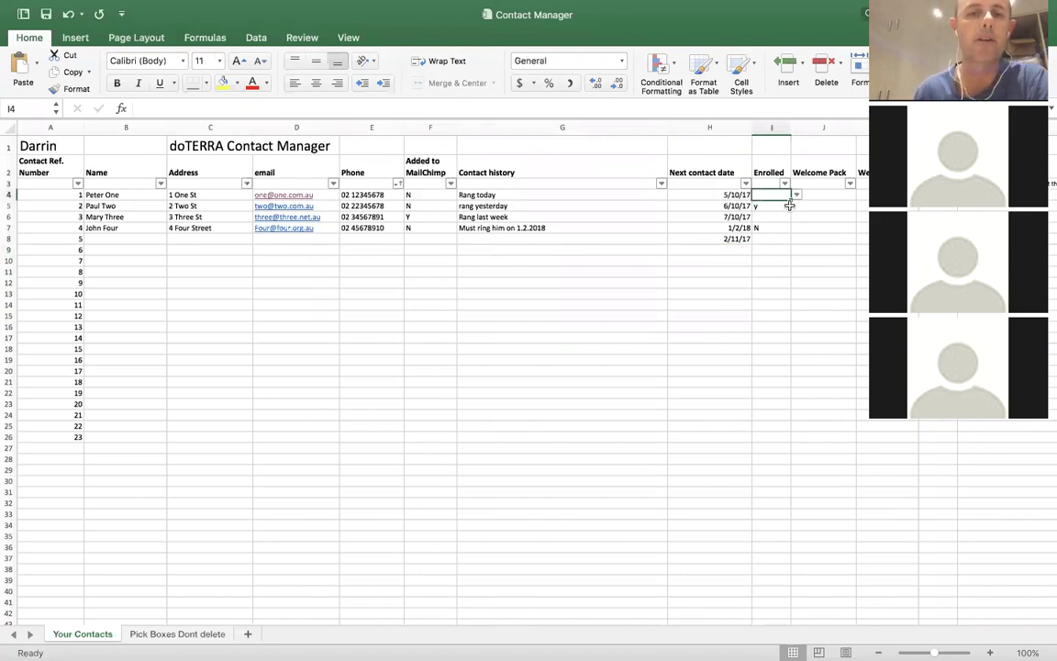
# Set the Enrolled values in I4 and I6 to N from their dropdowns
pyautogui.click(796, 196)
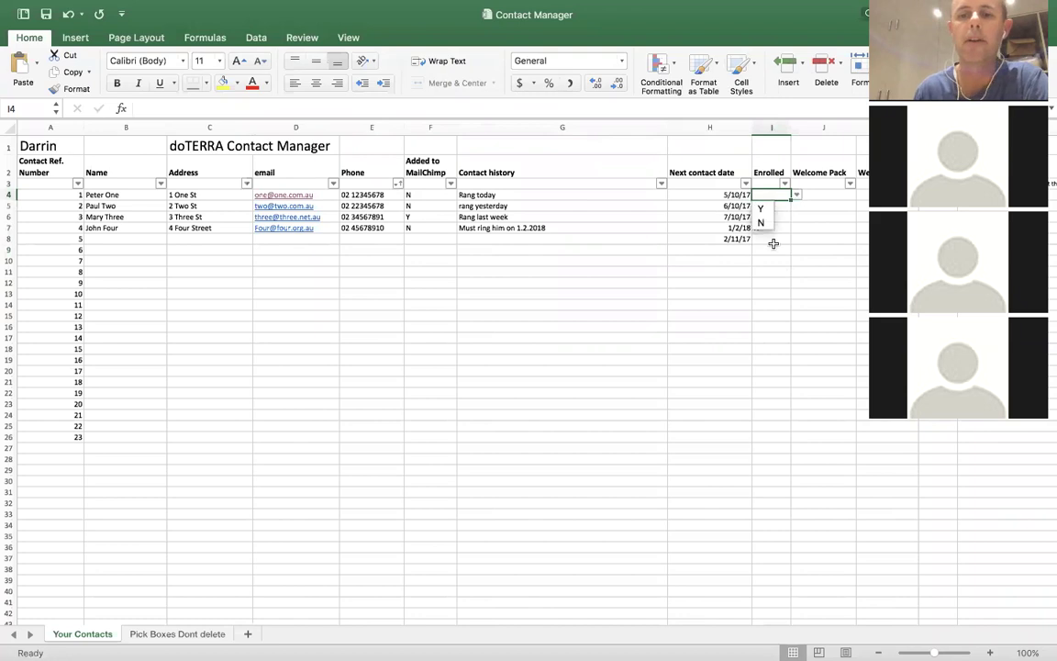
pyautogui.click(760, 225)
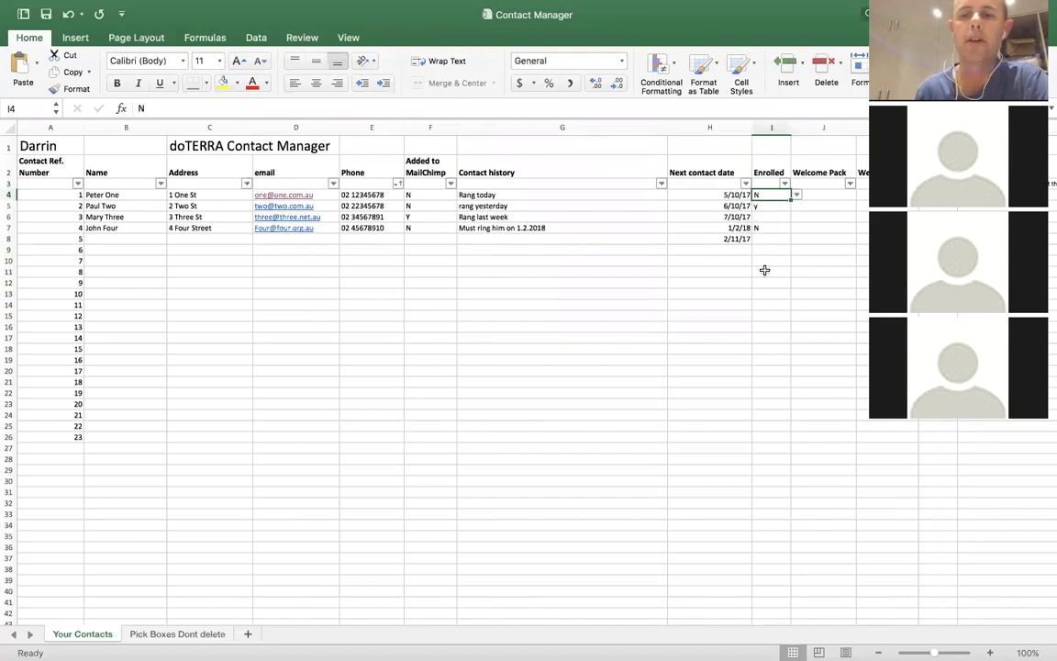
pyautogui.click(769, 216)
pyautogui.click(796, 216)
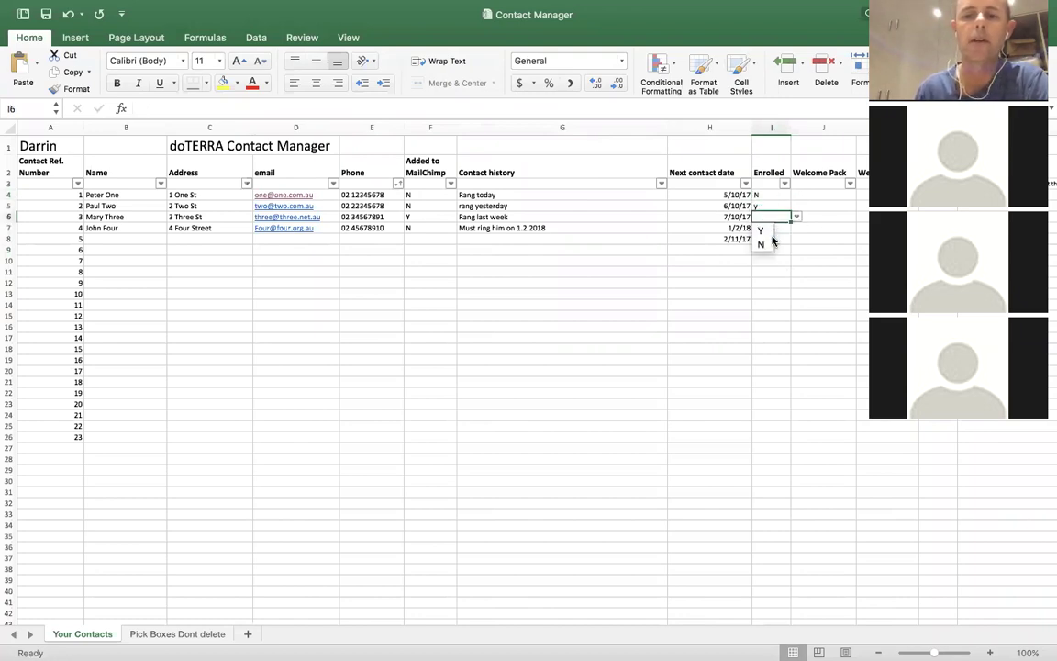
pyautogui.click(763, 244)
# Set row 8's Enrolled value to Y, then type m in I9
pyautogui.click(791, 238)
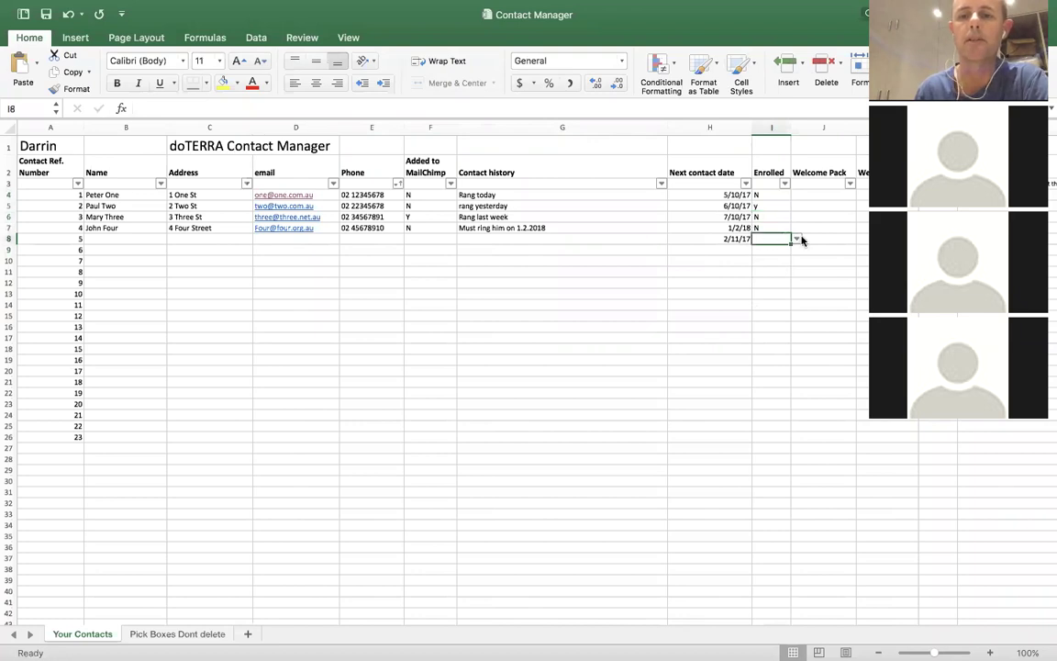
pyautogui.click(797, 238)
pyautogui.click(760, 251)
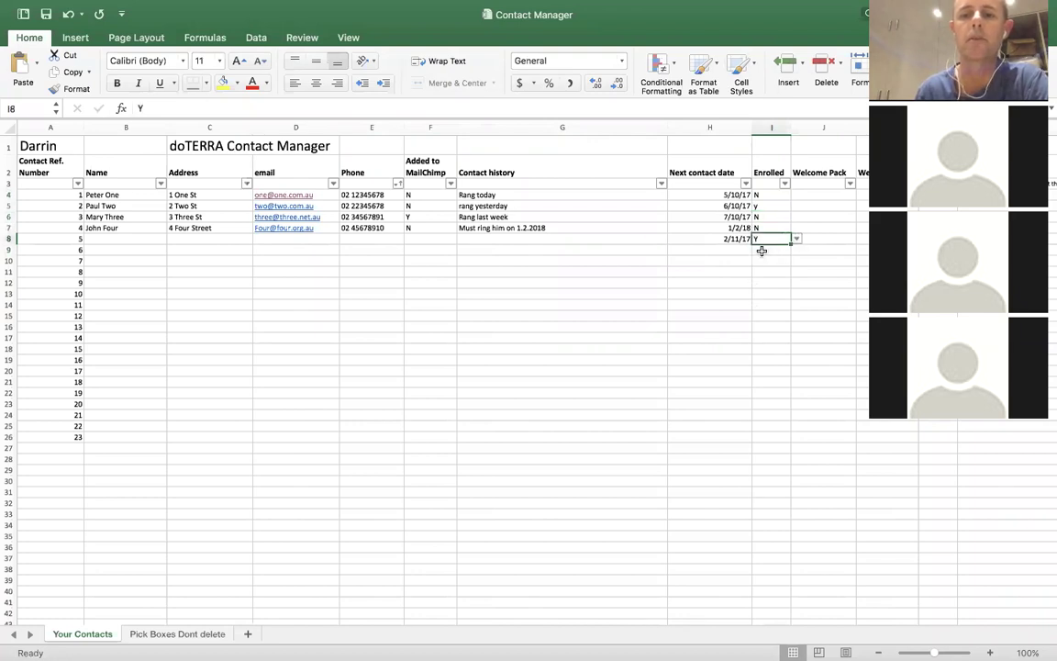
pyautogui.click(764, 273)
pyautogui.click(786, 239)
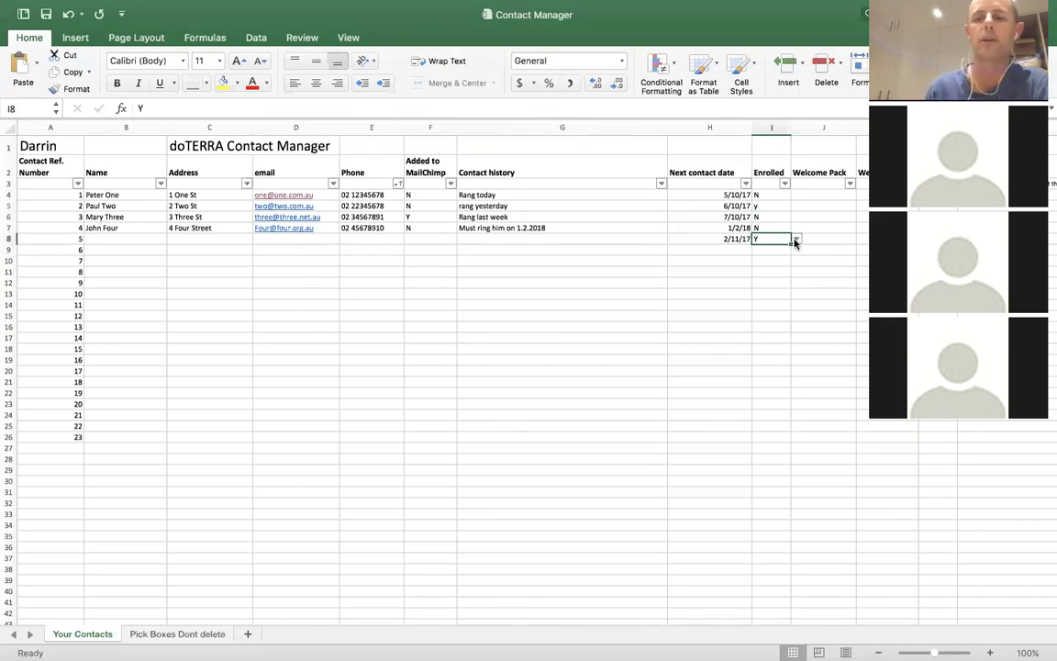
pyautogui.click(795, 241)
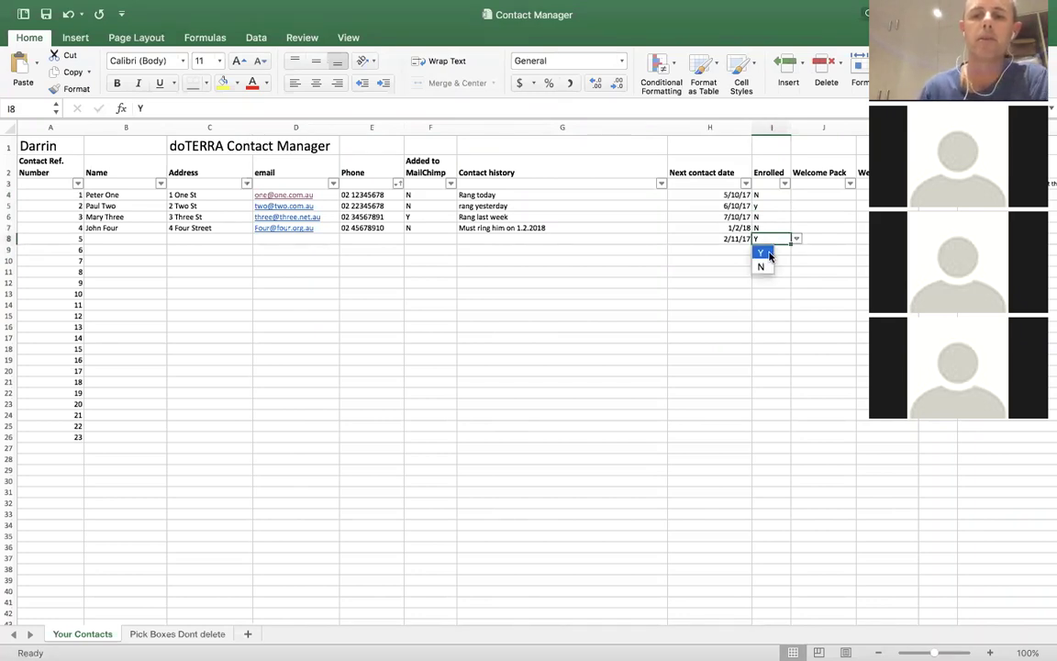
pyautogui.click(761, 253)
pyautogui.click(771, 250)
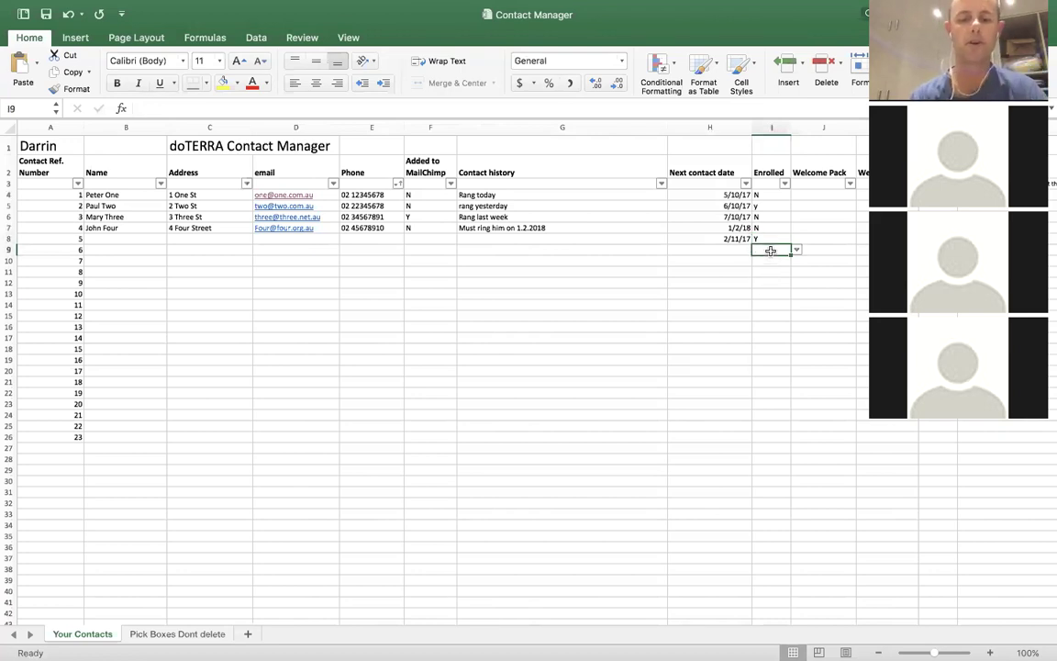
pyautogui.write('m')
pyautogui.press('Return')
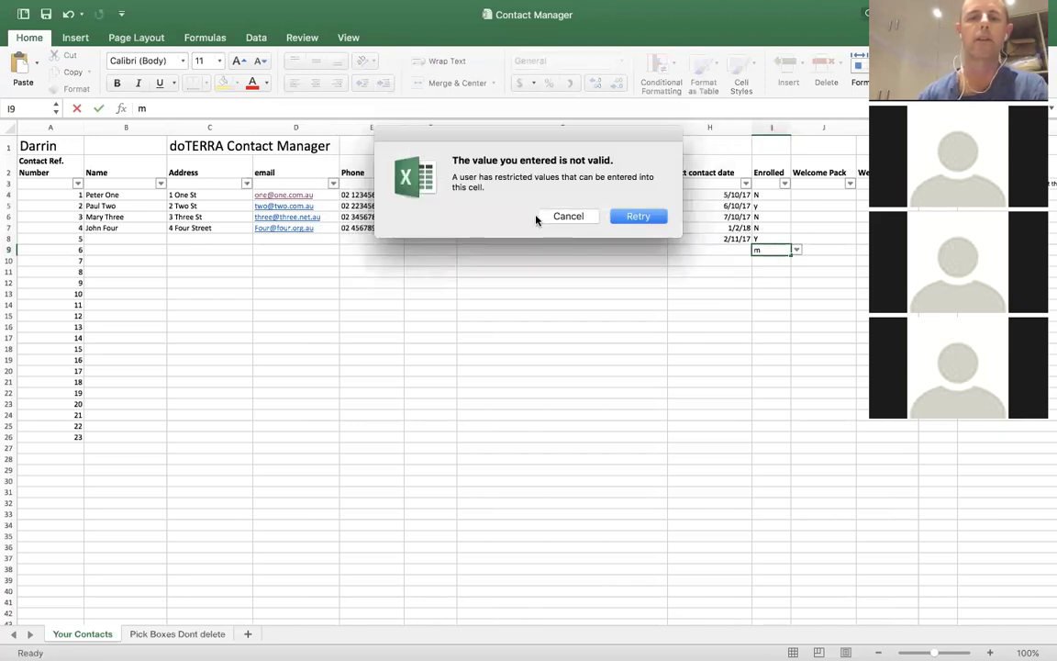
pyautogui.click(570, 217)
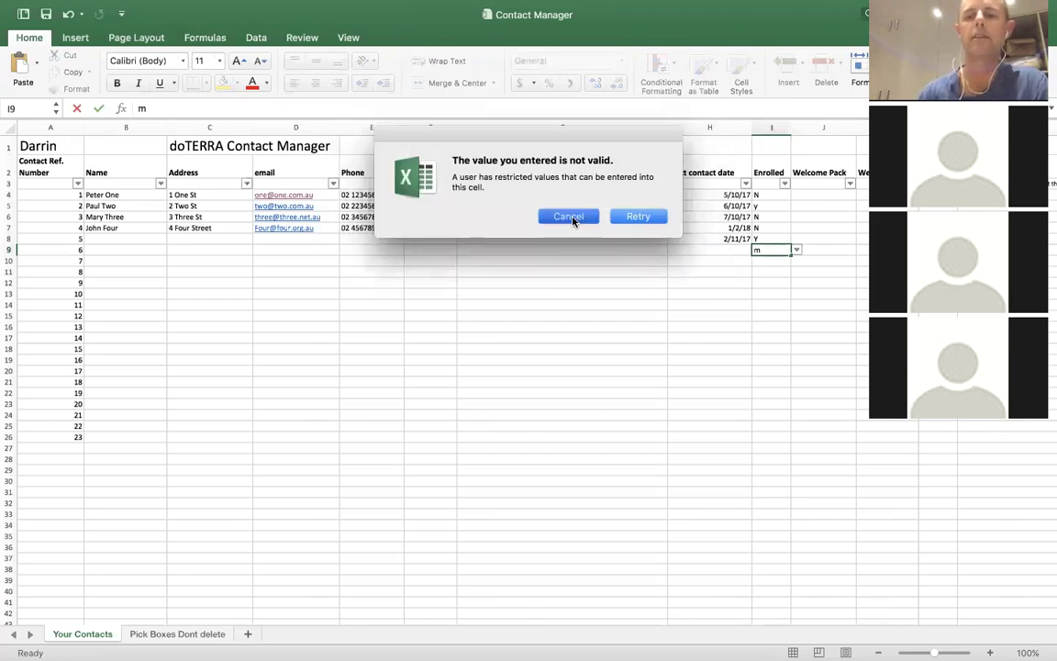
pyautogui.click(796, 248)
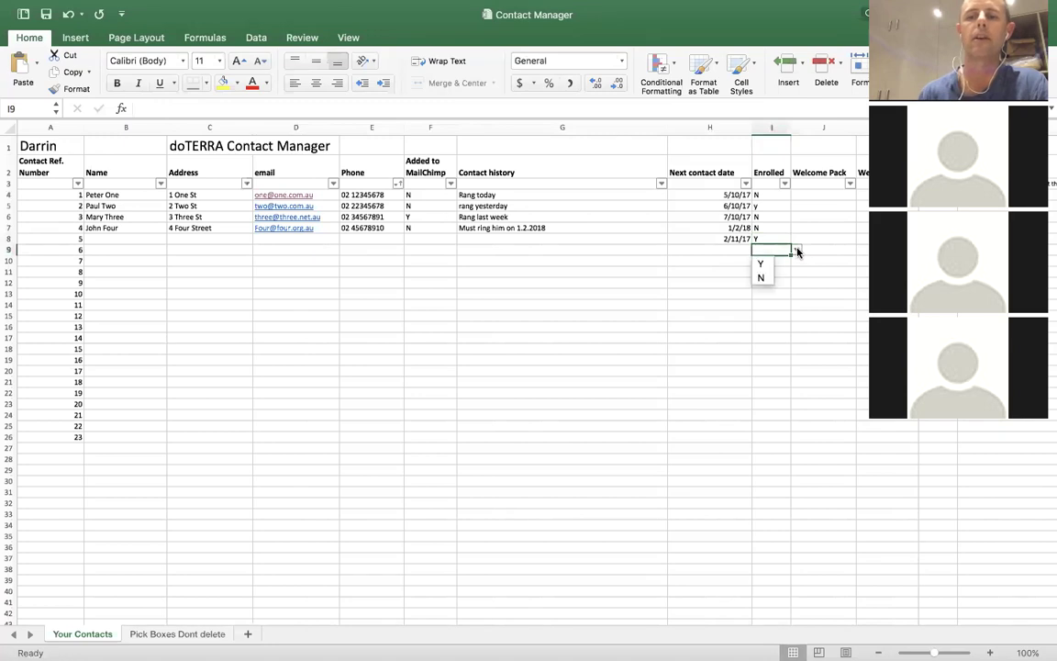
pyautogui.press('Escape')
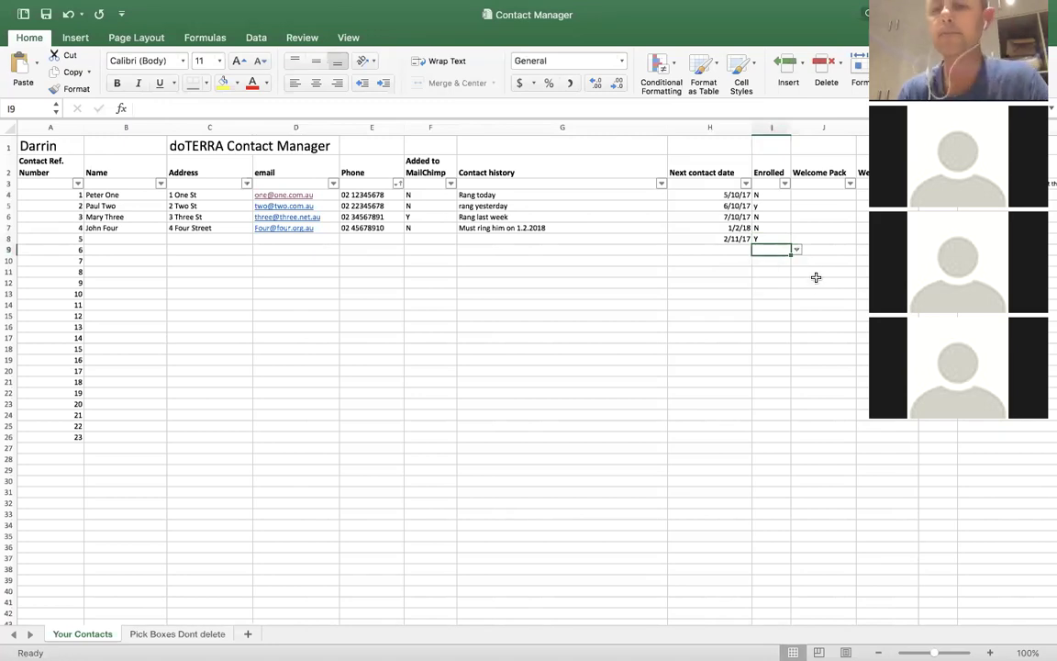
# Try entering n in J4 and cancel the not-valid alert
pyautogui.click(829, 194)
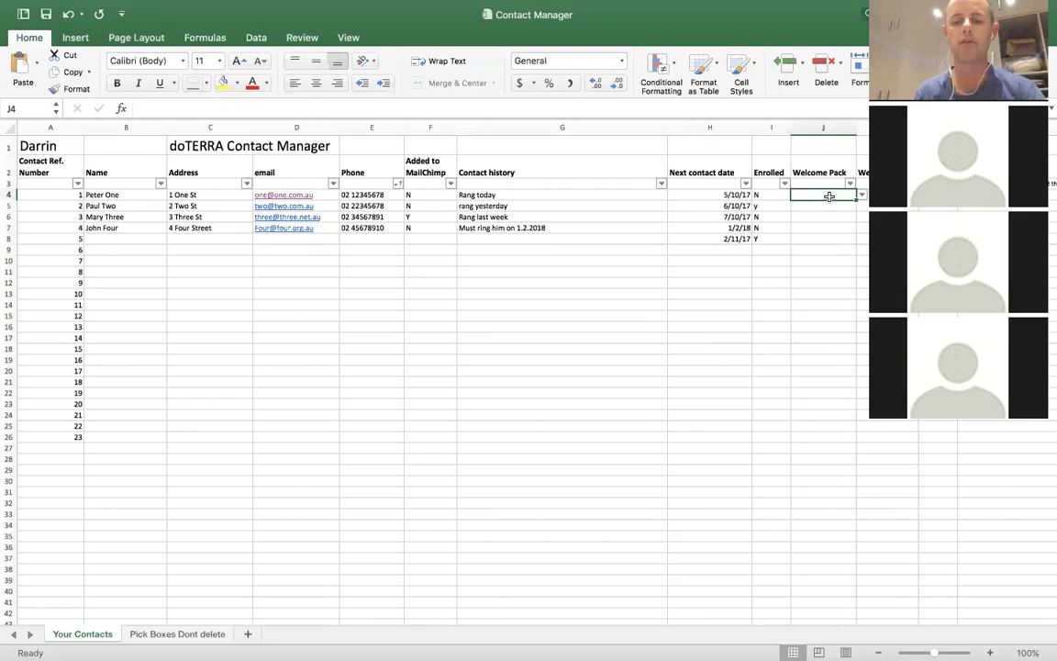
pyautogui.write('n')
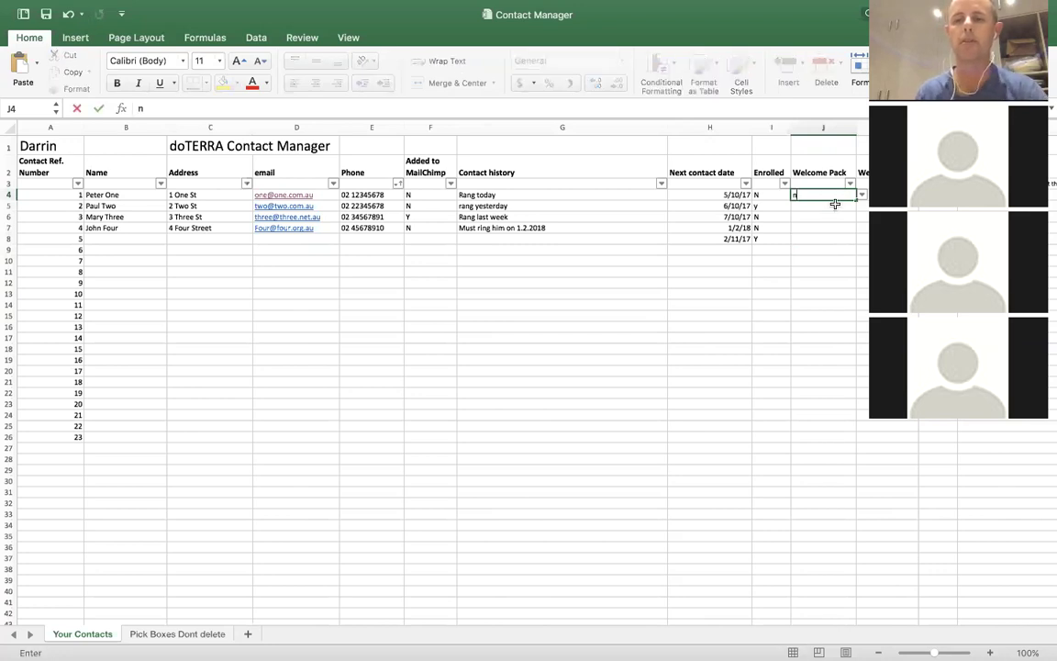
pyautogui.press('Return')
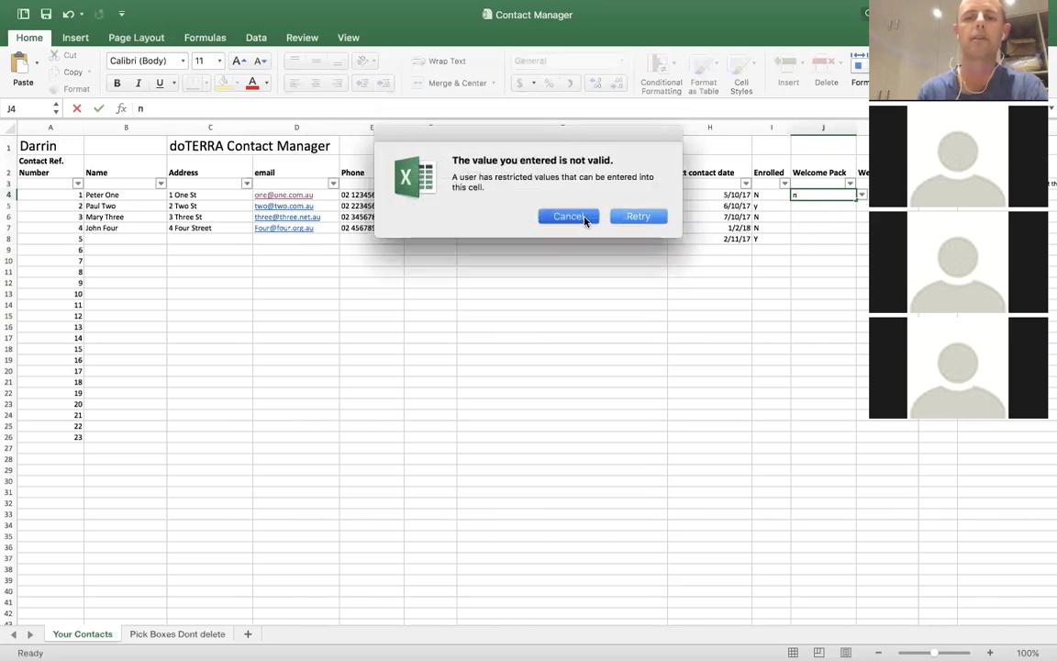
pyautogui.click(579, 217)
# Choose Sent, then Still to Send, from J4's Welcome Pack list
pyautogui.click(862, 197)
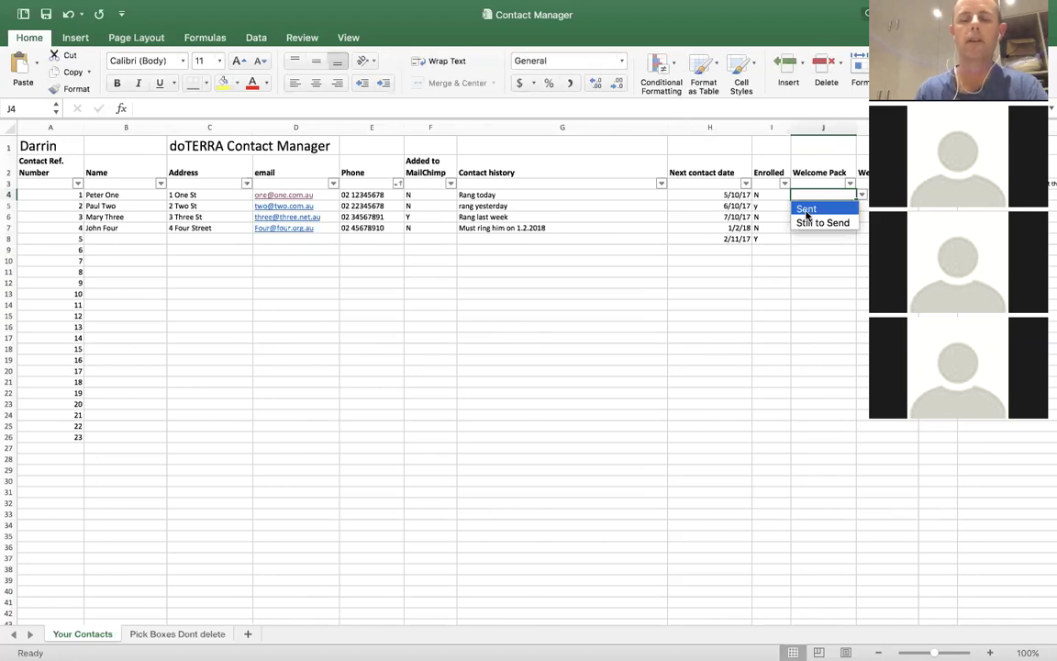
pyautogui.press('Escape')
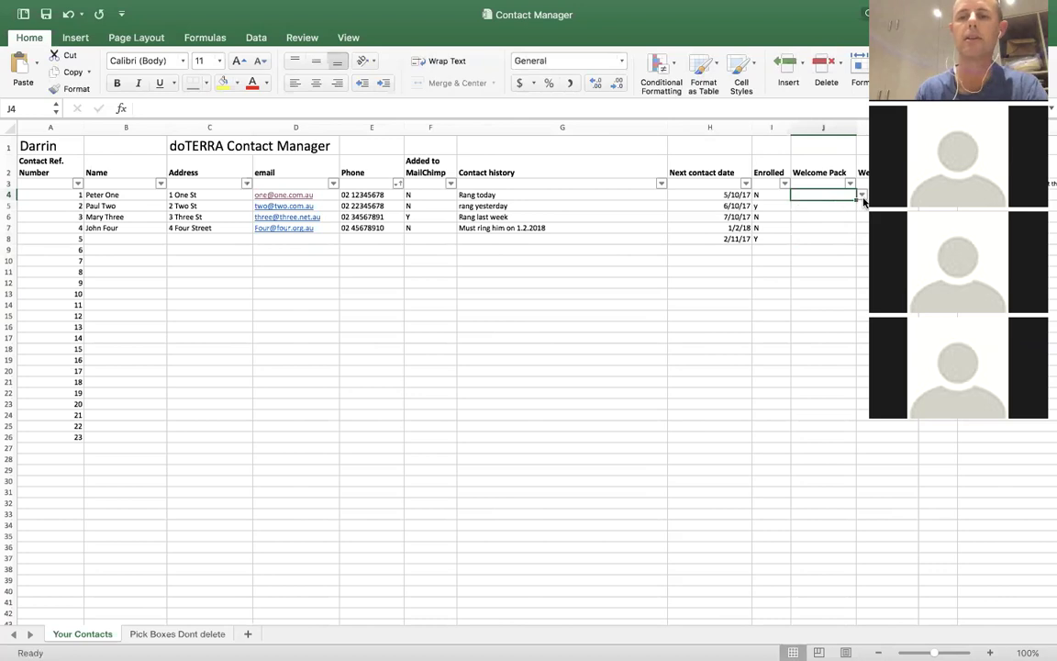
pyautogui.click(861, 195)
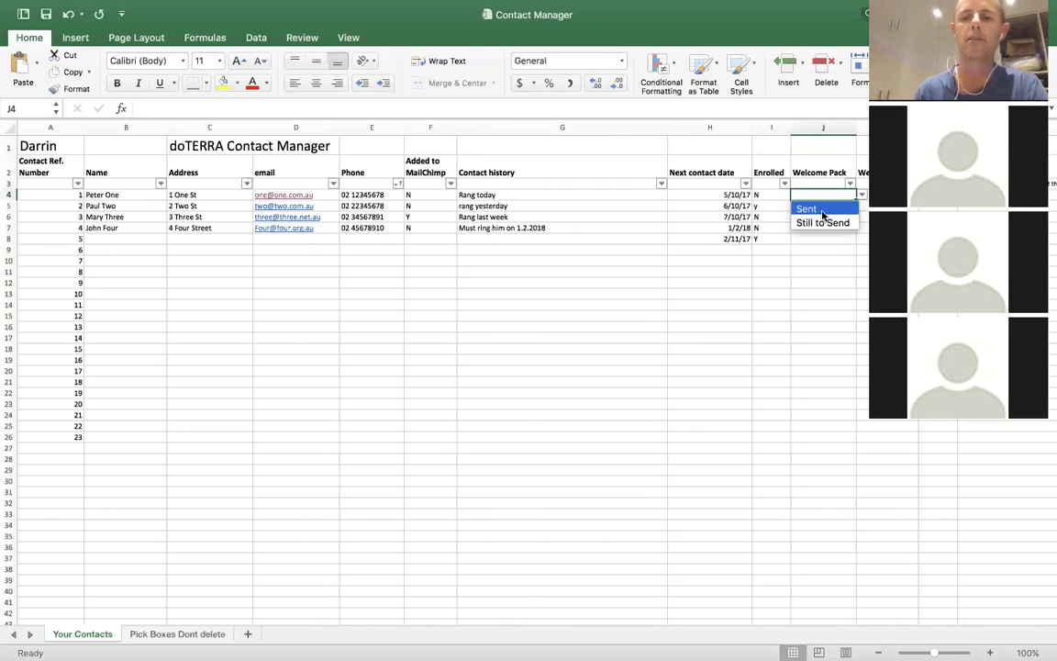
pyautogui.click(821, 208)
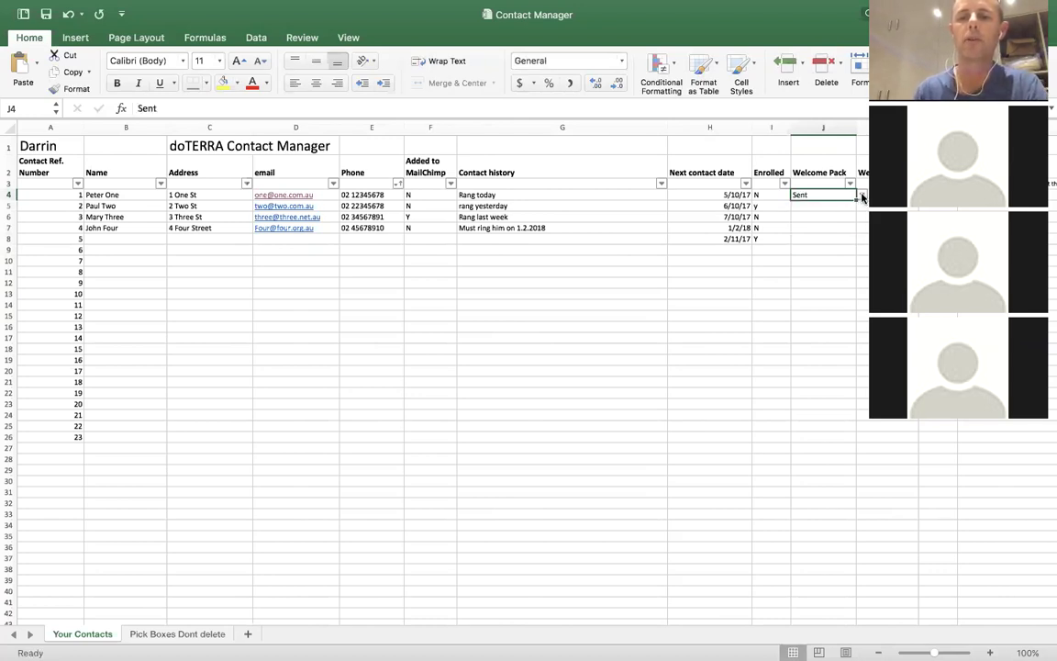
pyautogui.click(862, 196)
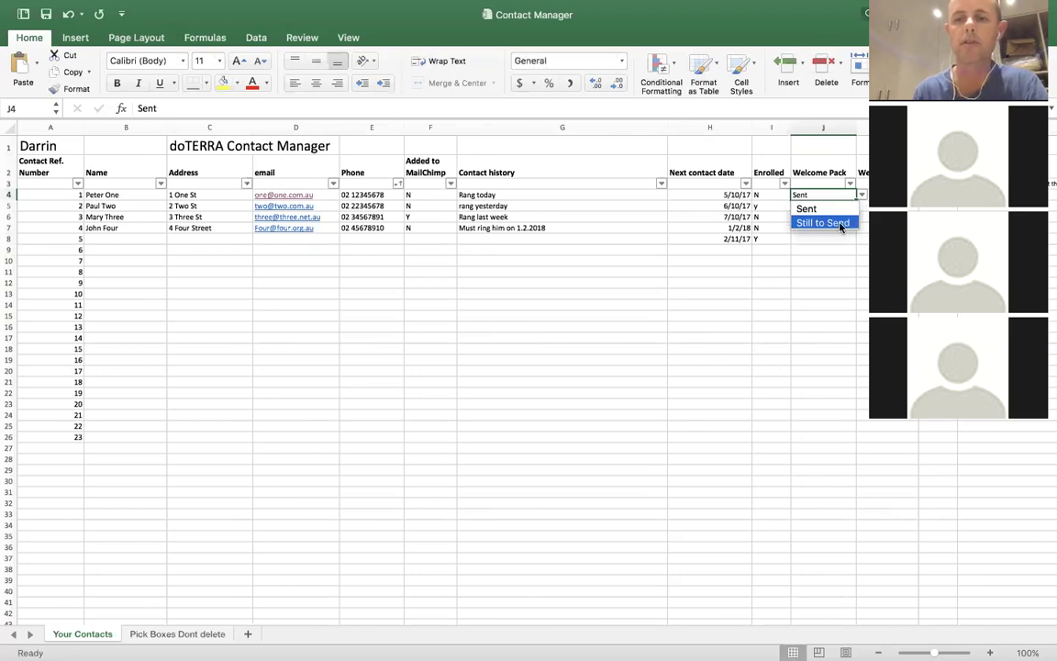
pyautogui.click(837, 222)
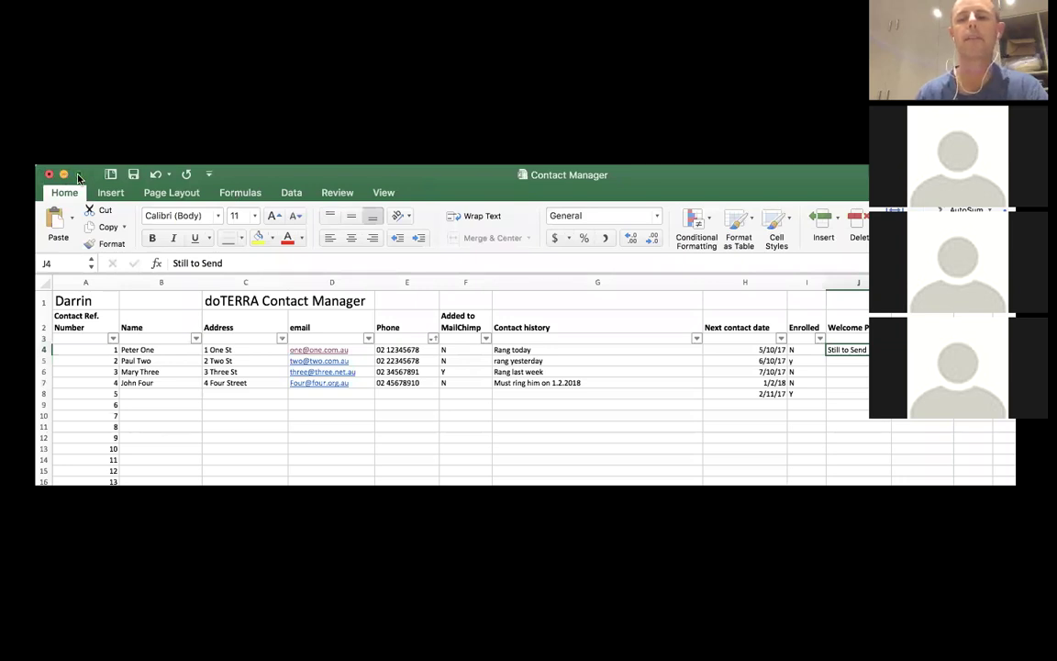
# Maximize the window and clear the Still to Send status from J4
pyautogui.click(78, 175)
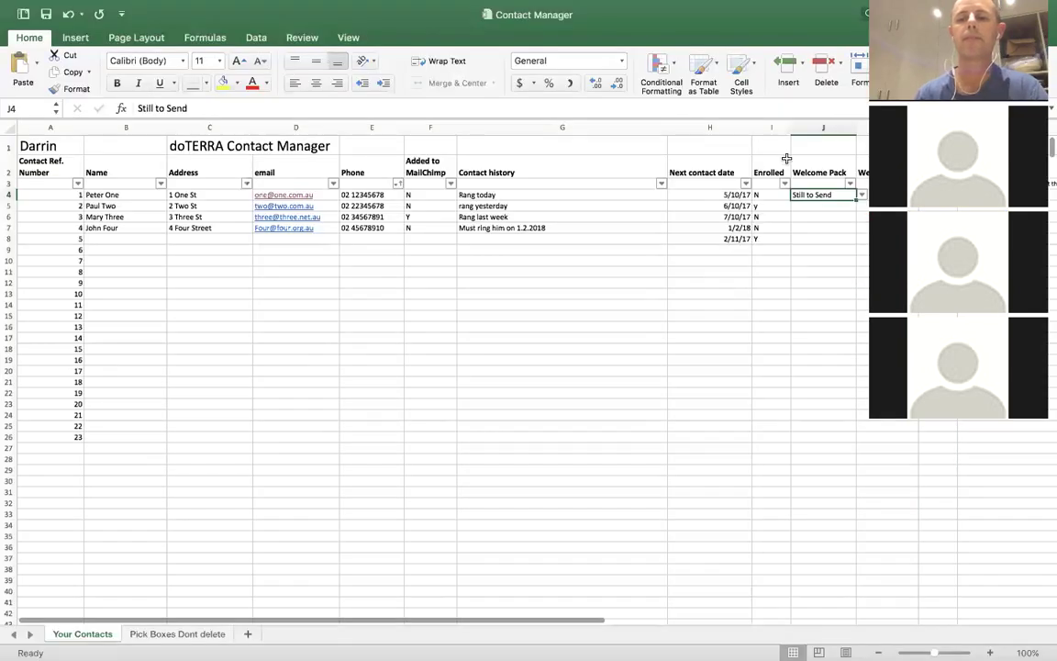
pyautogui.click(821, 217)
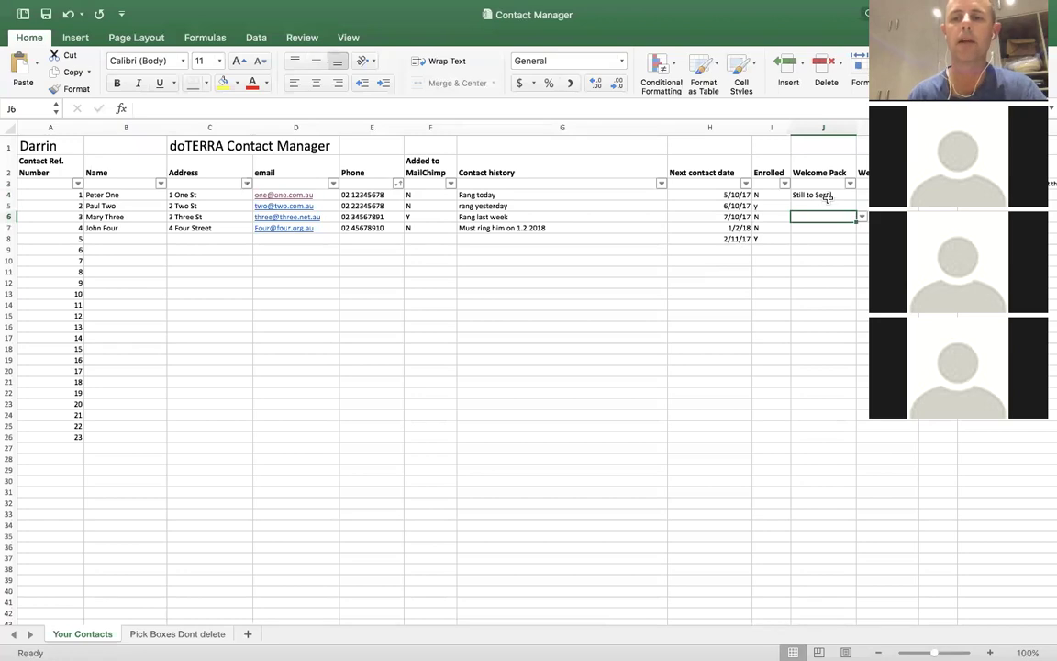
pyautogui.click(826, 196)
pyautogui.rightClick(827, 197)
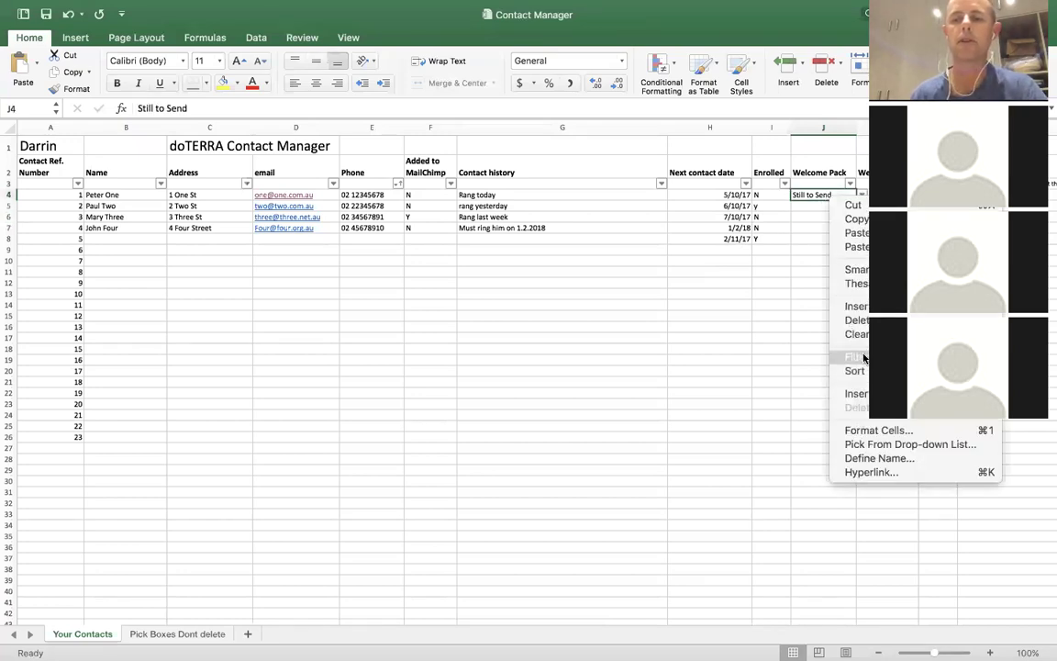
pyautogui.click(856, 334)
# Set Welcome Pack to Still to Send in J5 and Sent in J8
pyautogui.click(823, 227)
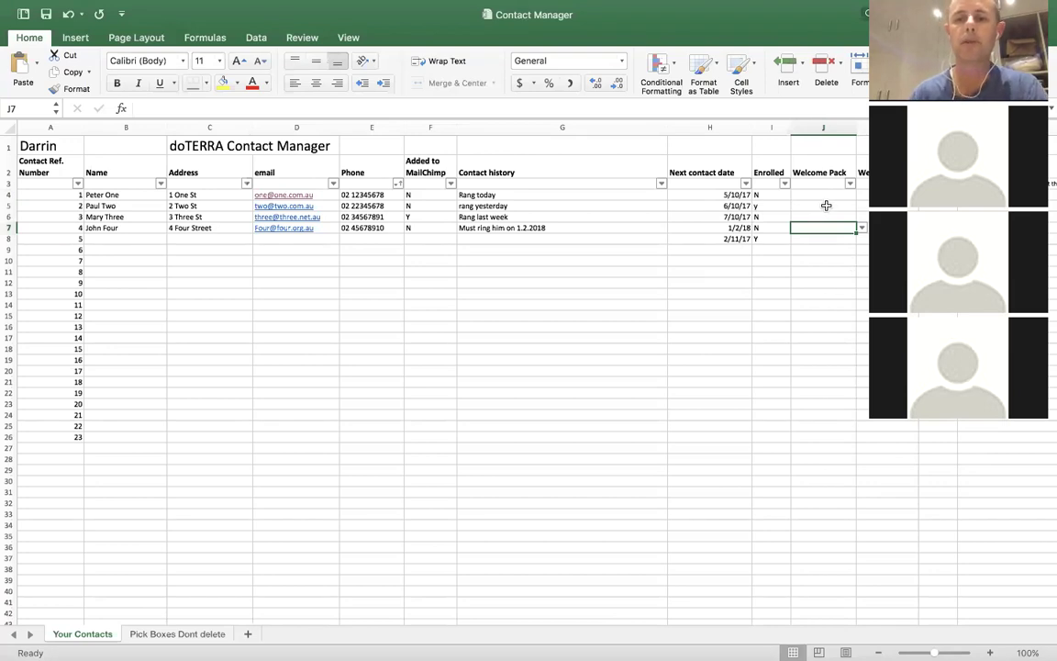
pyautogui.click(826, 205)
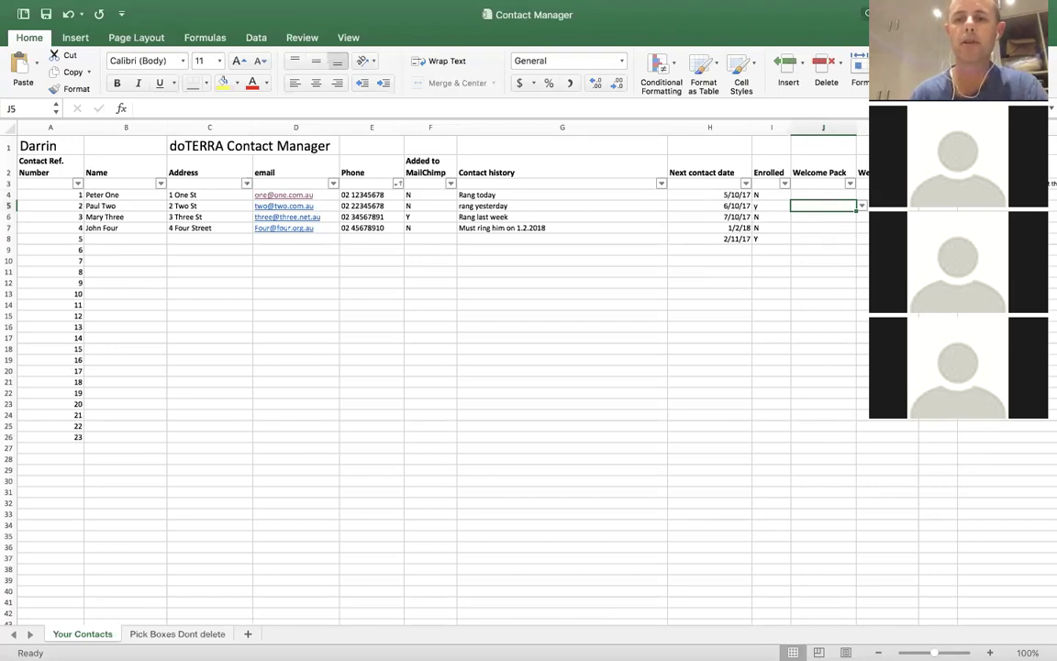
pyautogui.click(860, 208)
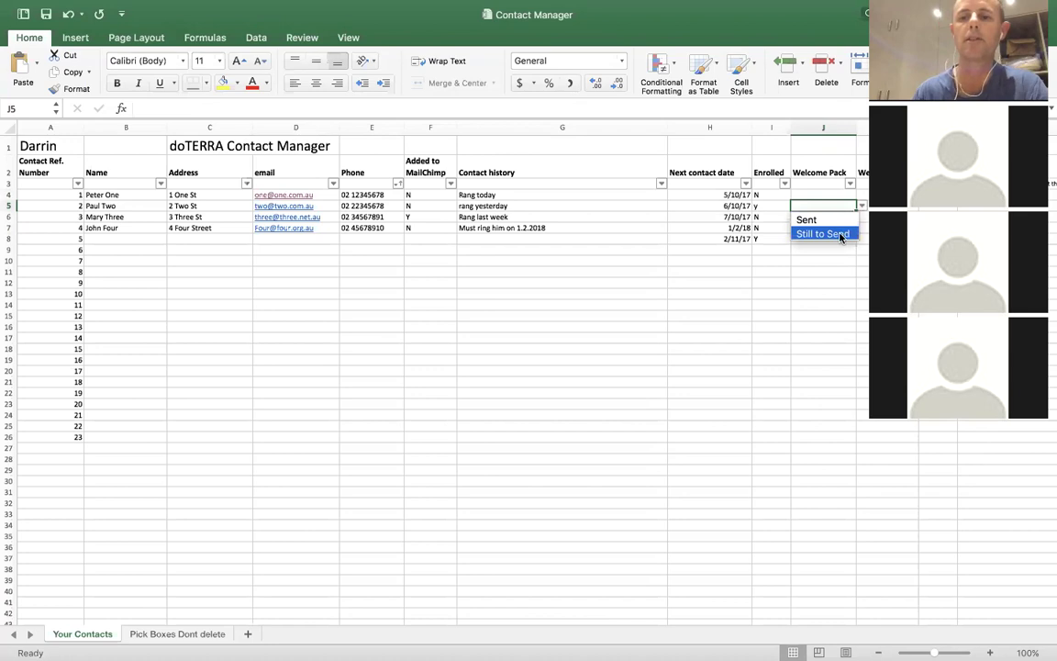
pyautogui.click(840, 235)
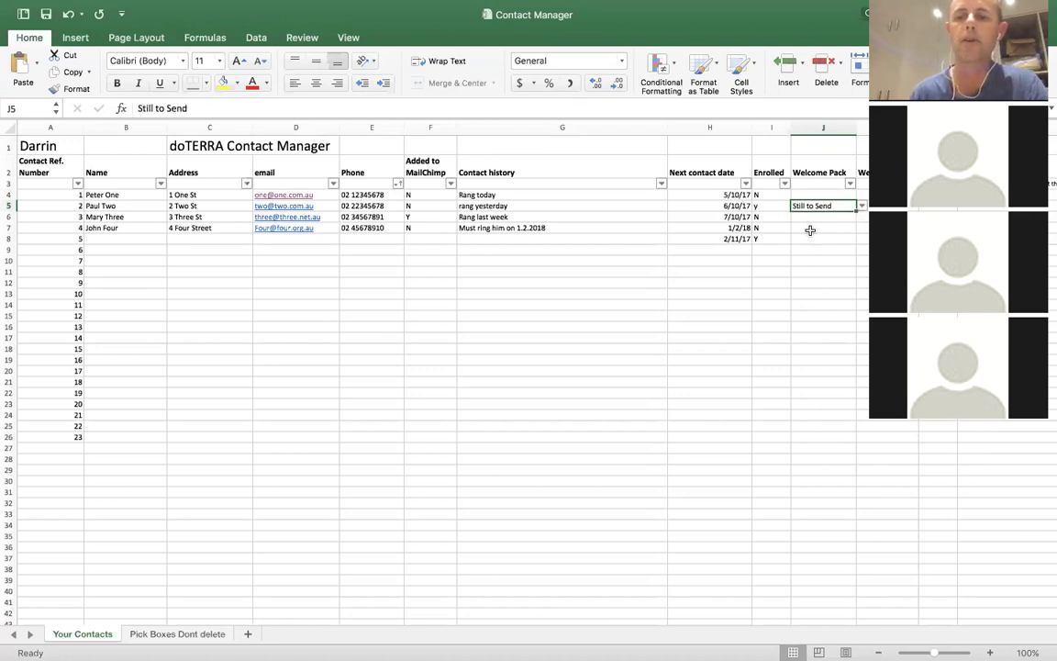
pyautogui.click(811, 237)
pyautogui.click(861, 238)
pyautogui.click(826, 253)
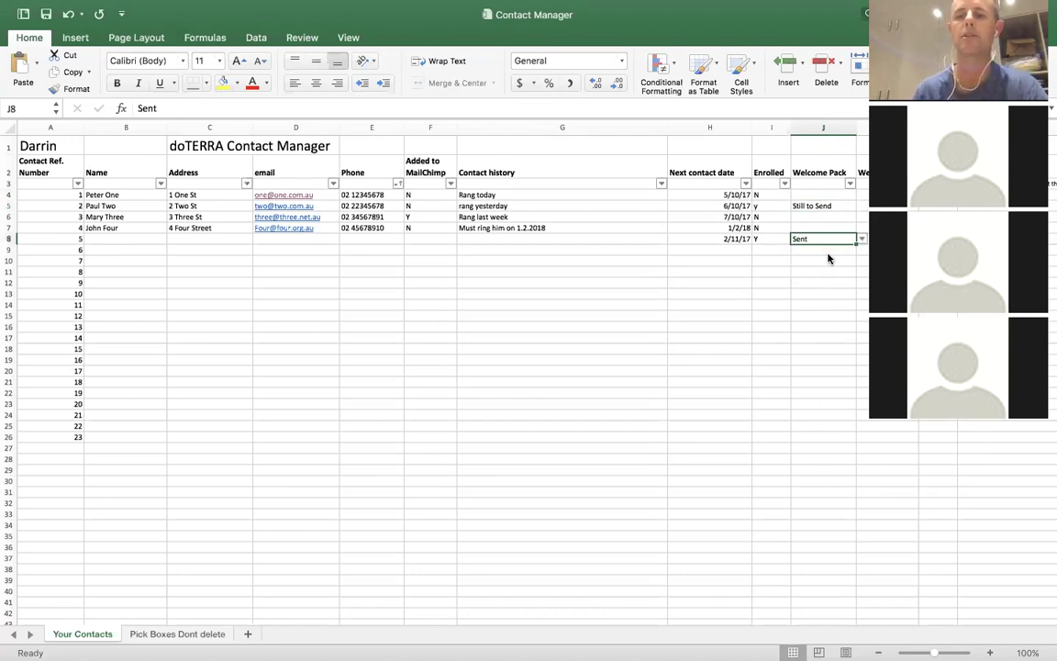
# Type maybe in J6 and cancel the rejected entry, leaving it blank
pyautogui.click(823, 284)
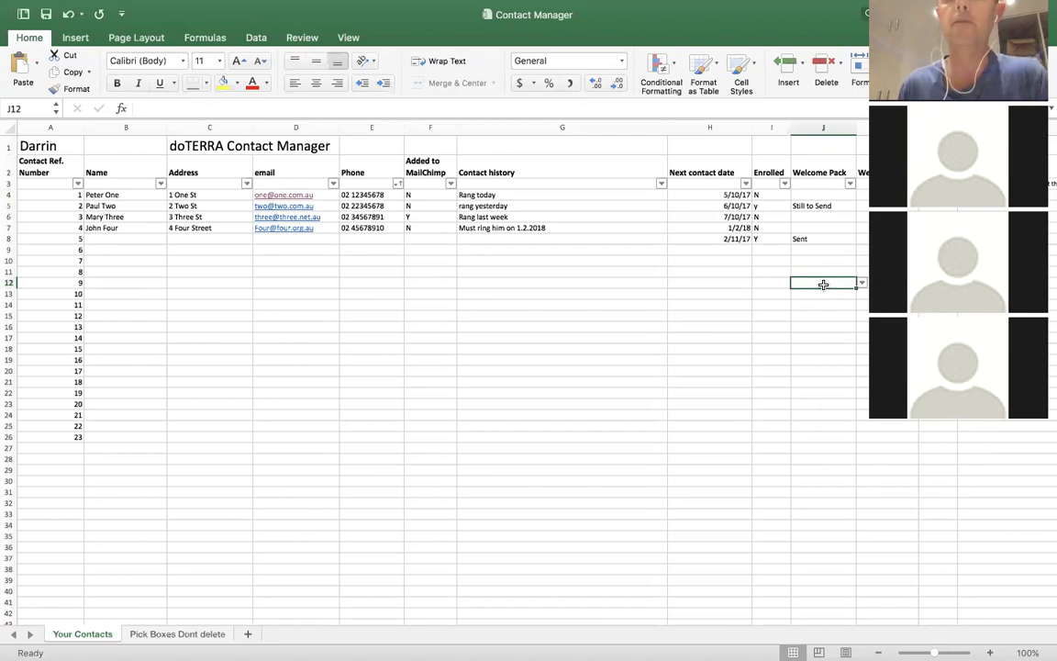
pyautogui.click(812, 219)
pyautogui.write('maybe')
pyautogui.press('Return')
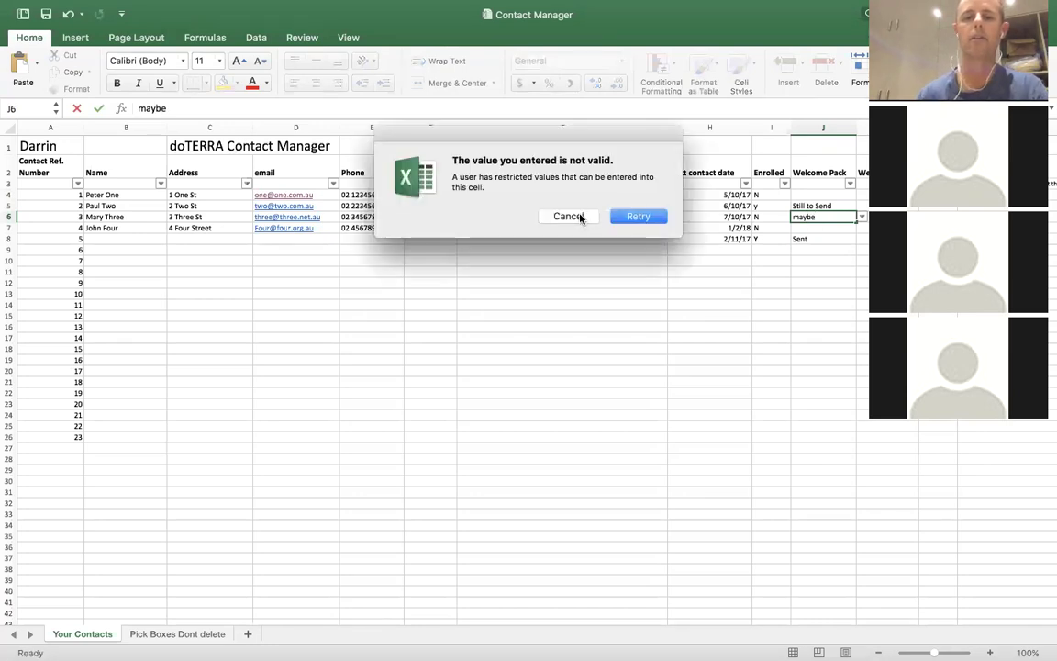
pyautogui.click(579, 217)
pyautogui.click(828, 336)
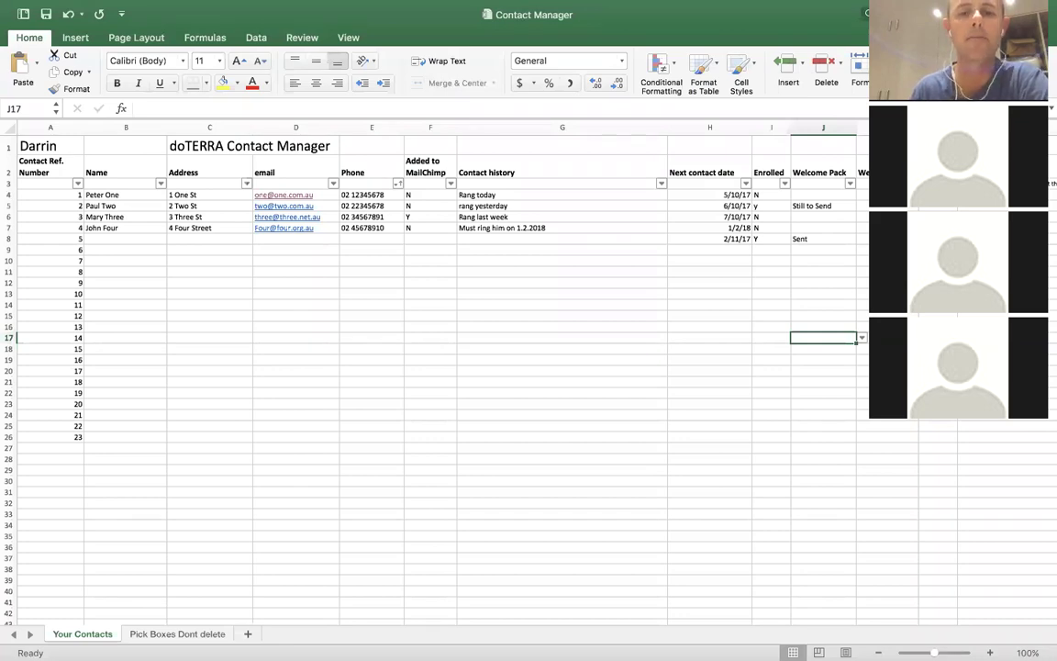
# Mark Paul Two's cell K5 as Done from its value list
pyautogui.click(863, 194)
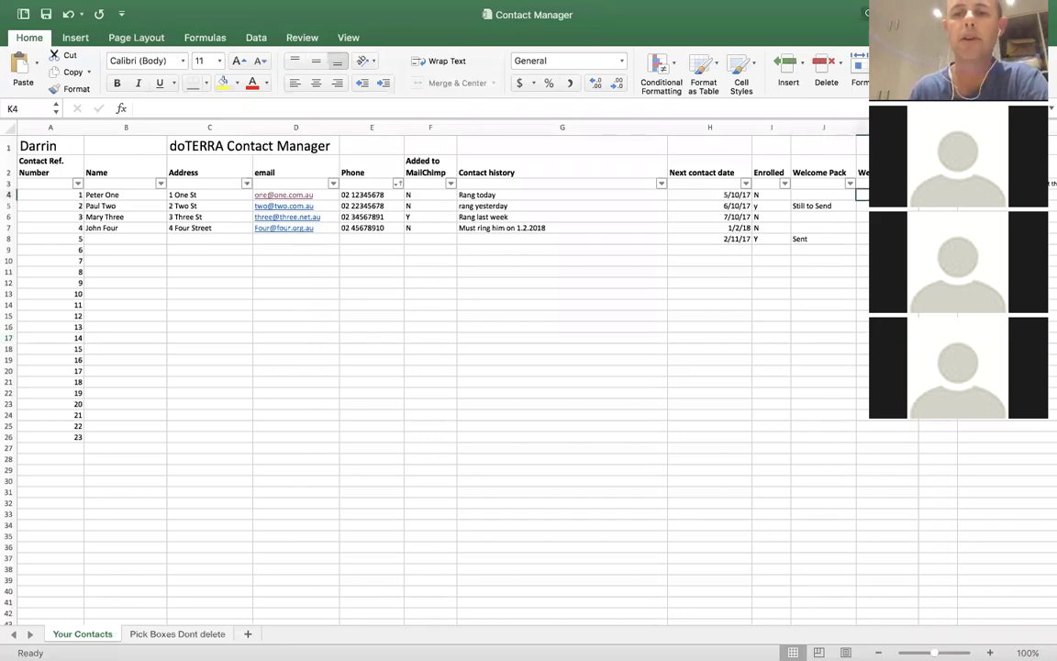
pyautogui.hotkey('alt', 'Down')
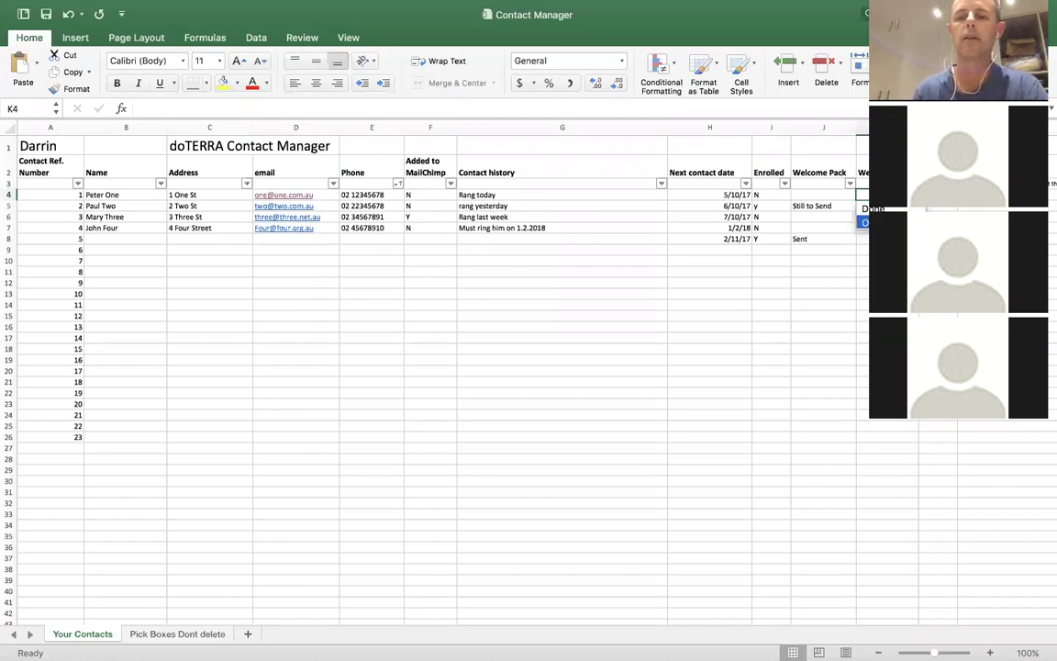
pyautogui.press('Escape')
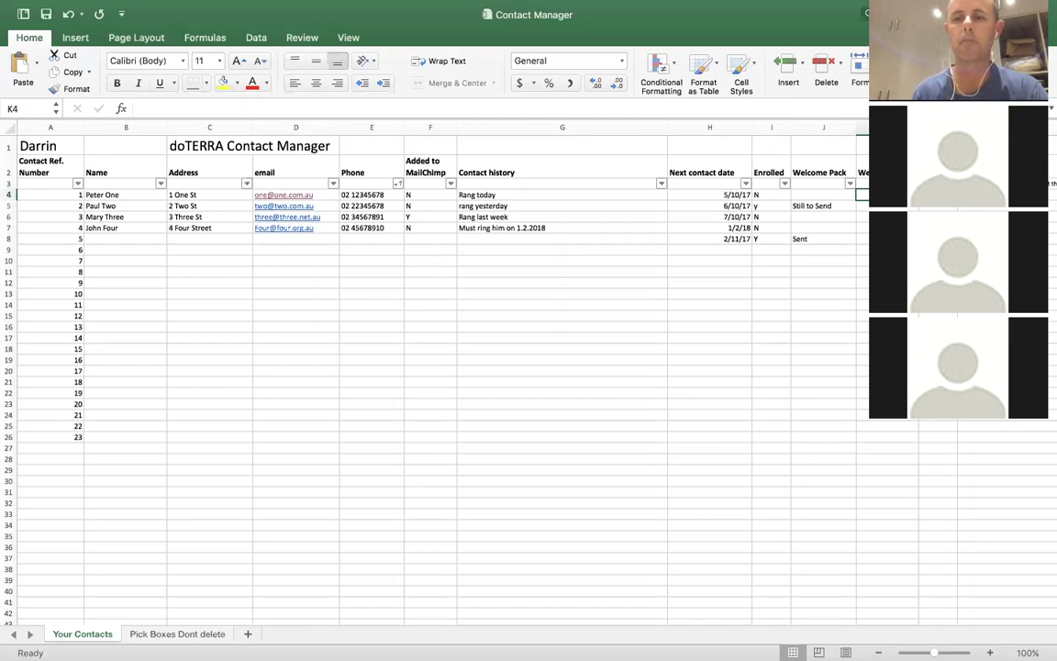
pyautogui.click(862, 205)
pyautogui.hotkey('alt', 'Down')
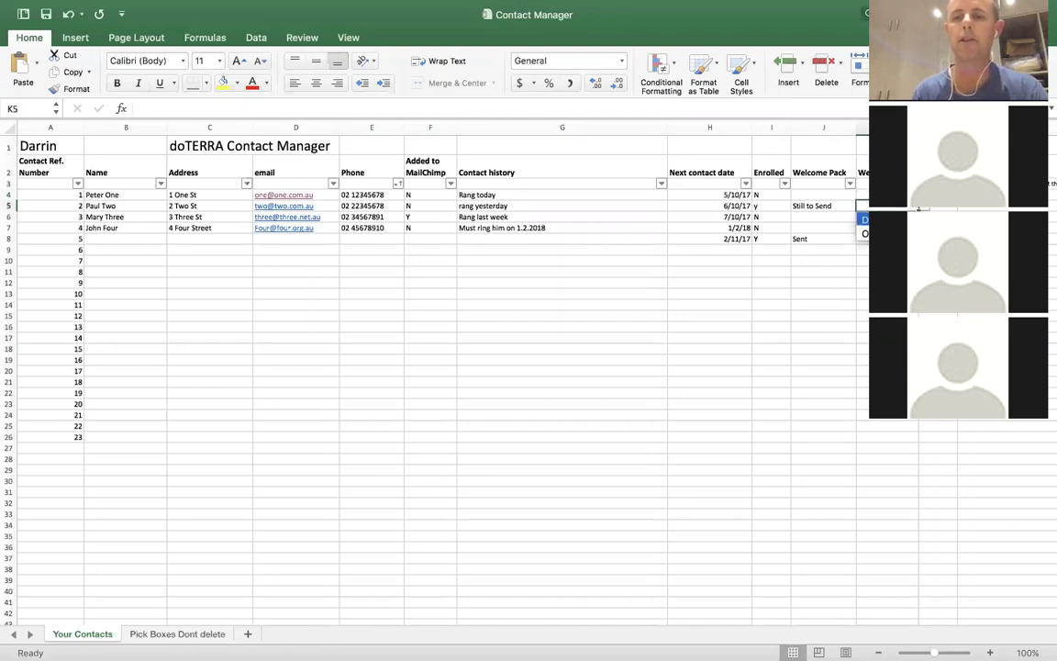
pyautogui.press('Return')
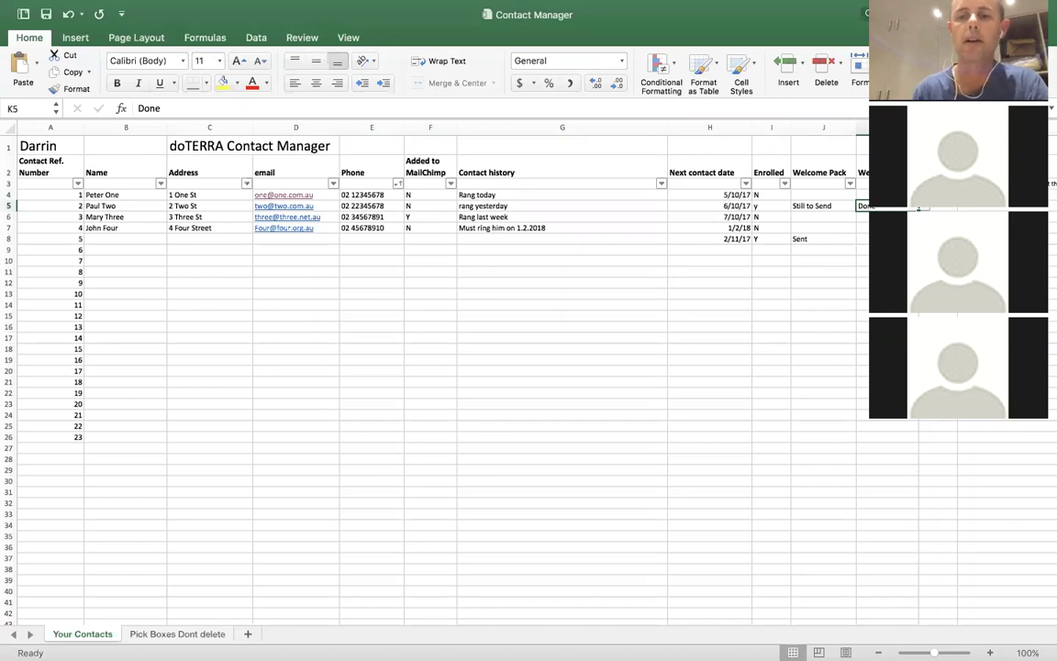
# Mark the row 8 contact's cell K8 as Outstanding
pyautogui.click(862, 239)
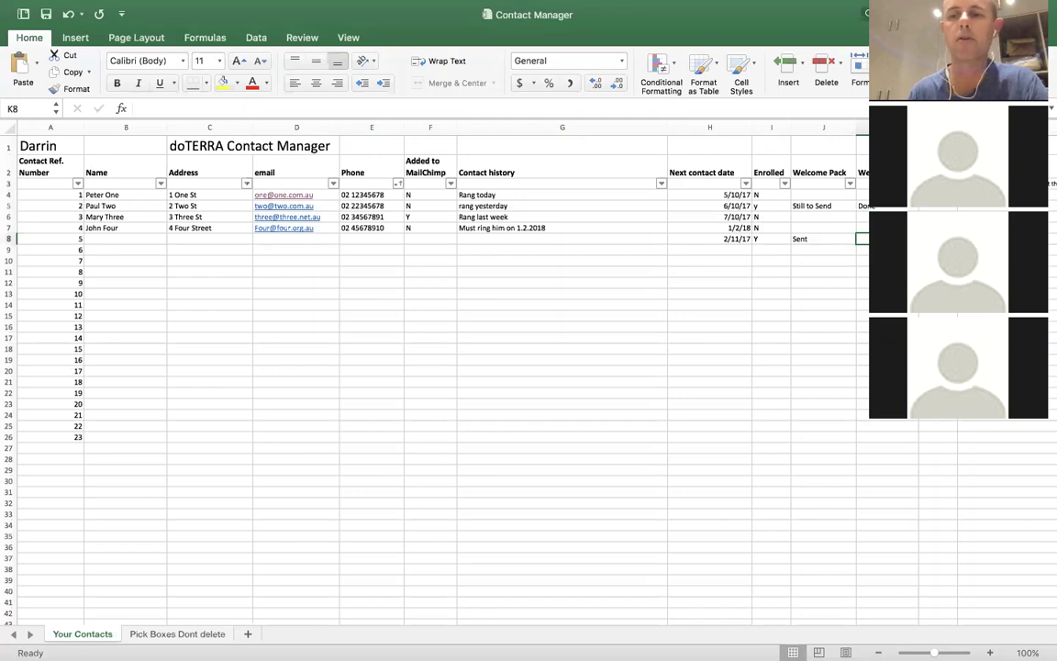
pyautogui.hotkey('alt', 'Down')
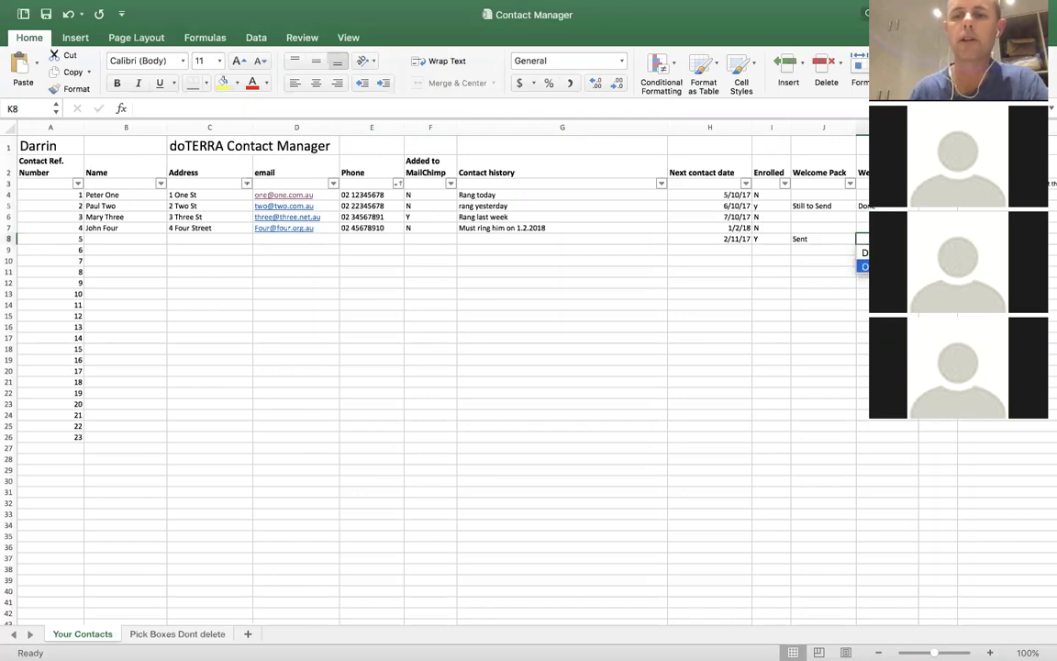
pyautogui.press('Return')
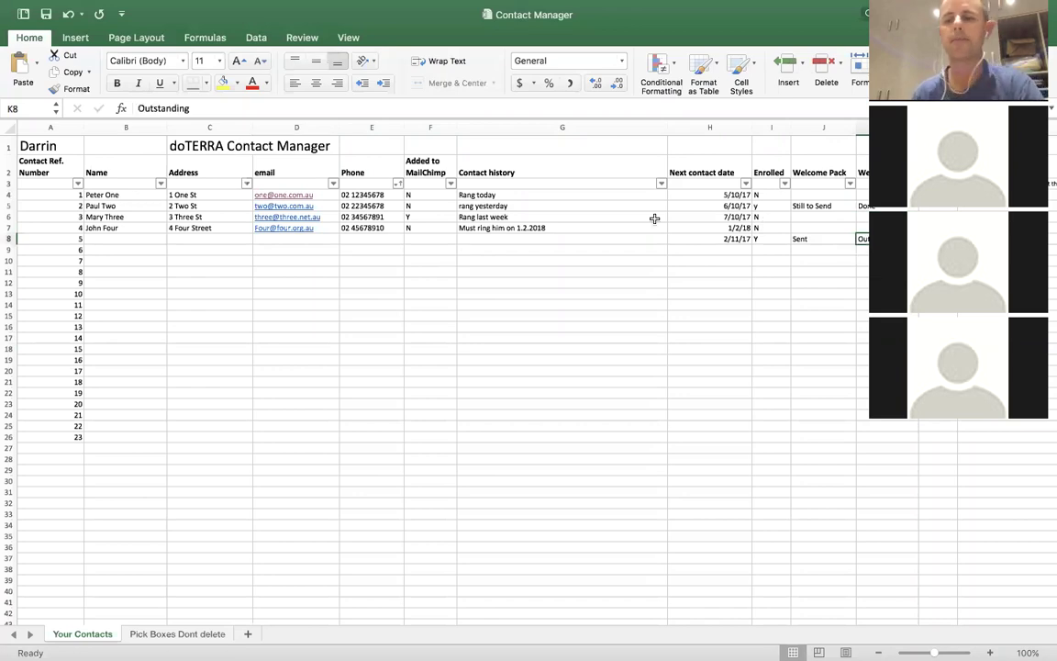
pyautogui.click(957, 206)
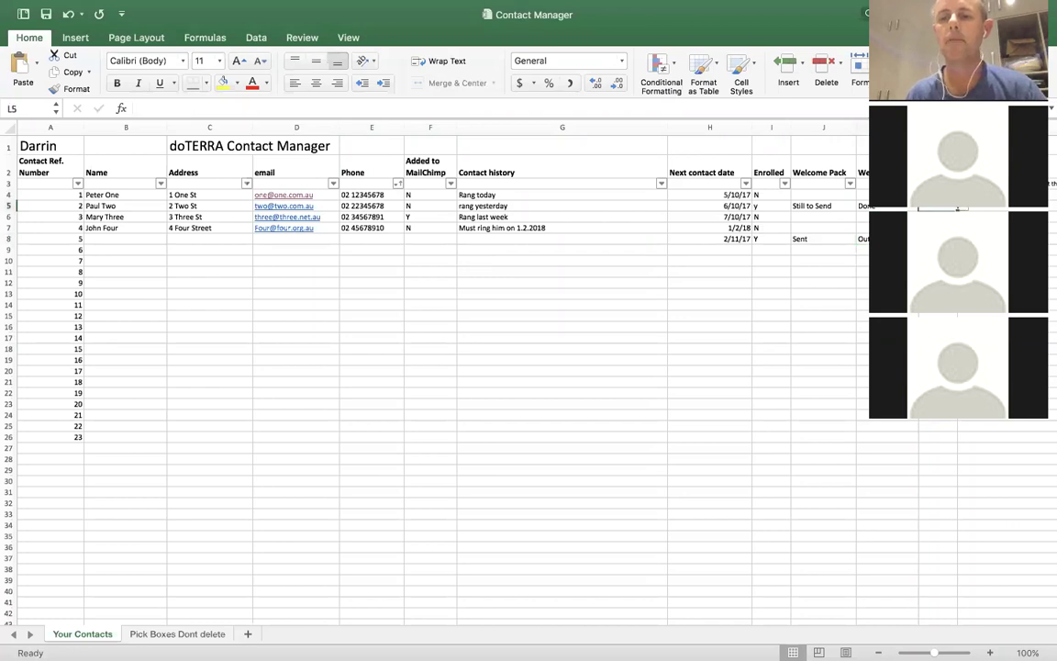
pyautogui.press('Up')
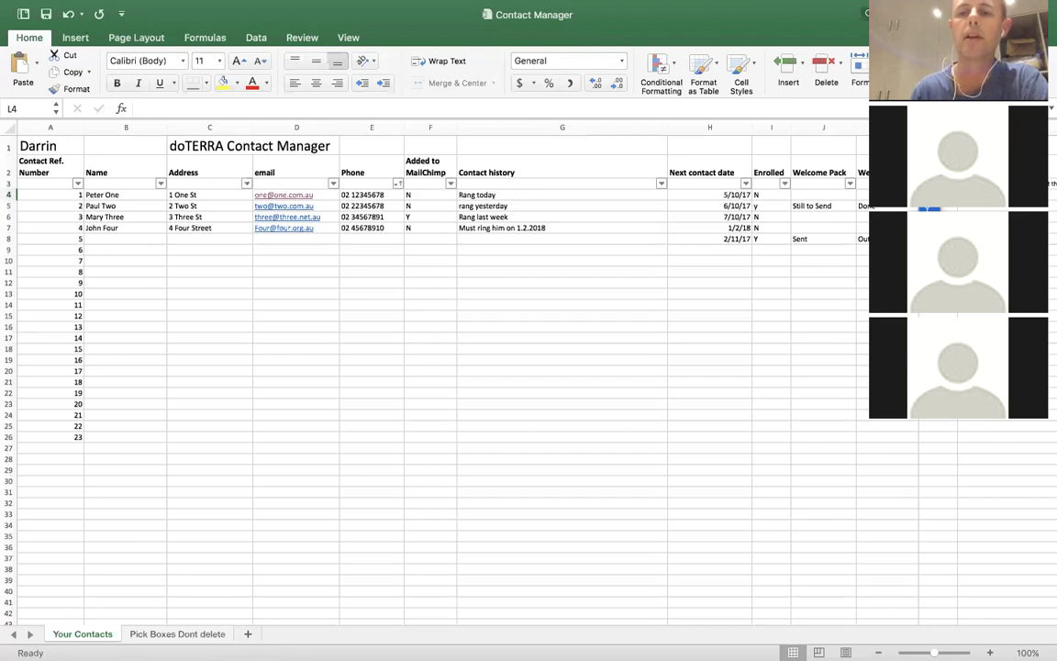
# Enter N in cell L6 for the third contact and Y in L8 for the new contact
pyautogui.press('Down')
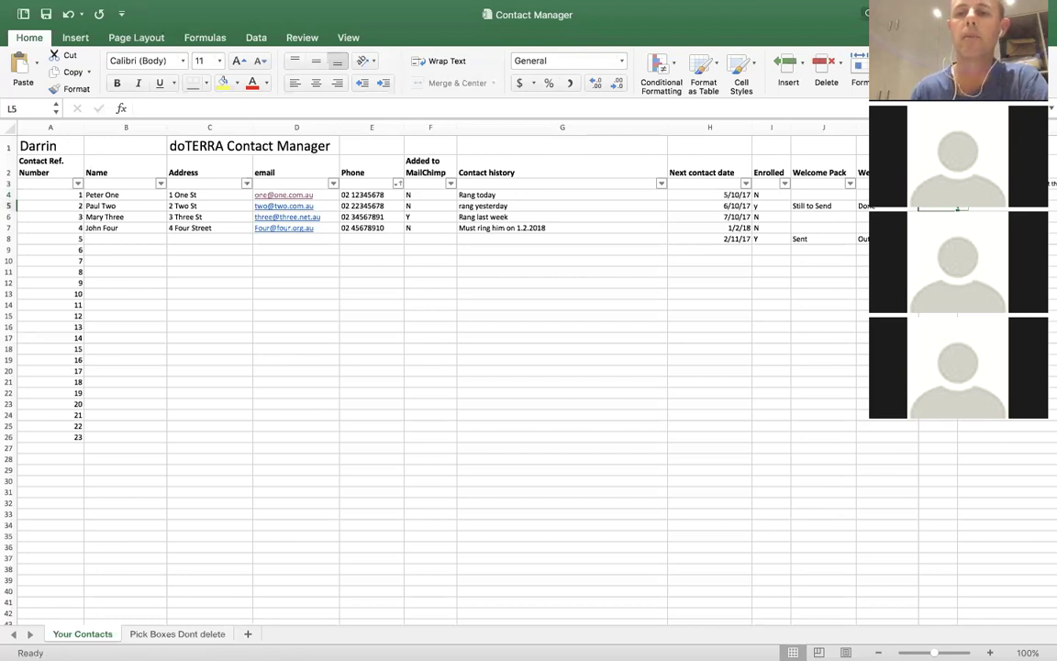
pyautogui.press('Down')
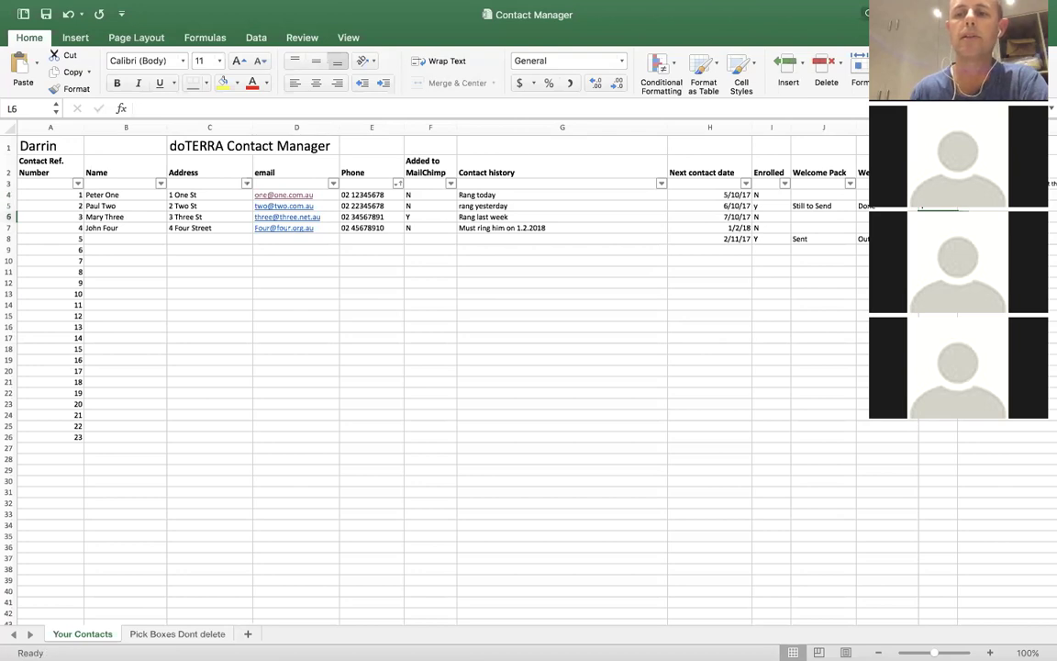
pyautogui.press('Return')
pyautogui.press('Down')
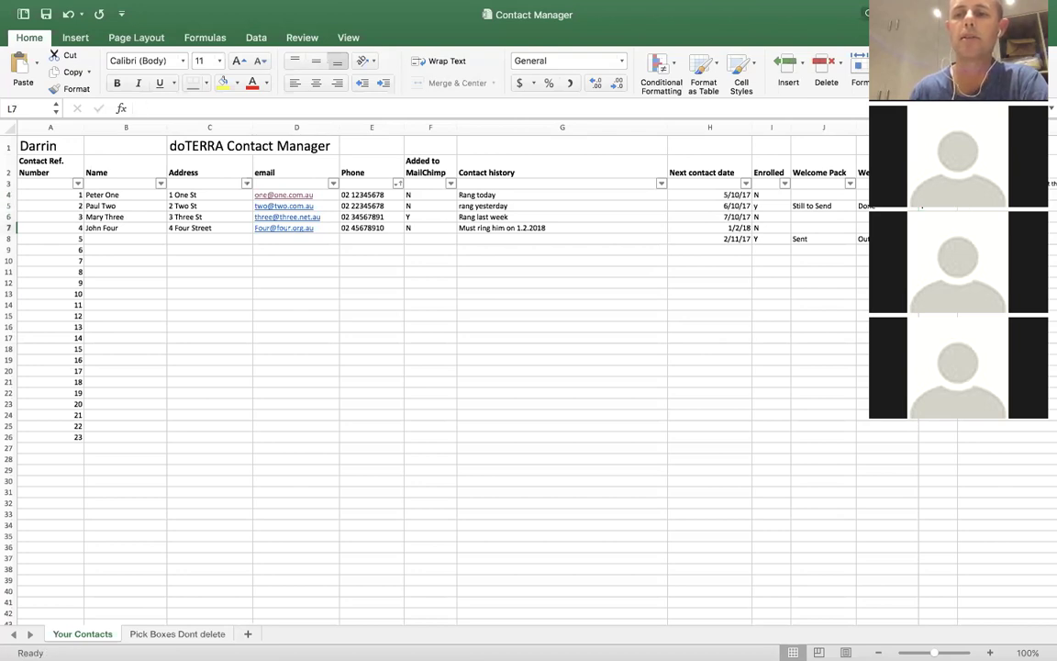
pyautogui.press('Down')
pyautogui.write('Y')
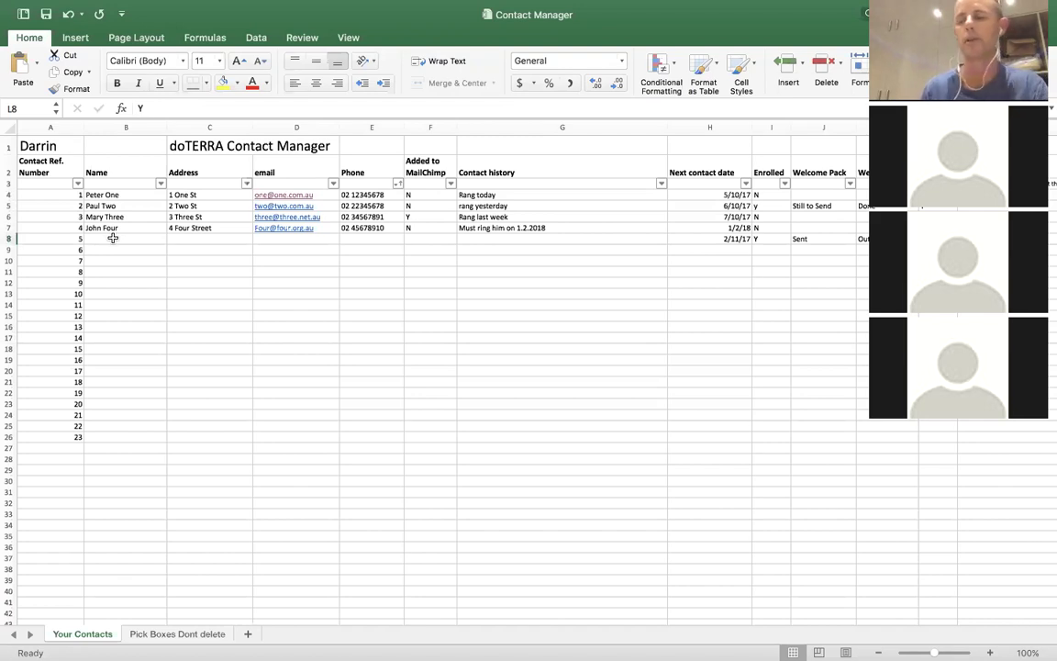
# Enter the new contact's full name, street address and e-mail address in cells B8 to D8
pyautogui.click(112, 238)
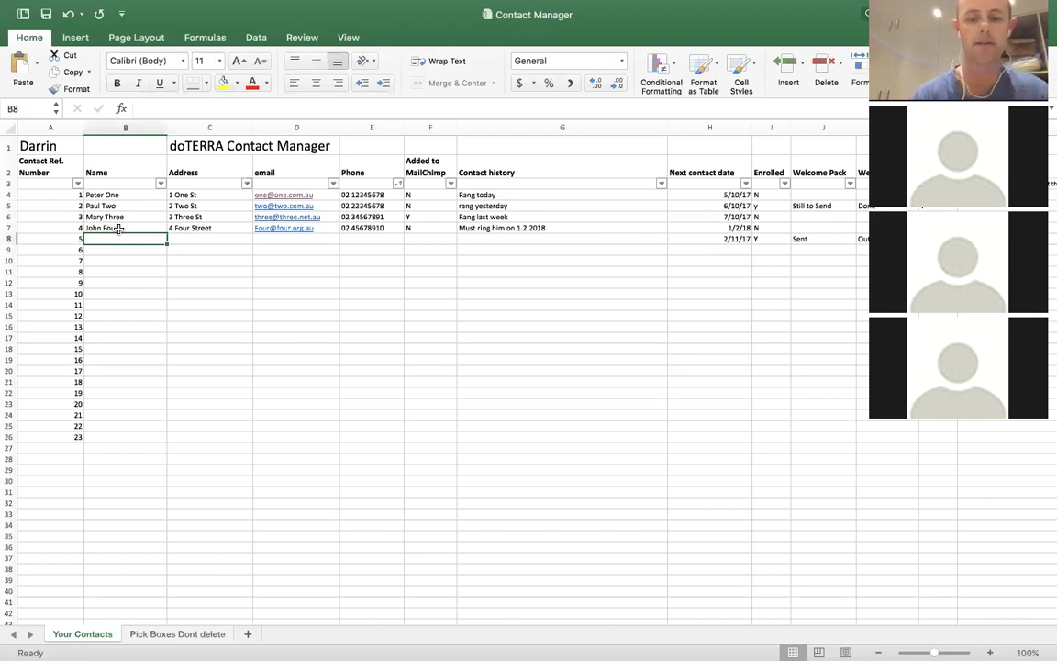
pyautogui.write('Joan')
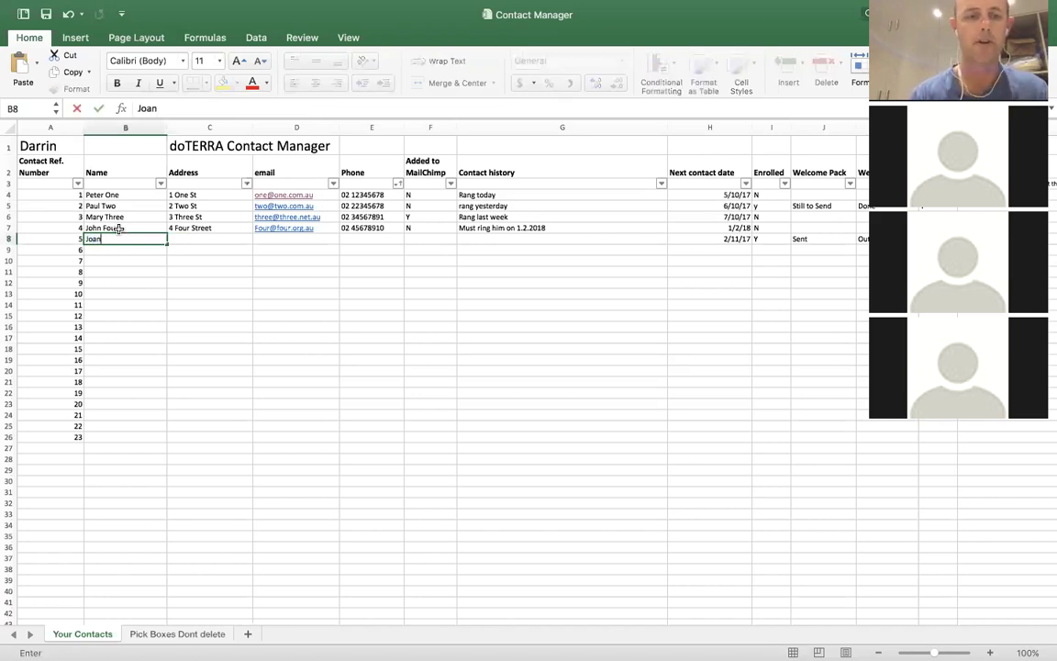
pyautogui.write(' Five')
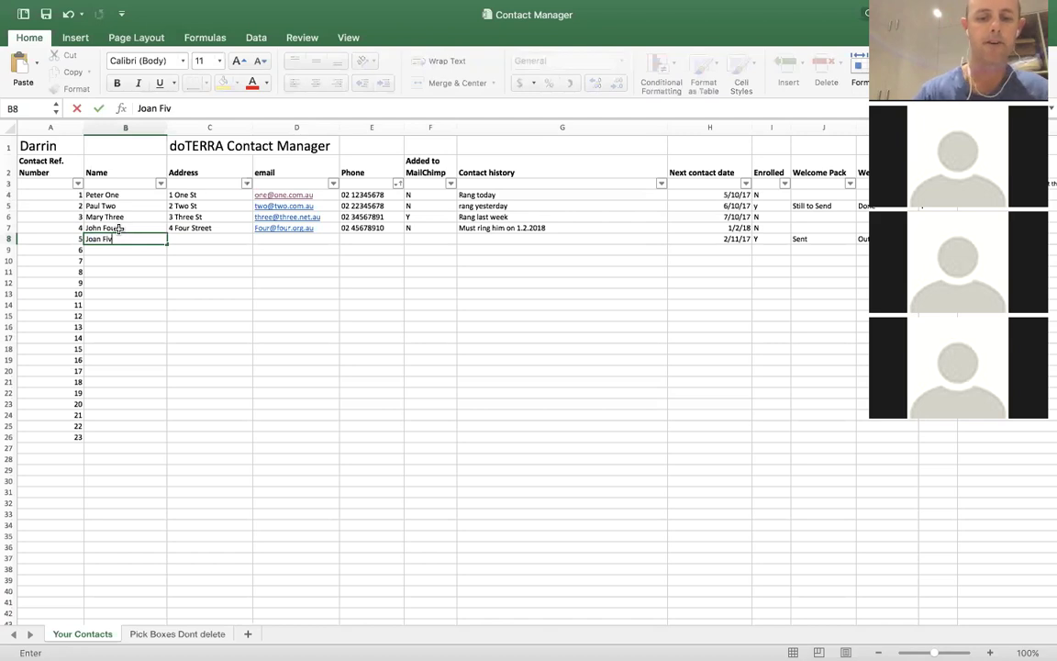
pyautogui.click(194, 239)
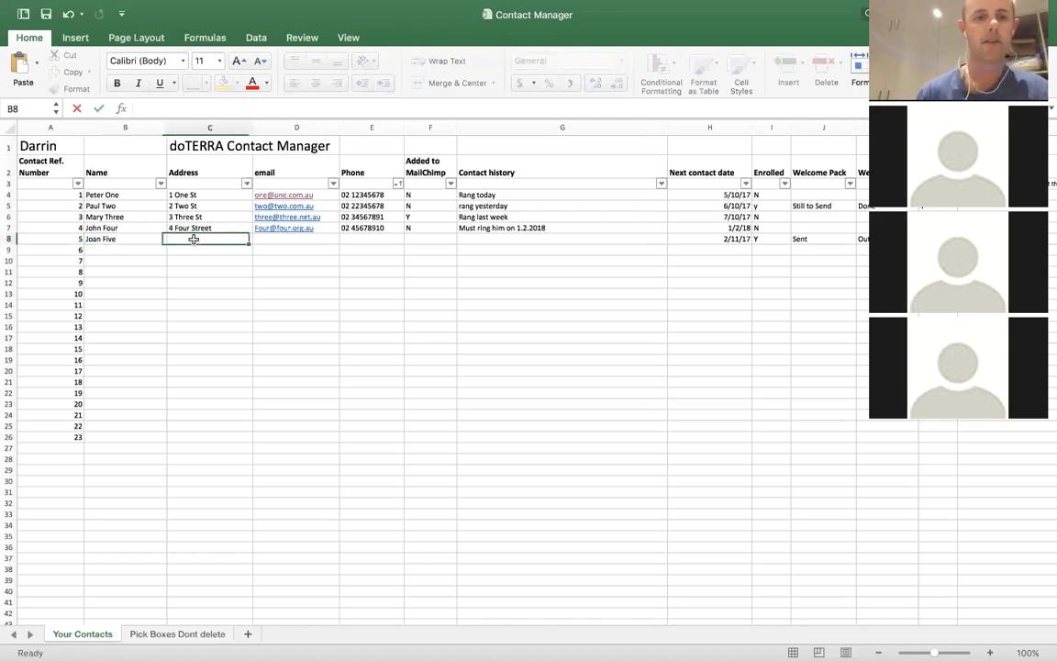
pyautogui.write('5 F')
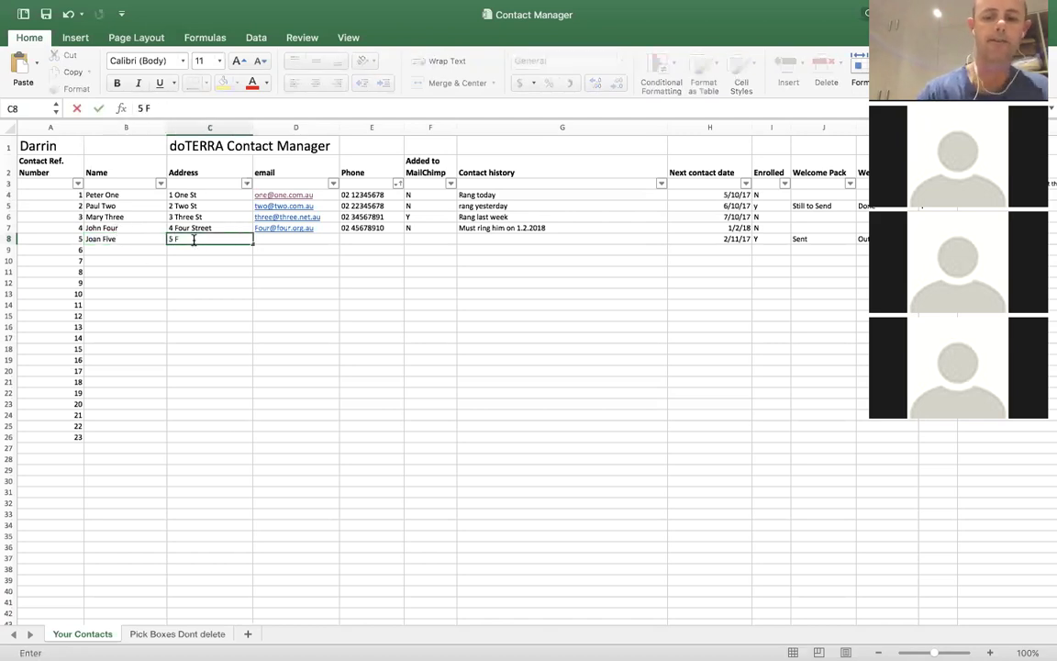
pyautogui.write('ive St')
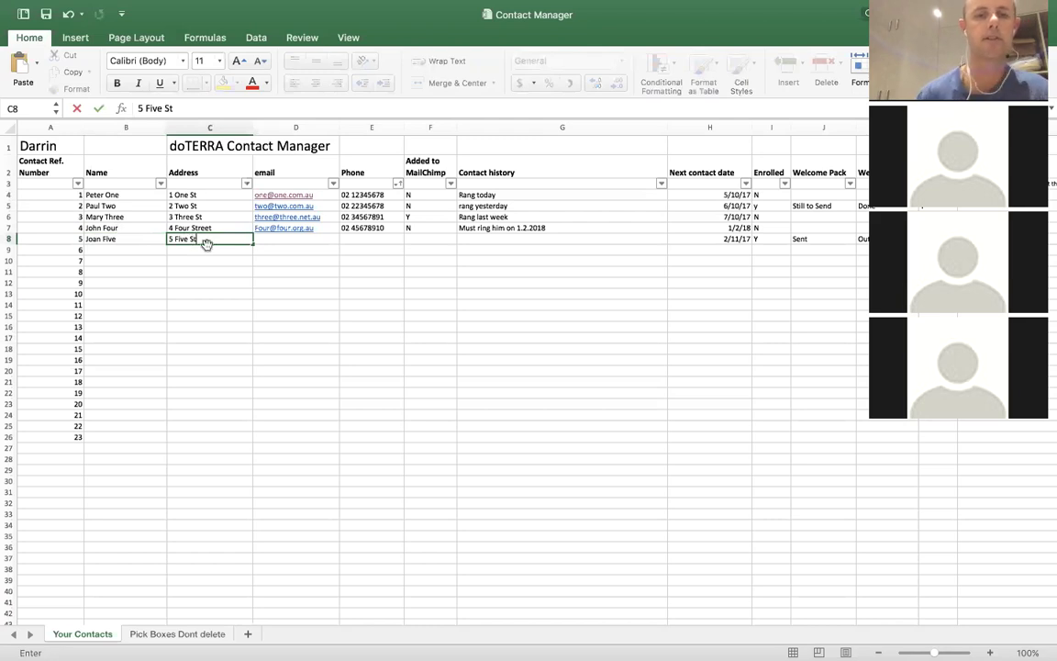
pyautogui.click(265, 239)
pyautogui.write('Five @')
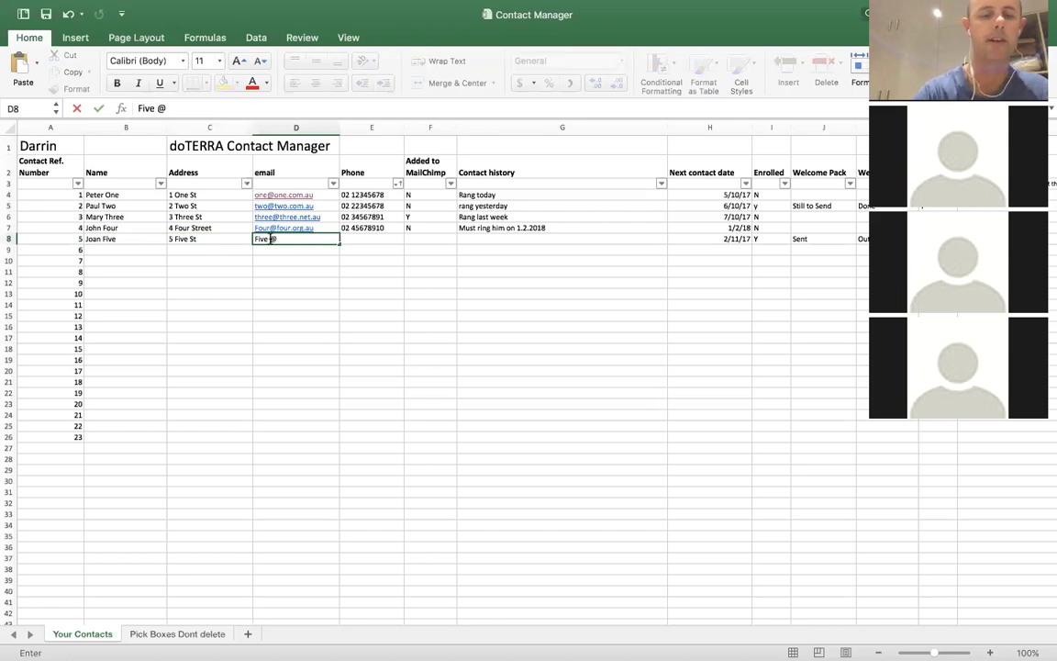
pyautogui.press('BackSpace')
pyautogui.press('BackSpace')
pyautogui.press('BackSpace')
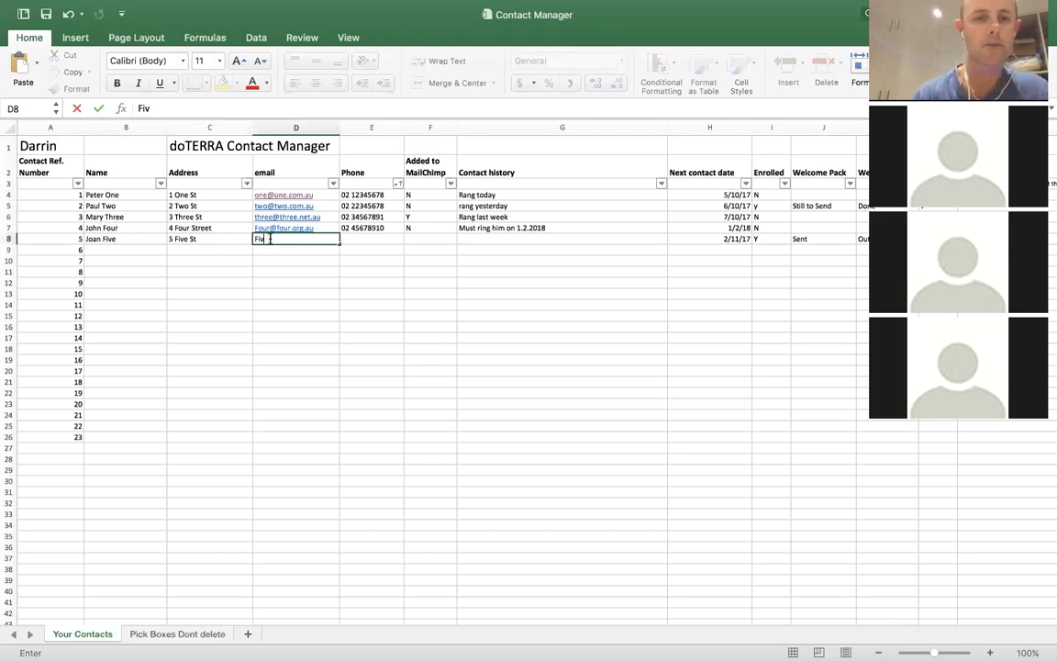
pyautogui.write('e@')
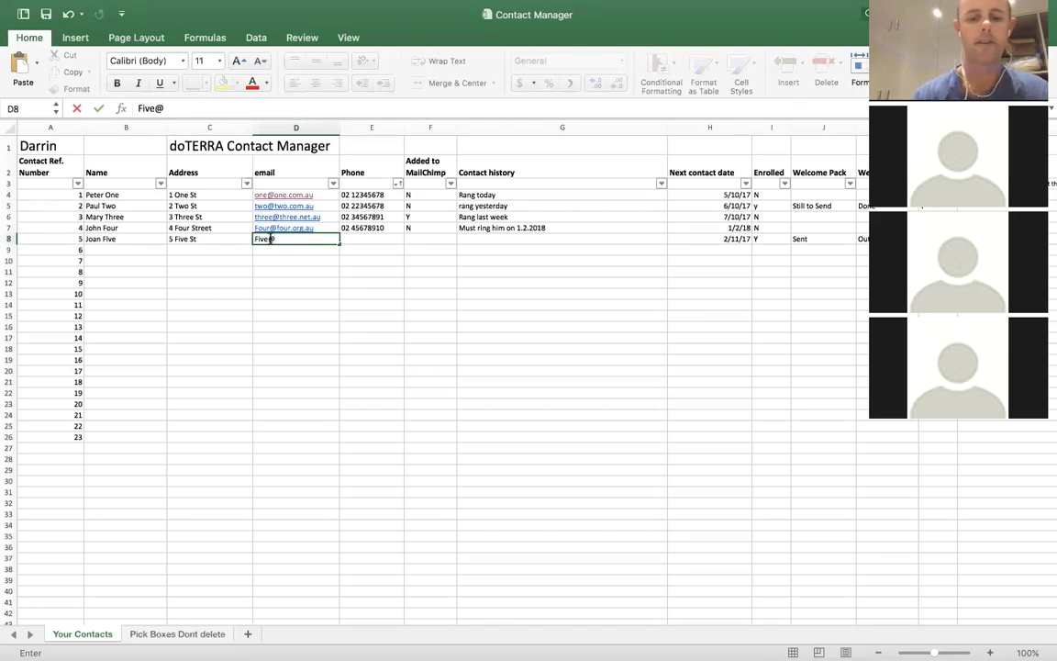
pyautogui.write('five')
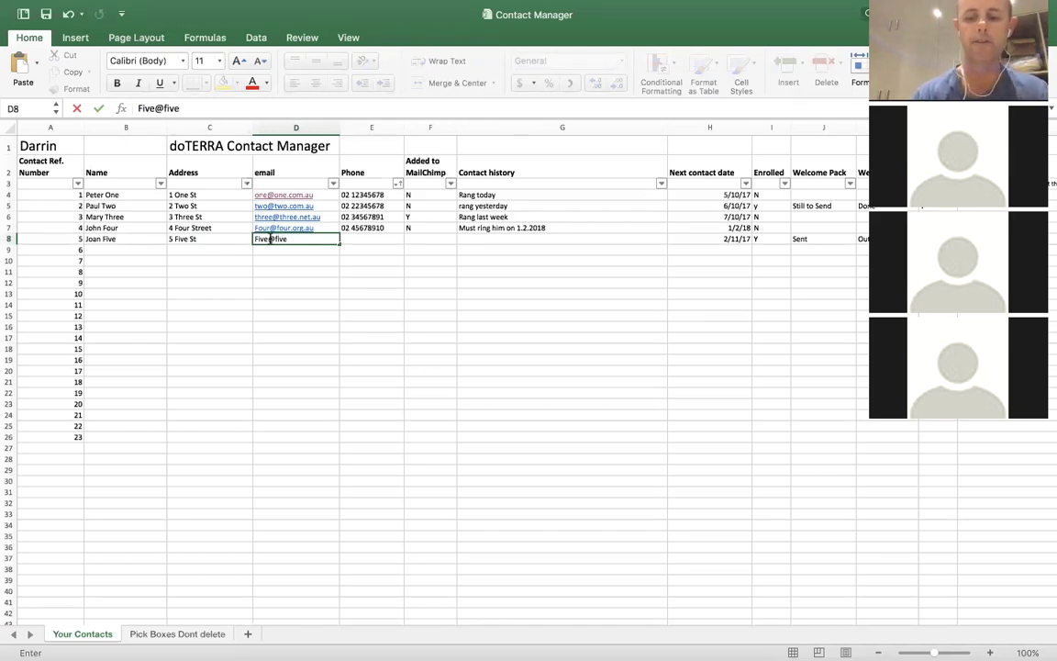
pyautogui.write('.net.au')
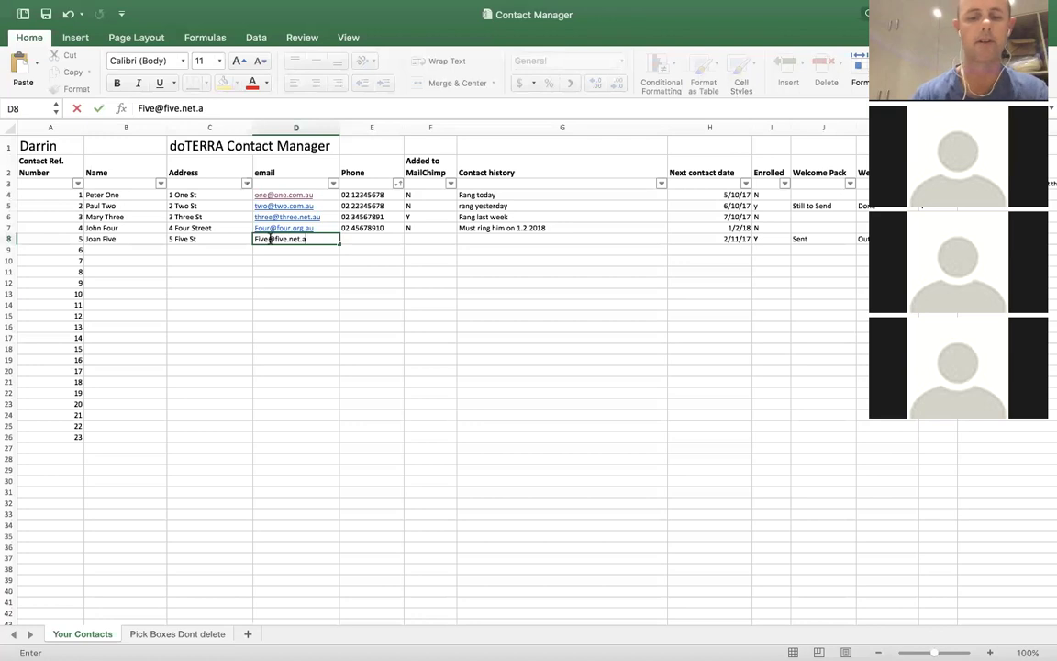
# Enter the new contact's phone number in cell E8
pyautogui.click(366, 237)
pyautogui.write('07')
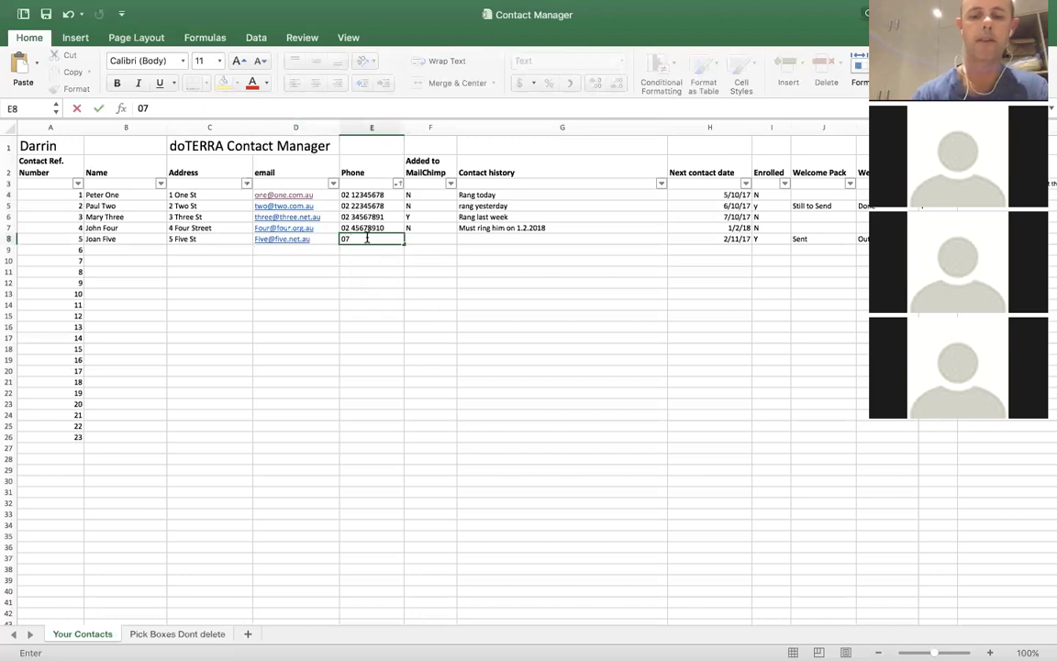
pyautogui.write('5556789')
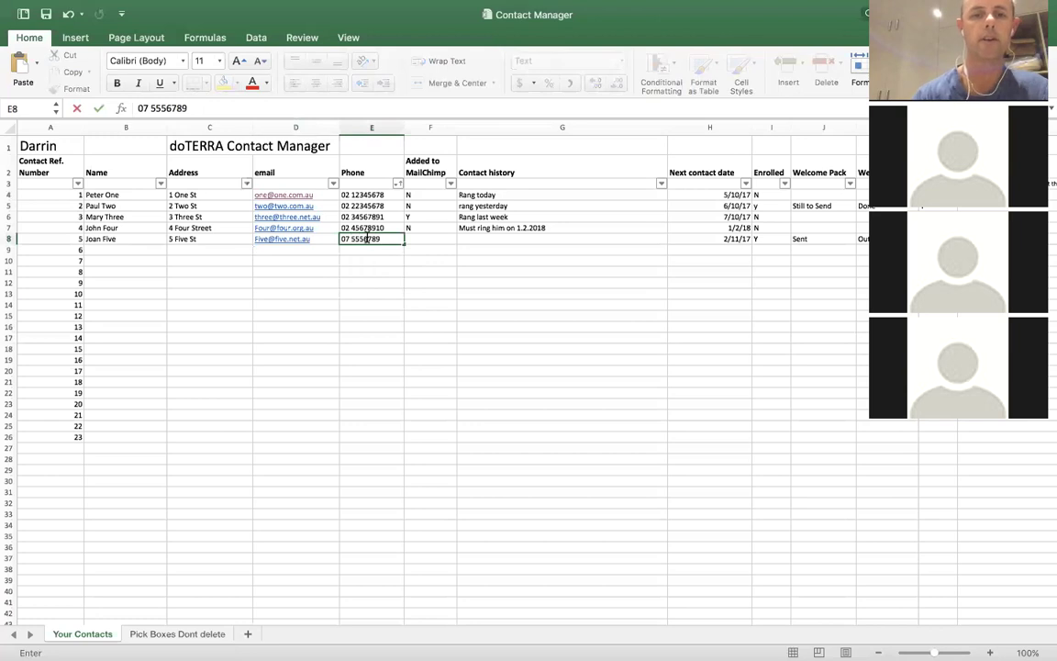
pyautogui.write('0')
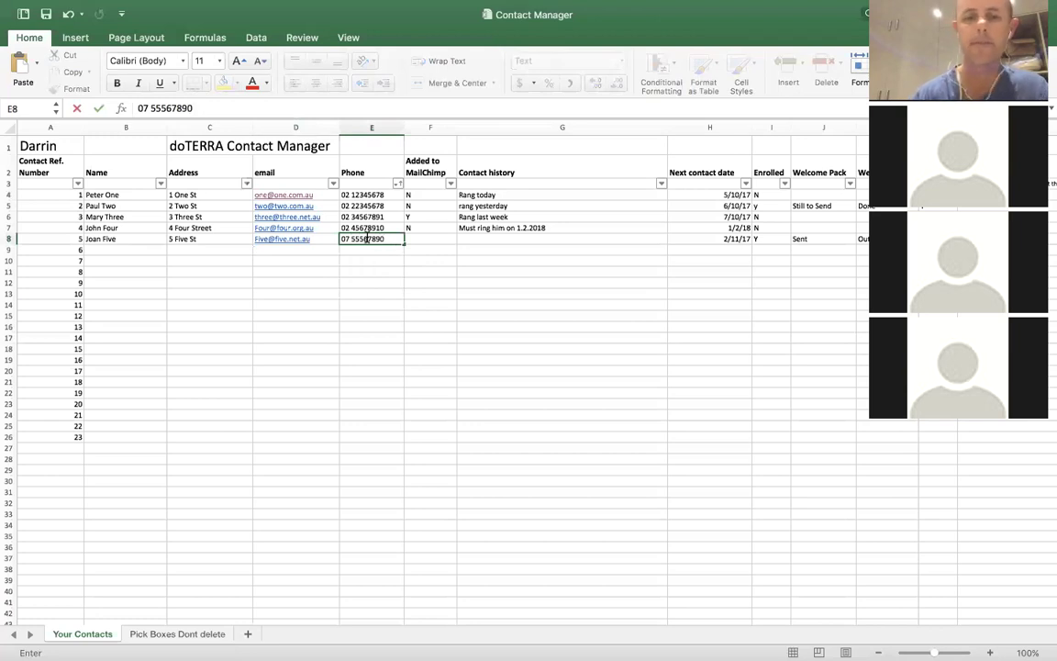
pyautogui.press('Return')
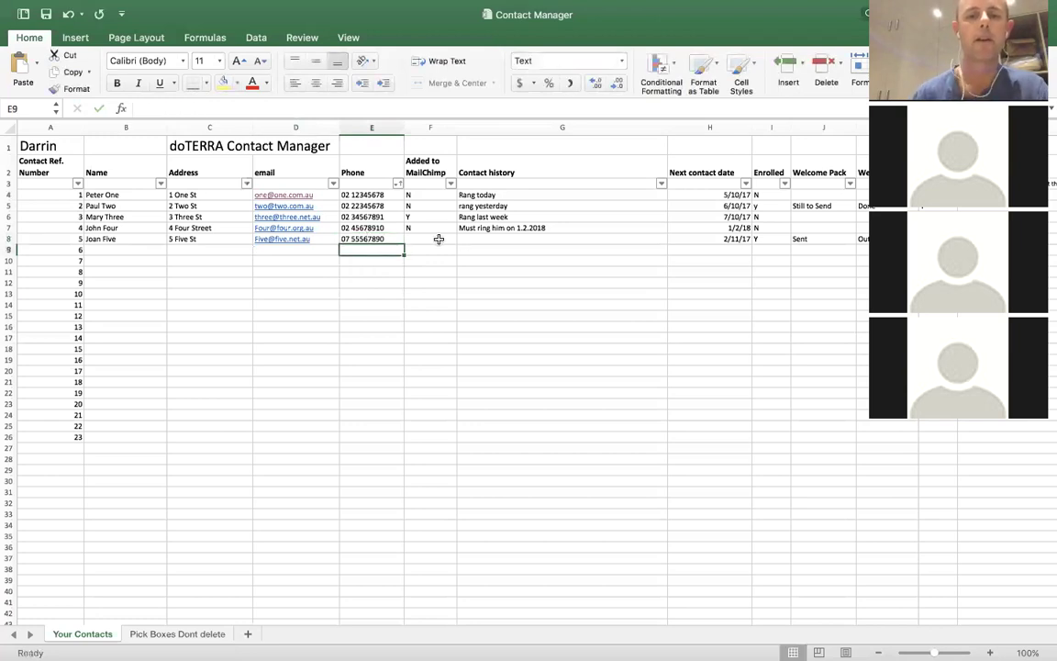
# Set Added to MailChimp to N for the row 8 contact
pyautogui.click(438, 239)
pyautogui.click(462, 238)
pyautogui.click(418, 266)
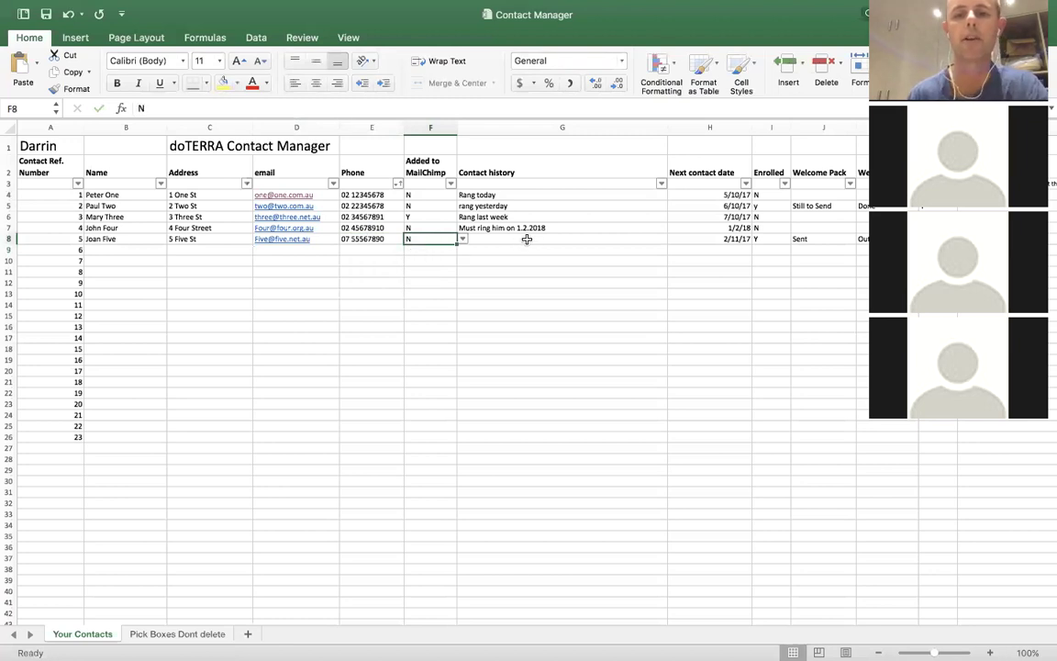
# Record the contact history 'Ring 24.11.2017 10am' in cell G8
pyautogui.click(526, 238)
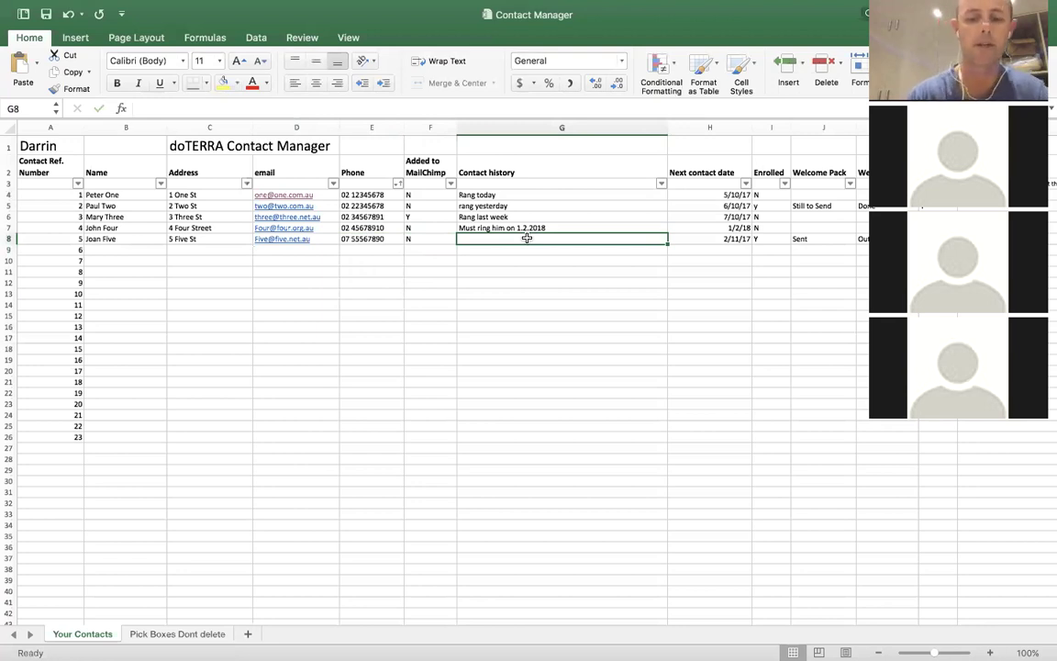
pyautogui.write('Rin')
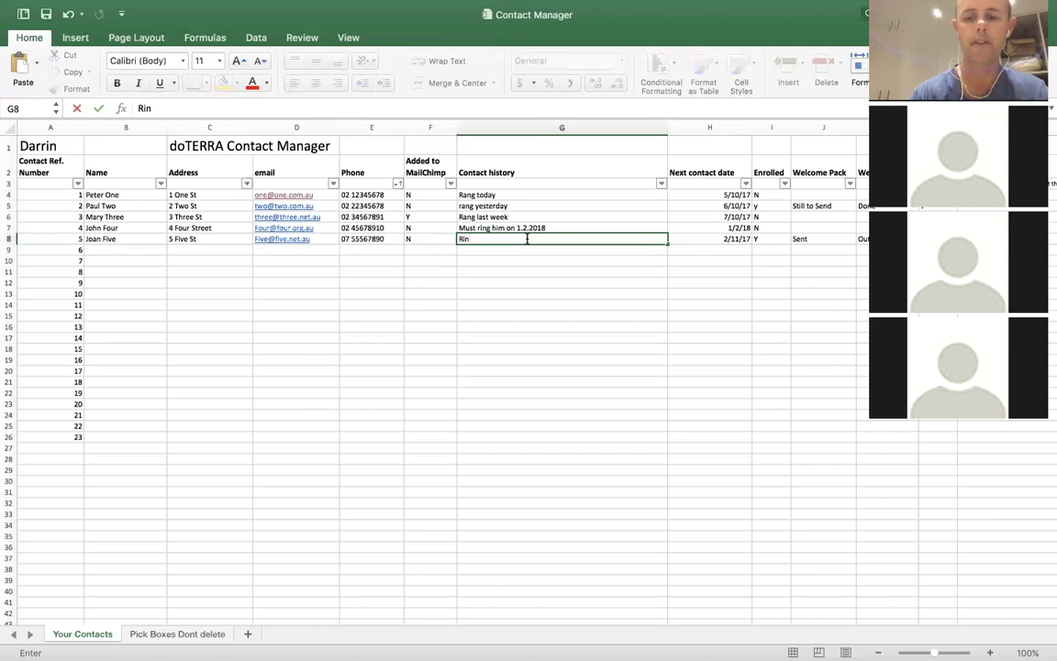
pyautogui.write('g')
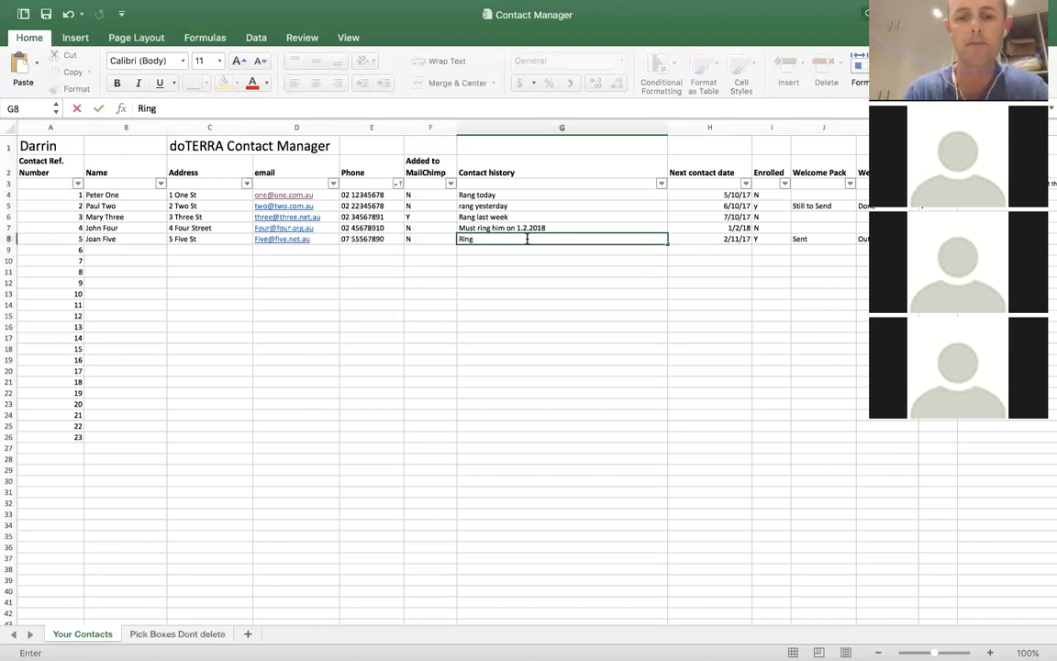
pyautogui.write(' 24.11.2017')
pyautogui.press('Return')
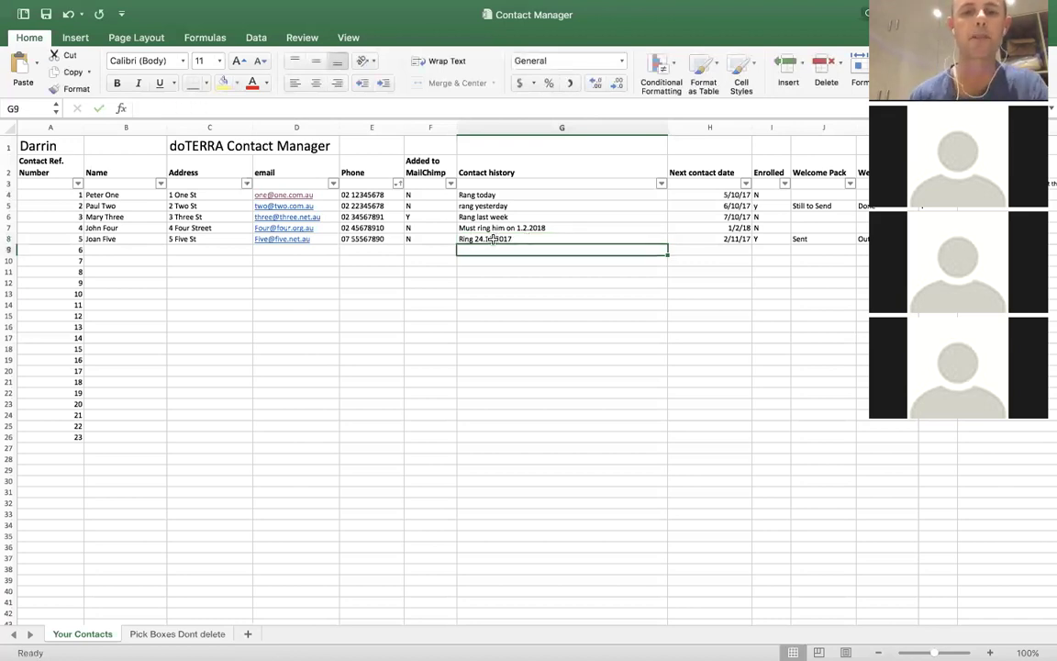
pyautogui.press('Up')
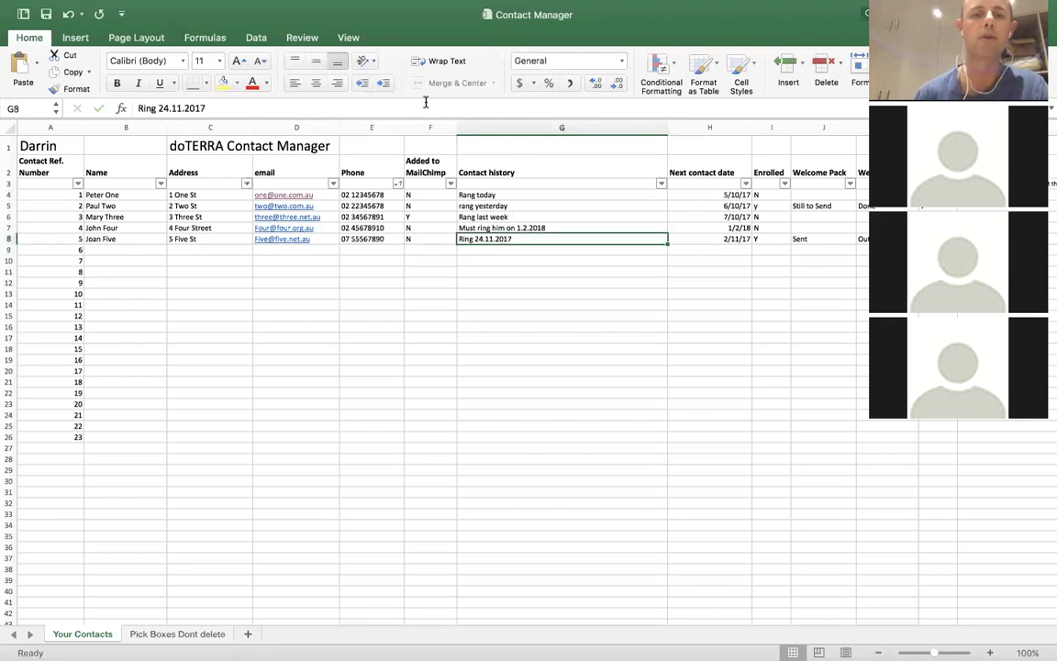
pyautogui.click(233, 107)
pyautogui.write('10am')
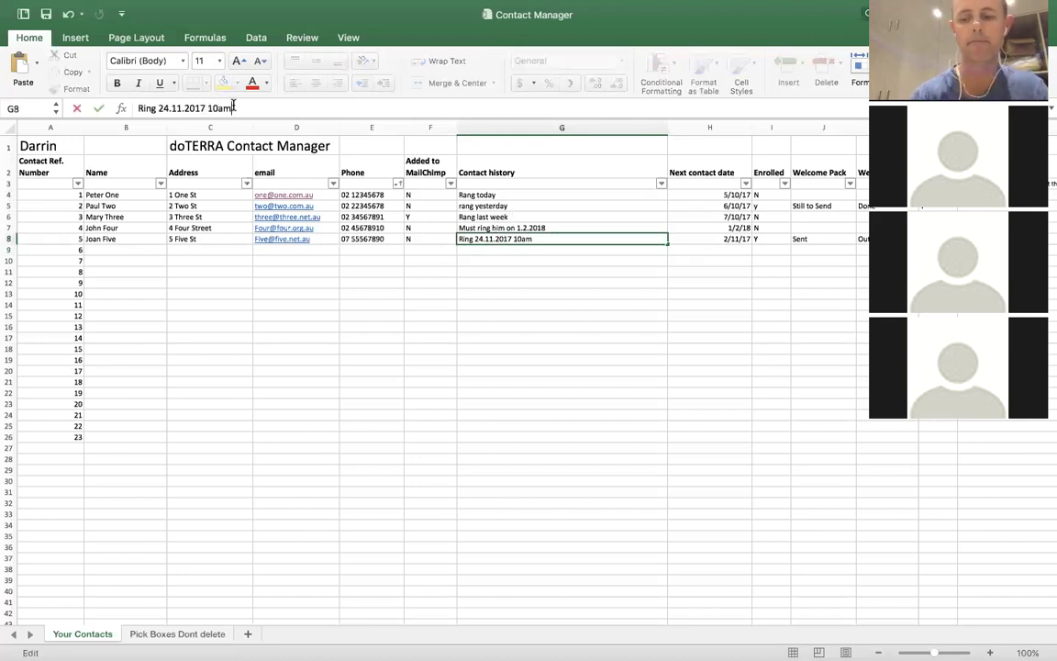
pyautogui.press('Return')
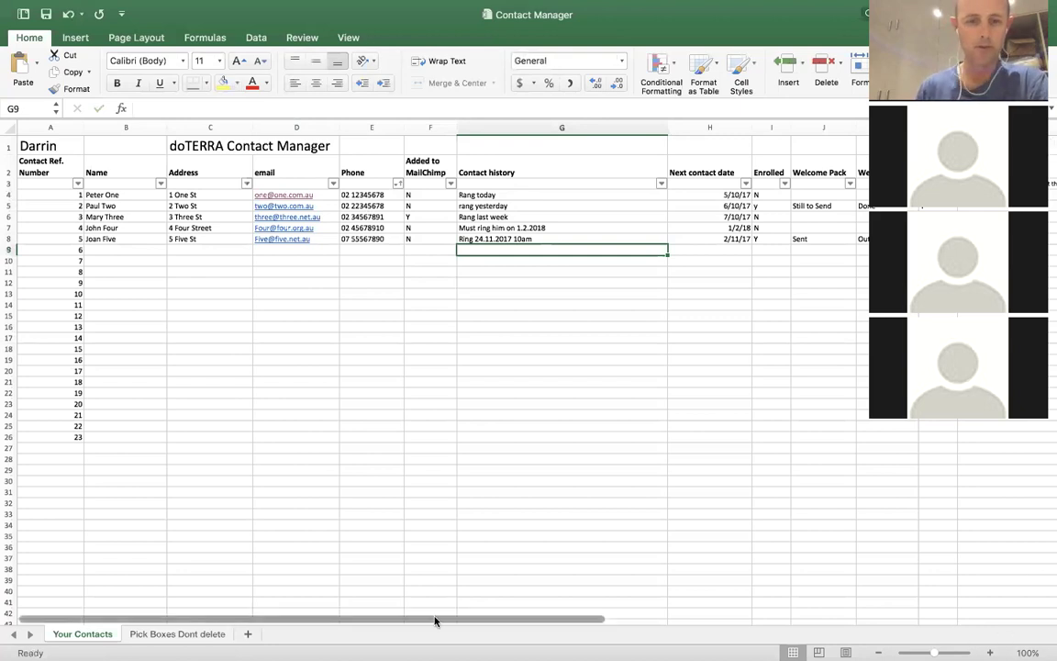
# Add the notes 'Has 3 young kids' and 'suffers from headaches' in M4 and M5
pyautogui.moveTo(493, 620); pyautogui.dragTo(640, 624)
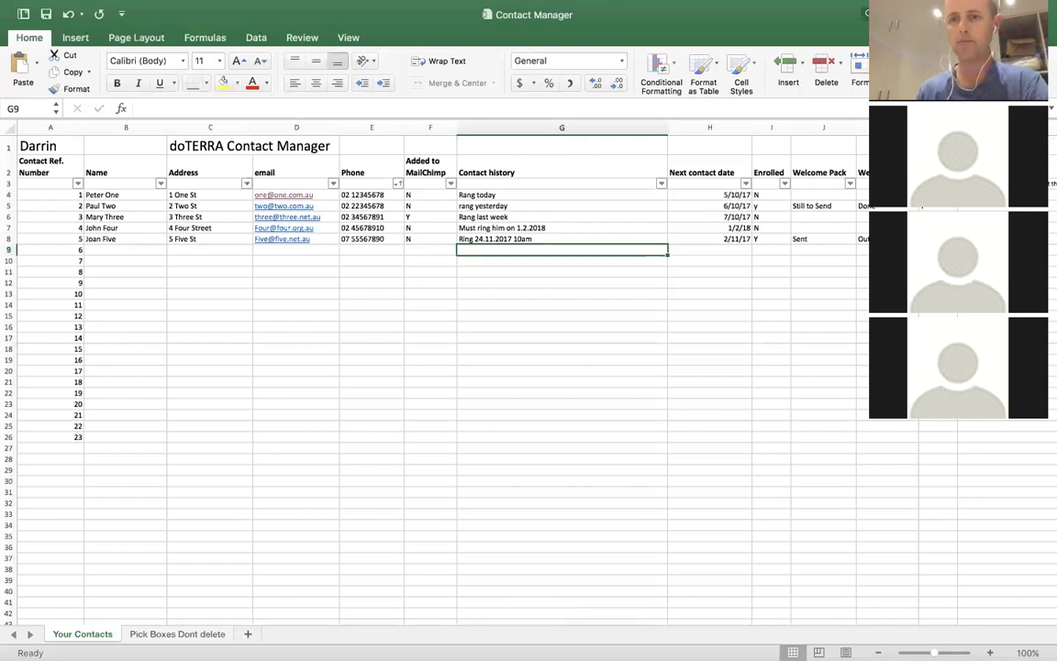
pyautogui.click(981, 195)
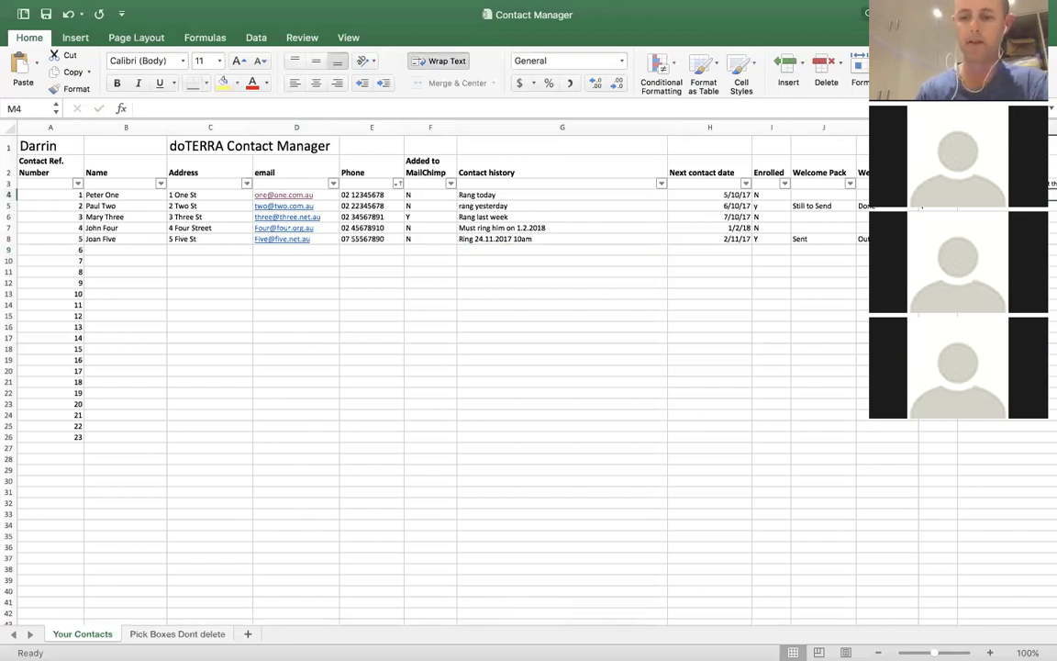
pyautogui.hscroll(5, 441, 367)
pyautogui.hscroll(1, 616, 207)
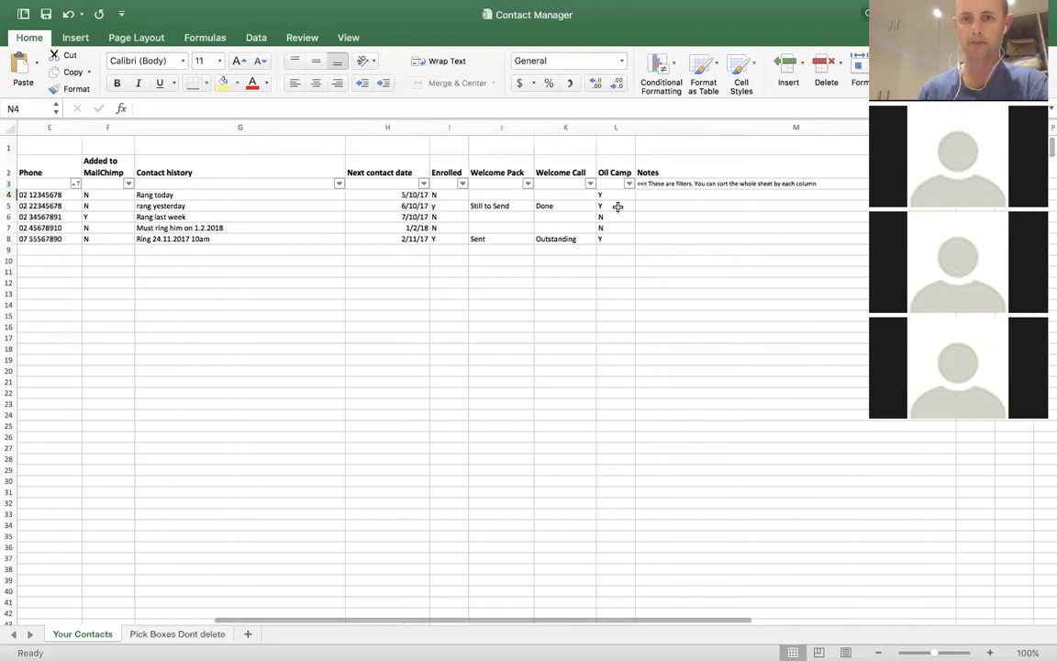
pyautogui.click(673, 203)
pyautogui.click(677, 195)
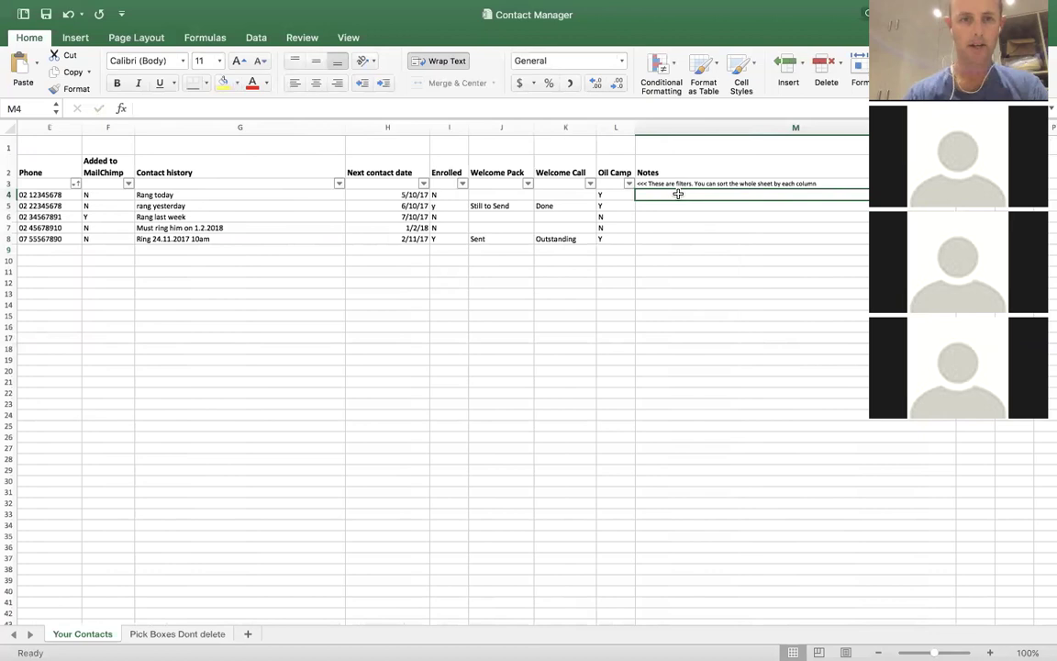
pyautogui.write('Has 3 young kids')
pyautogui.press('Return')
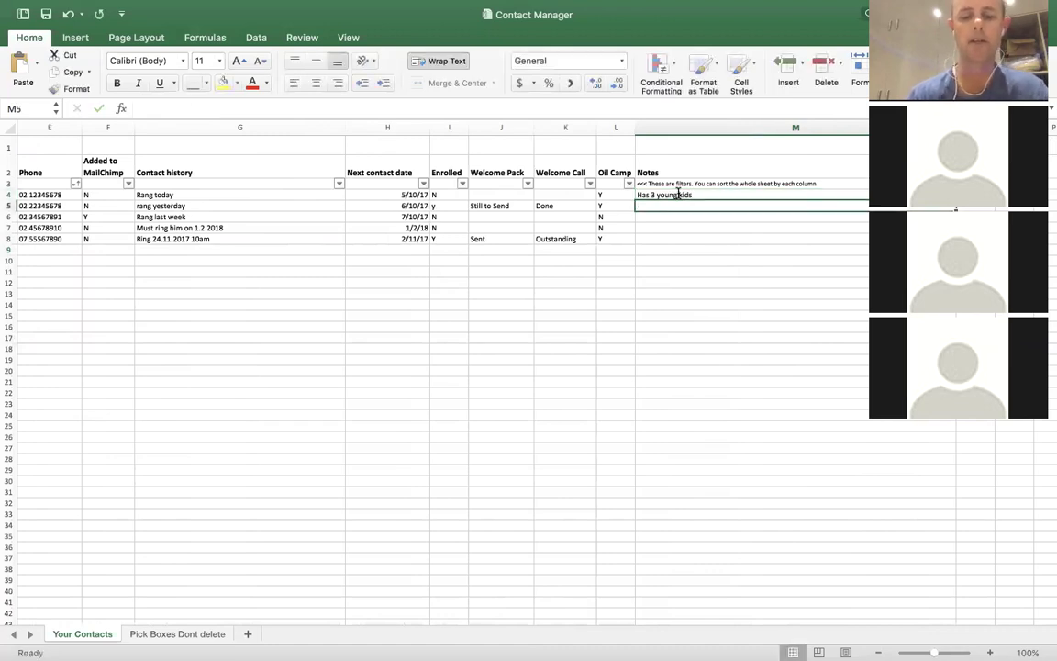
pyautogui.write('su')
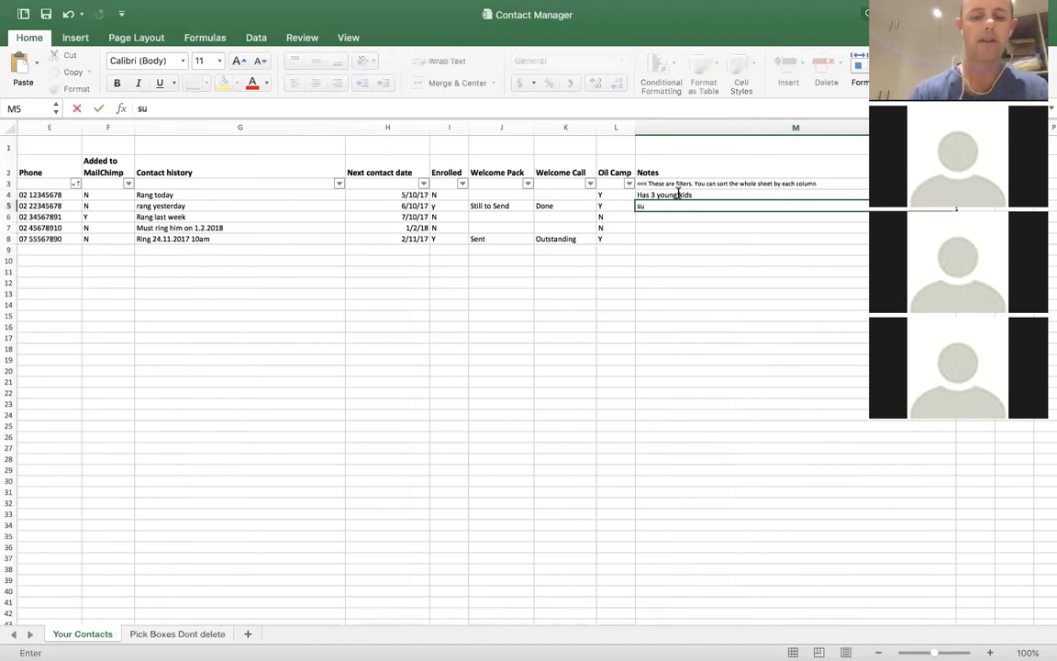
pyautogui.write('ffers fro')
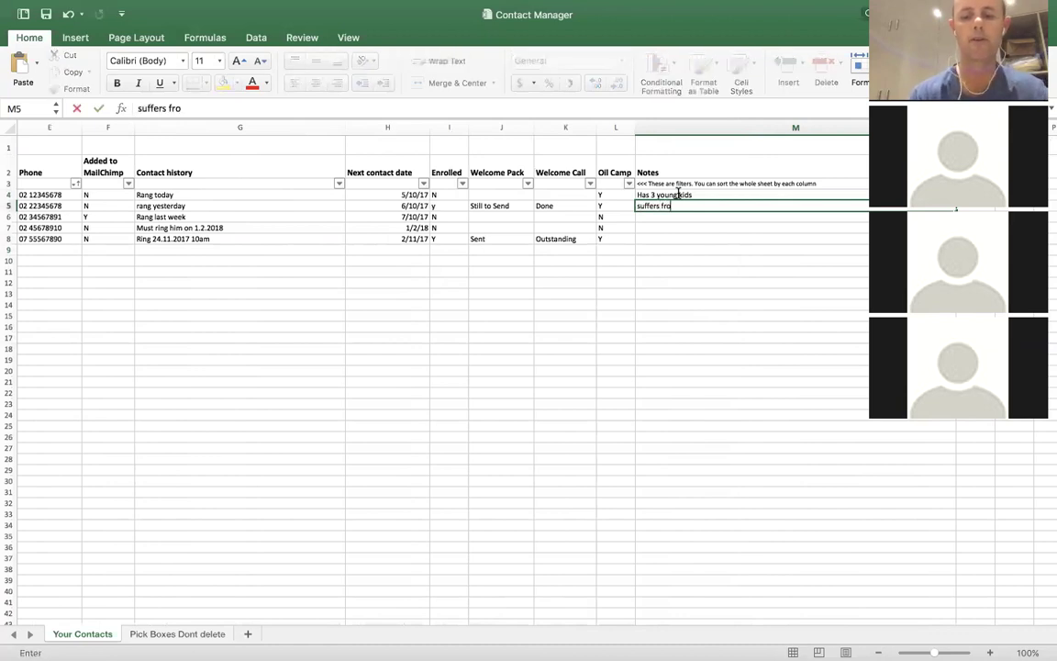
pyautogui.write('m headaches')
pyautogui.press('Return')
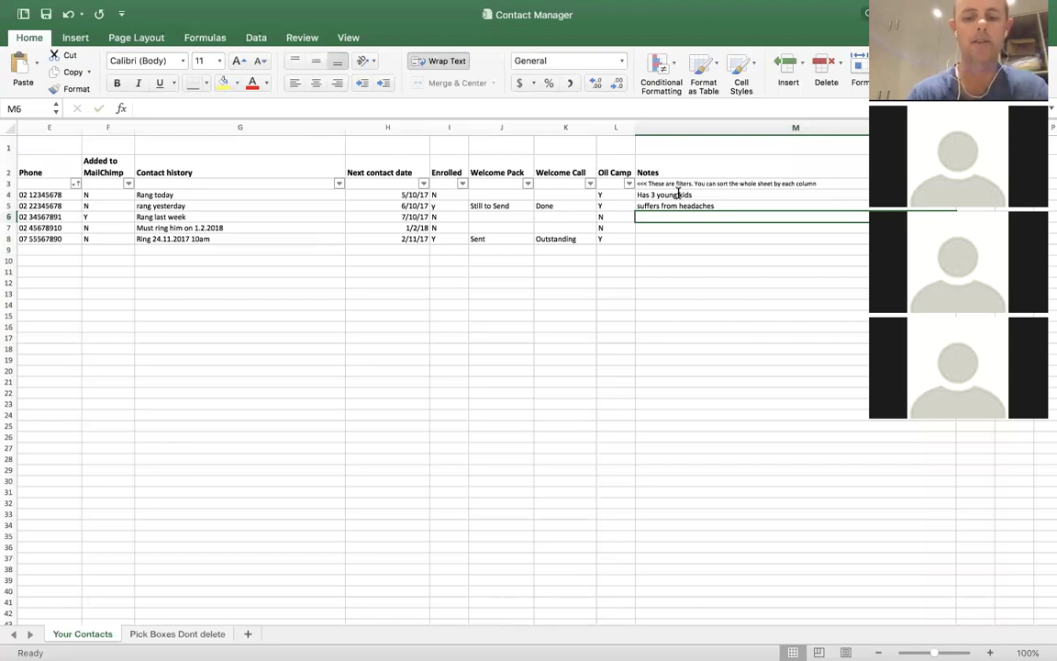
# Add the notes 'sleeping difficulty', 'Loves Lavendar' and 'Has a sick sister' in M6 to M8
pyautogui.write('sleep')
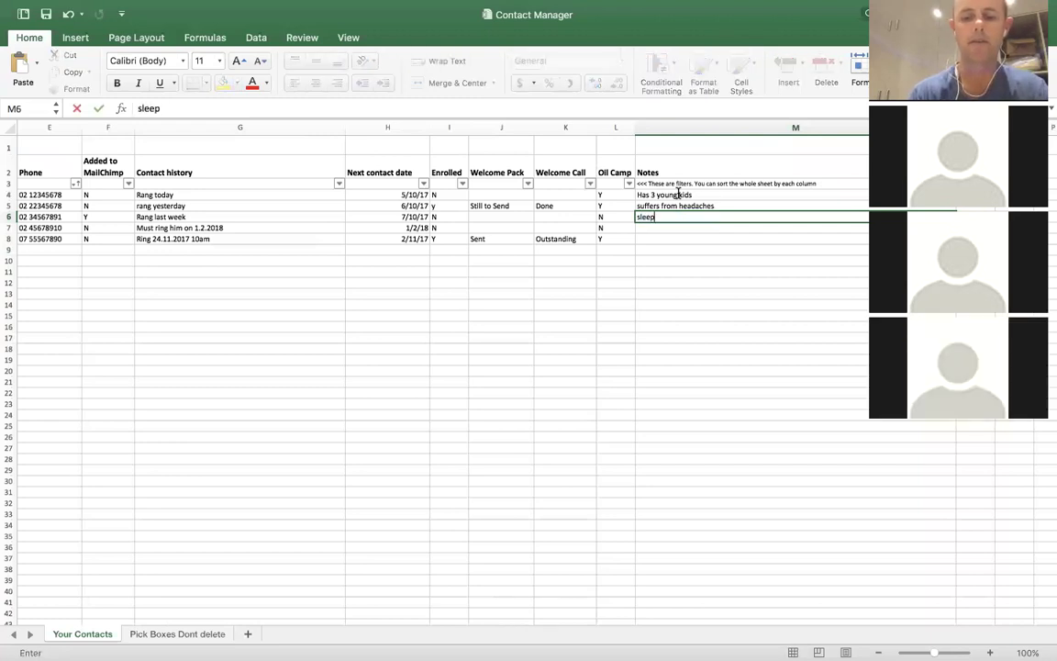
pyautogui.write('ing diff')
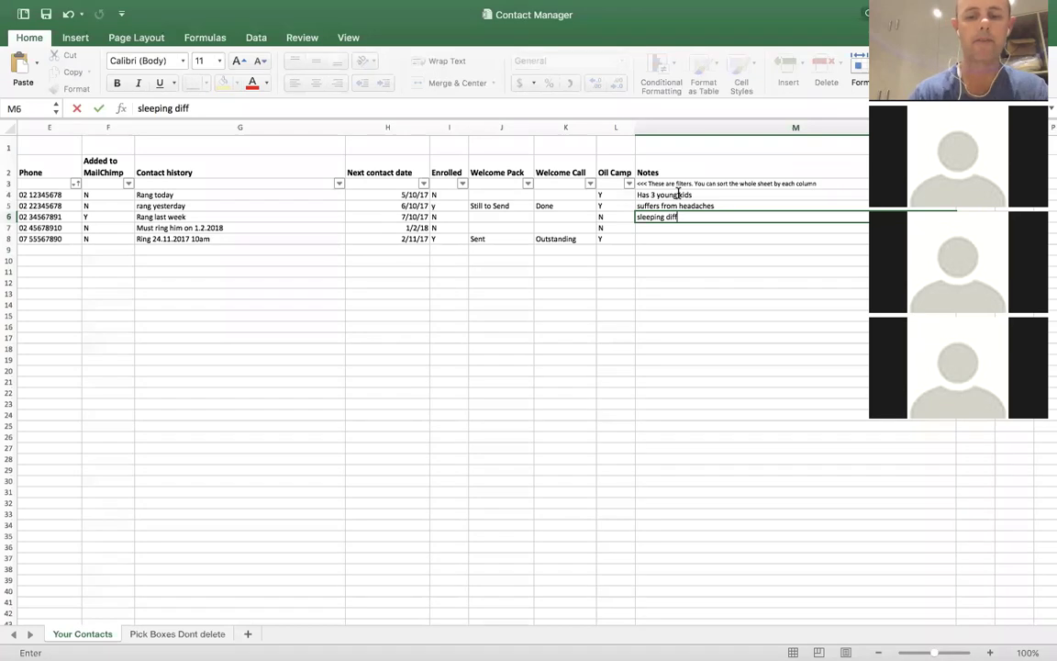
pyautogui.write('icy')
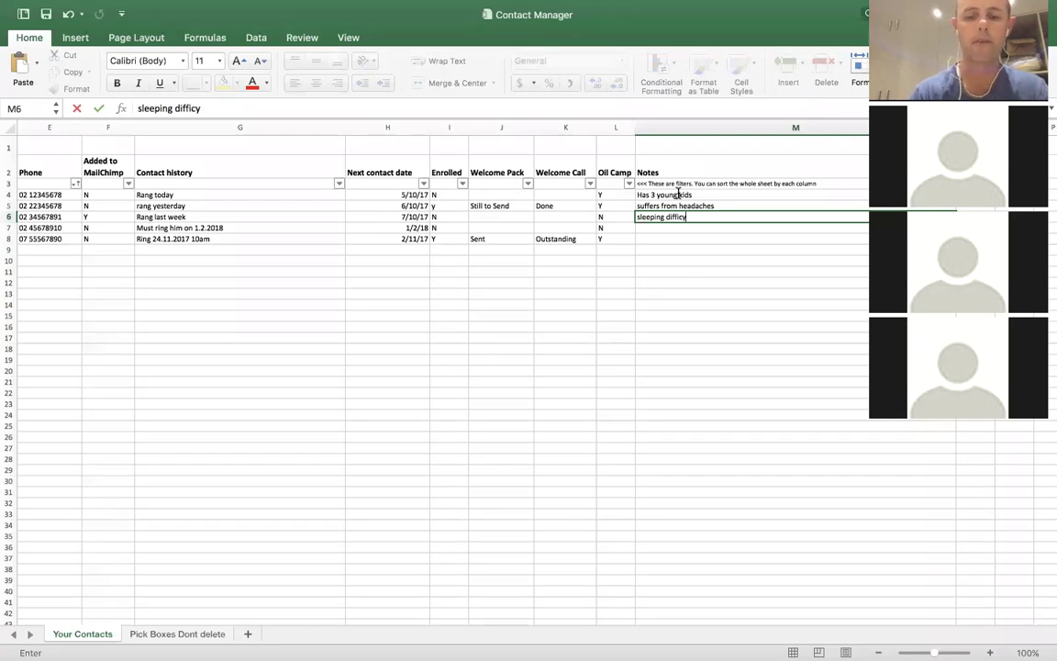
pyautogui.press('BackSpace')
pyautogui.write('ulty')
pyautogui.press('Return')
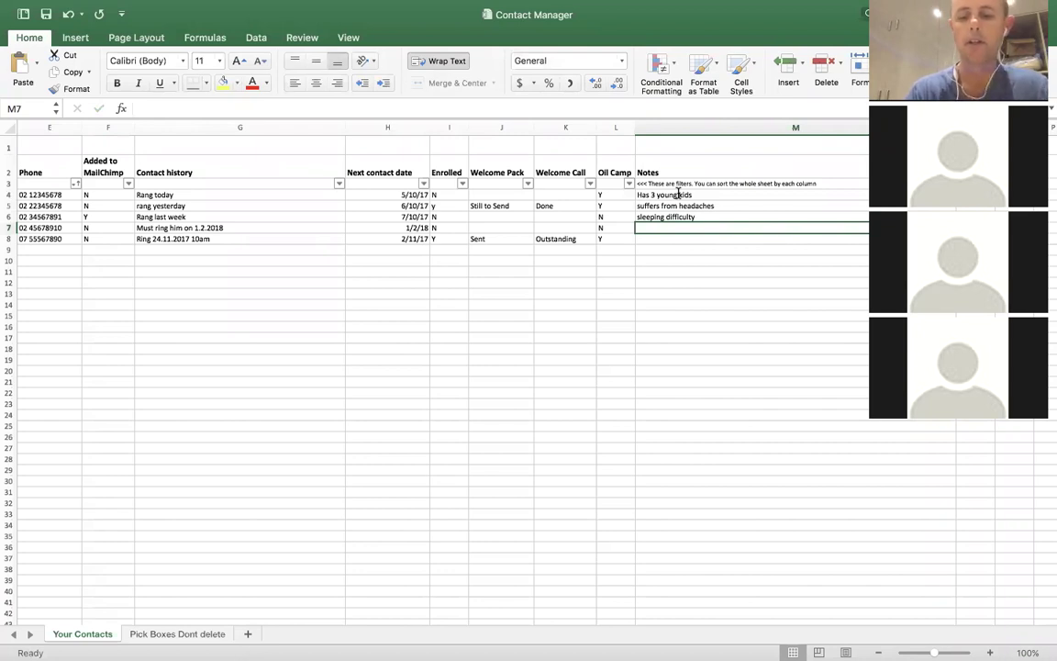
pyautogui.write('Loves')
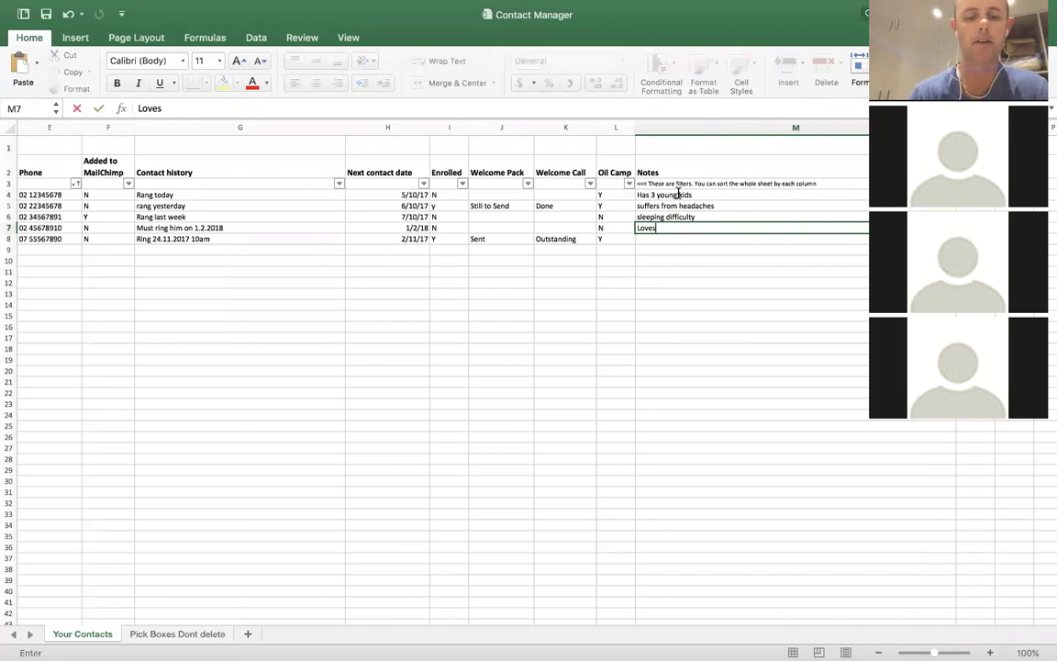
pyautogui.write(' Lavend')
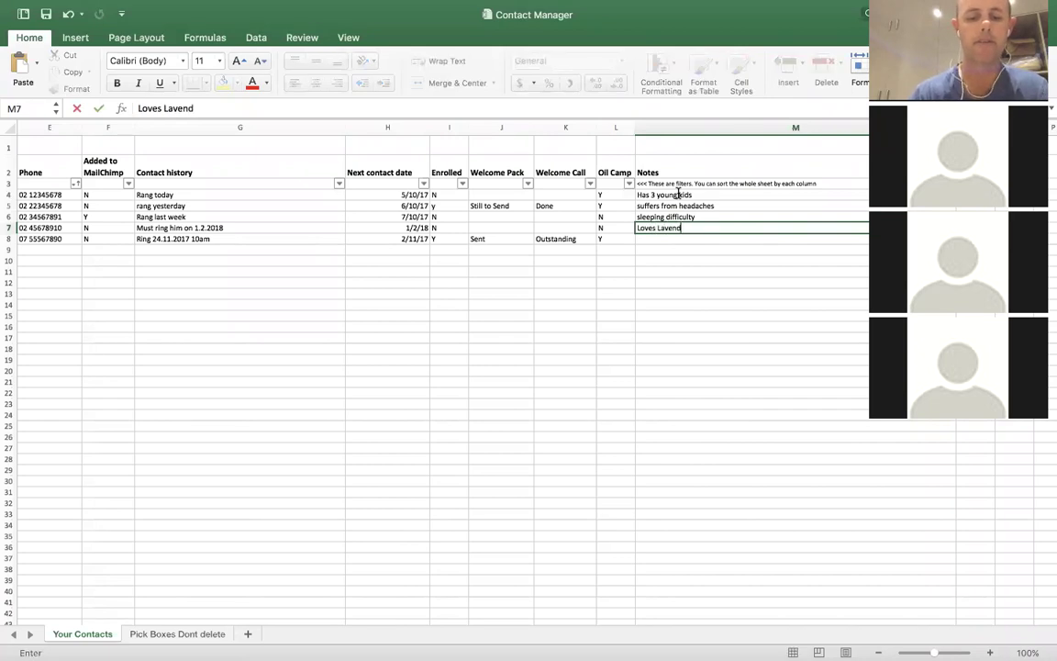
pyautogui.write('ar')
pyautogui.press('Return')
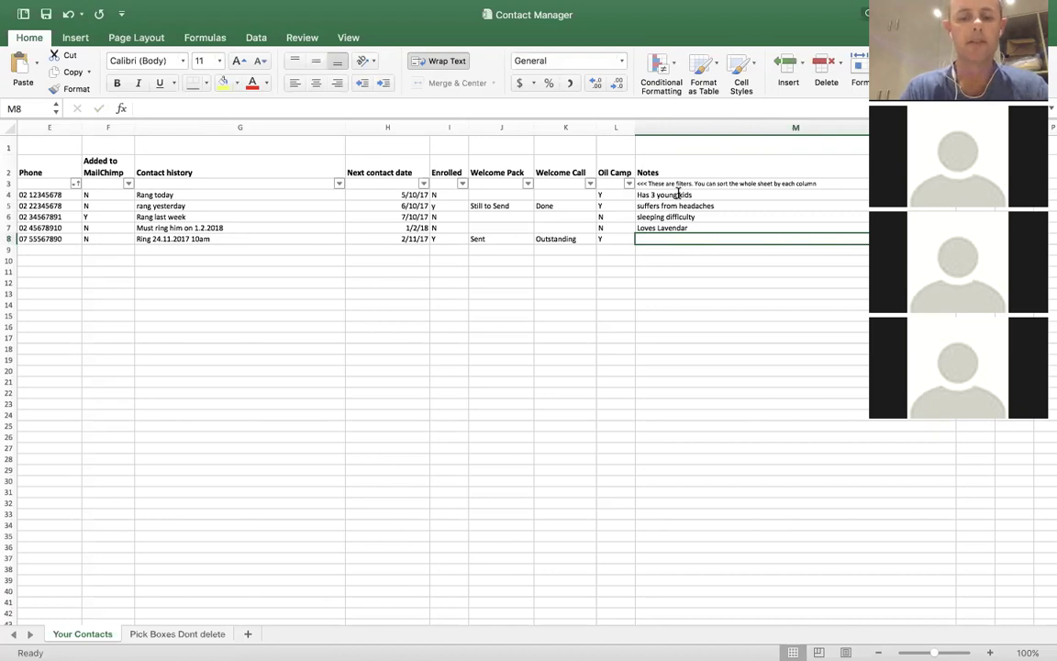
pyautogui.write('Has a s')
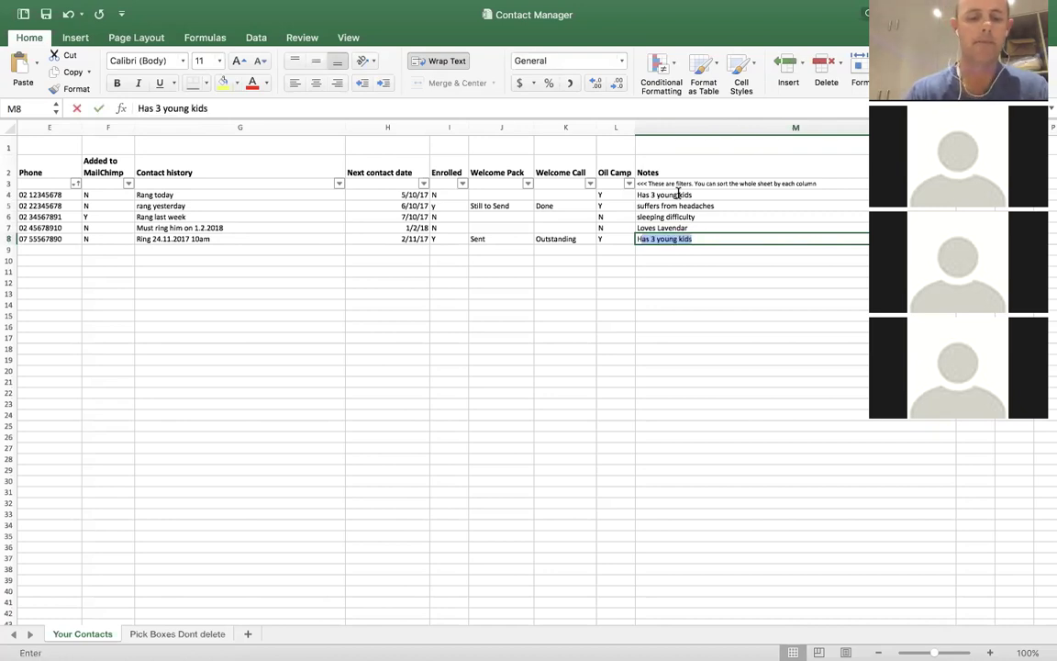
pyautogui.write('ic')
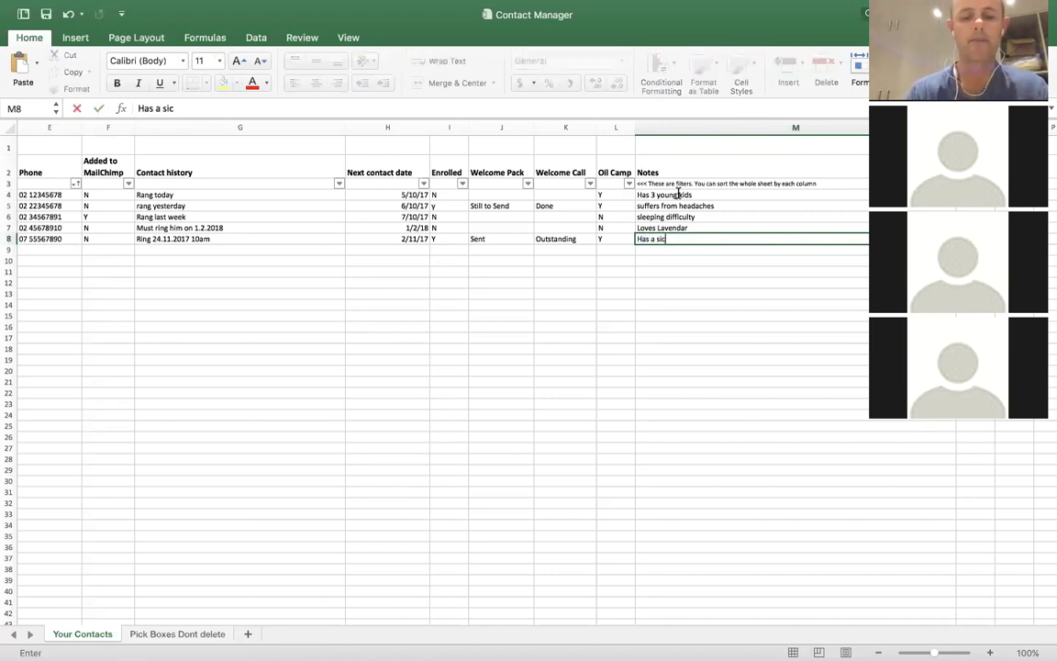
pyautogui.write('k sister')
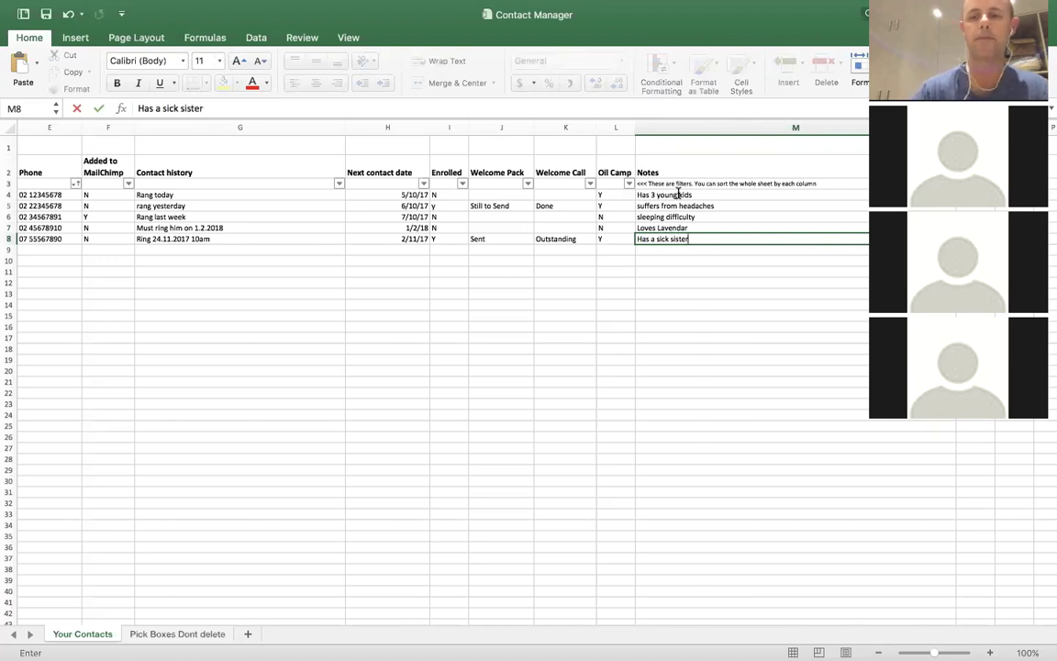
pyautogui.press('Return')
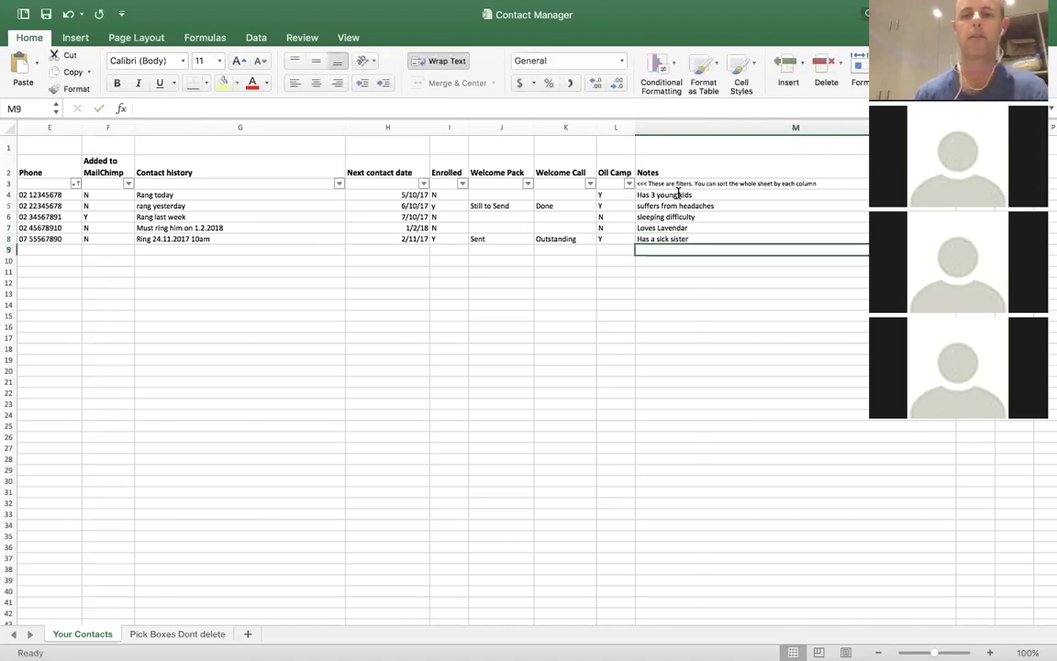
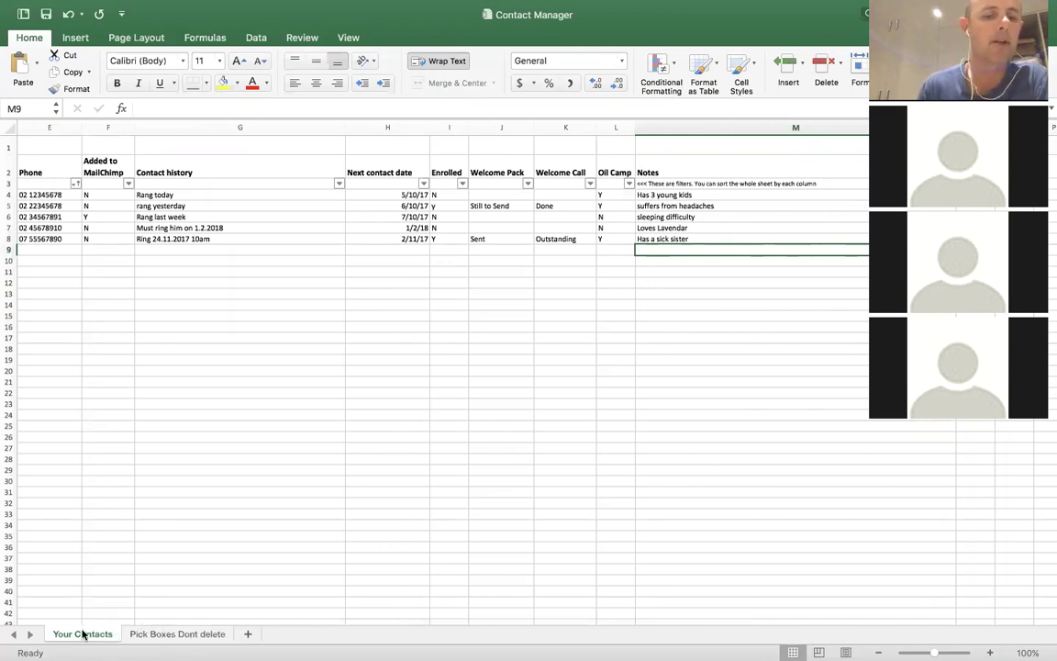
pyautogui.click(165, 634)
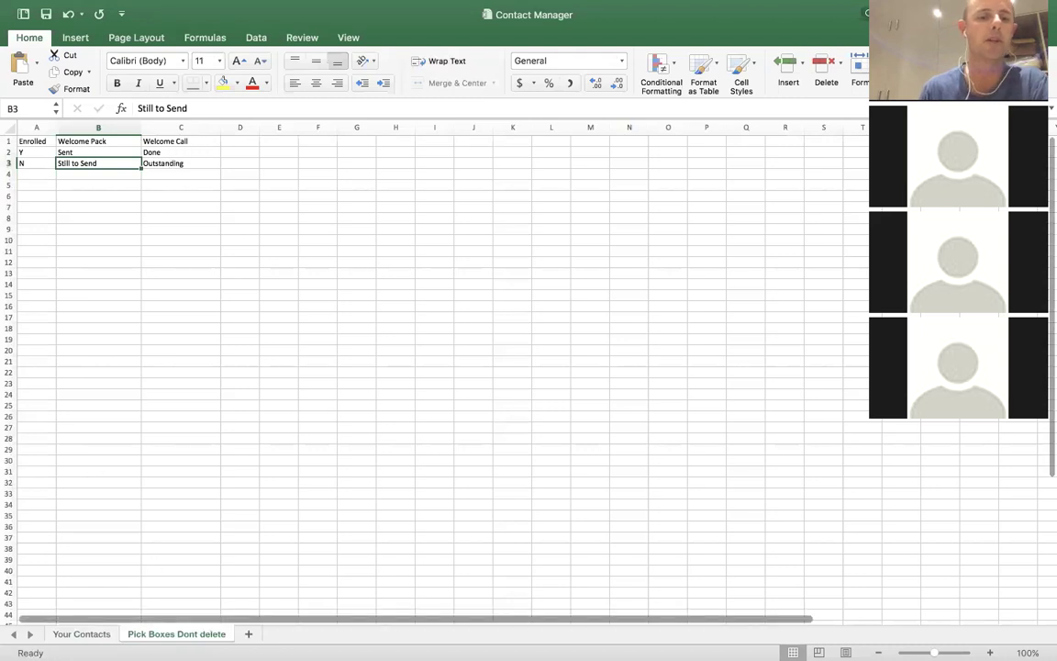
pyautogui.click(81, 634)
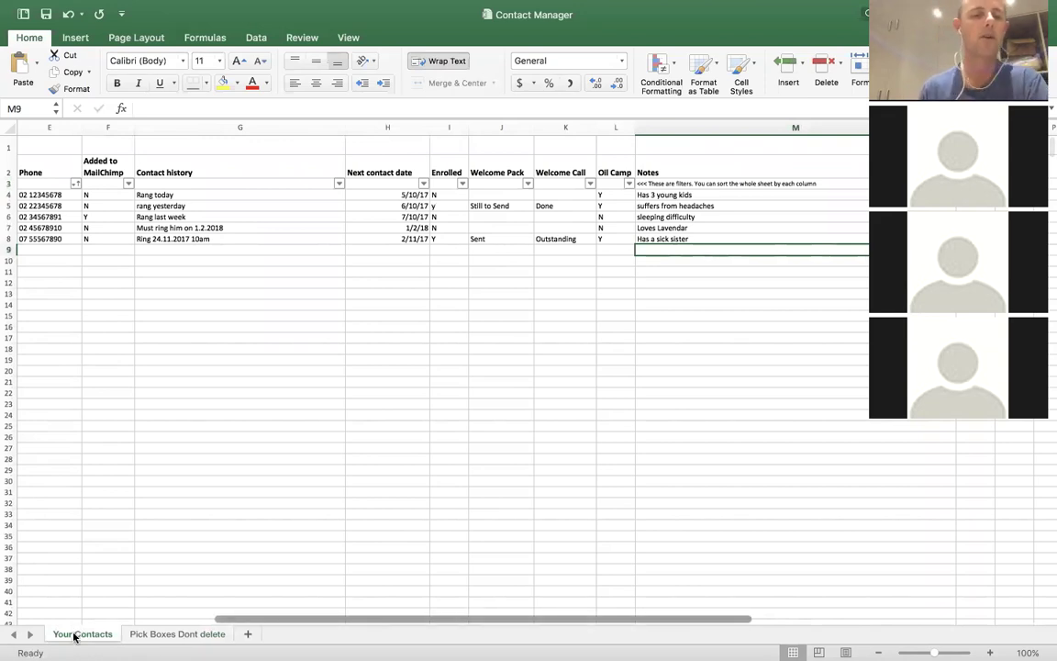
# Scroll the sheet back left so columns A–D, Contact Ref. Number and Name, show
pyautogui.click(286, 317)
pyautogui.press('Left')
pyautogui.press('Left')
pyautogui.press('Left')
pyautogui.press('Left')
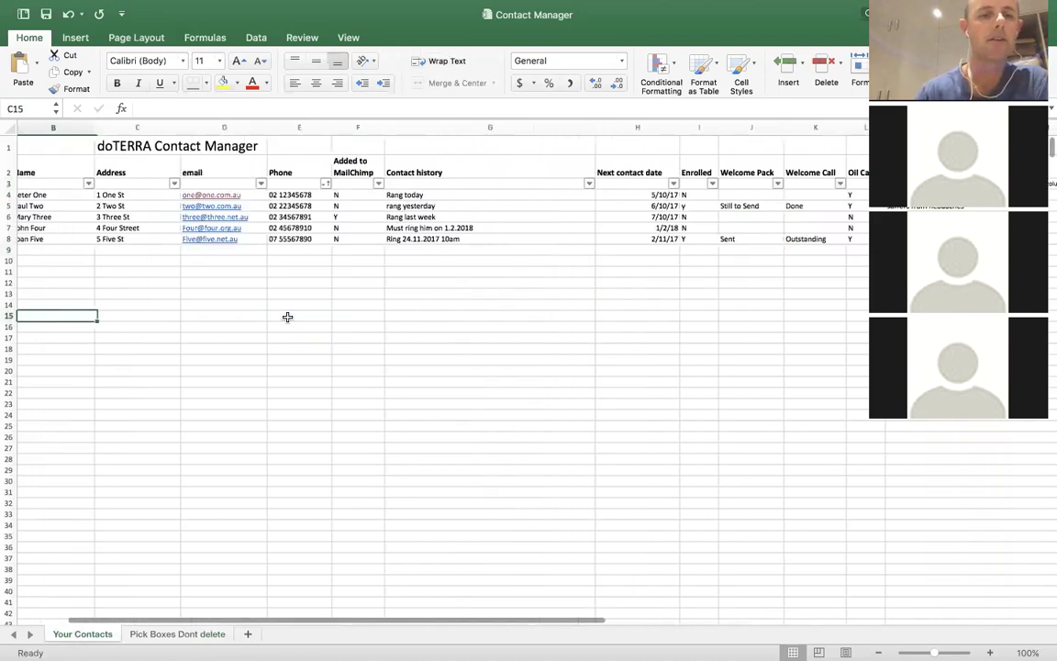
pyautogui.press('Left')
pyautogui.press('Left')
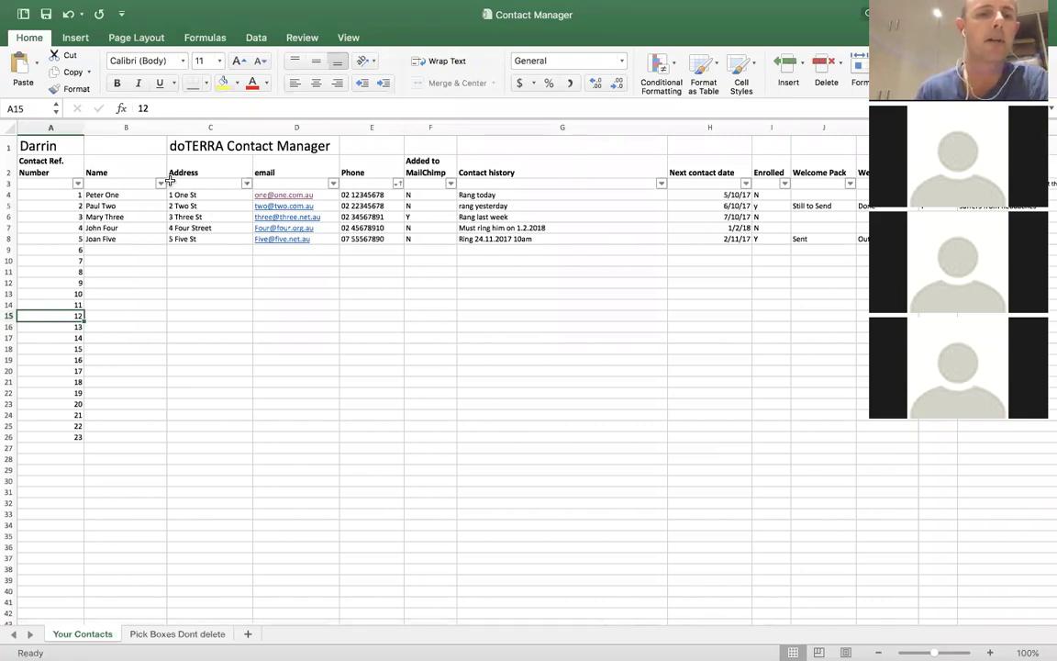
# Apply an Ascending sort from the Next contact date column's filter menu
pyautogui.click(746, 185)
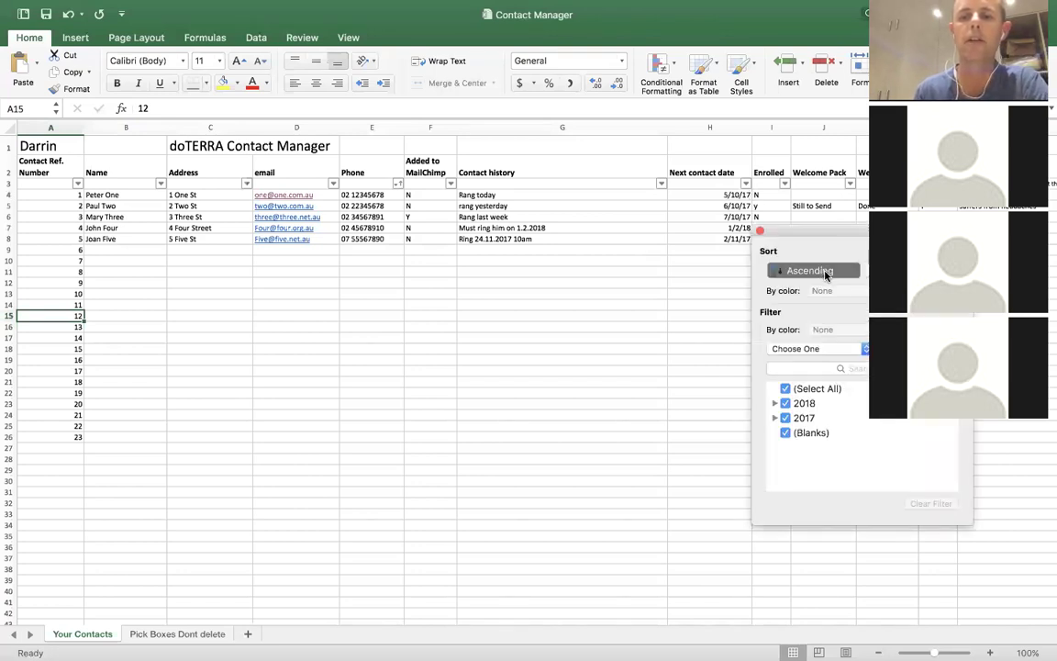
pyautogui.click(825, 272)
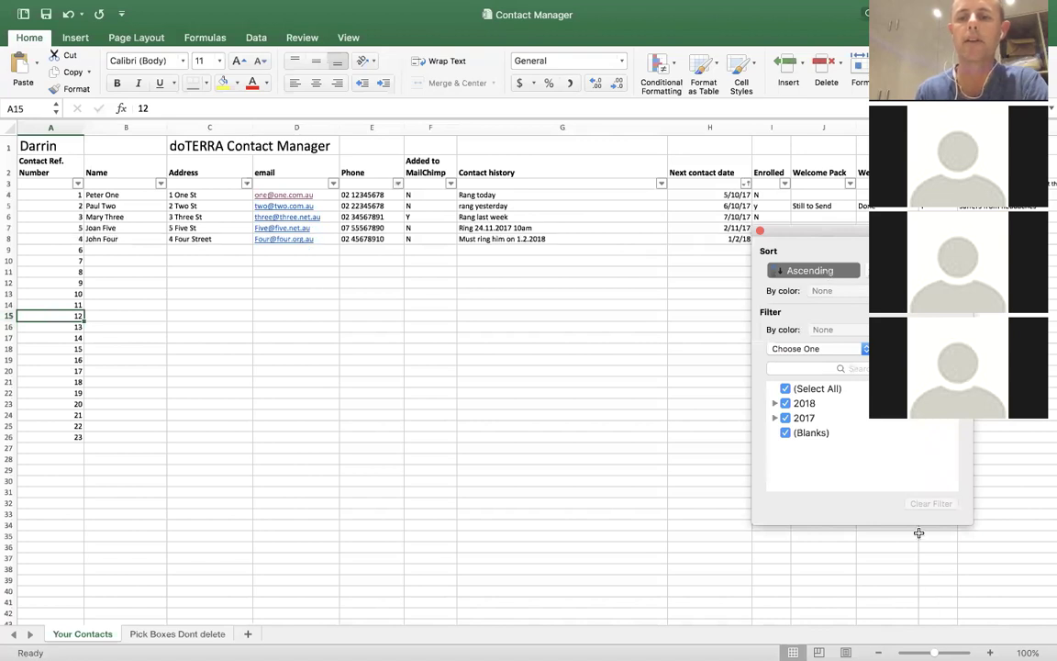
pyautogui.click(684, 208)
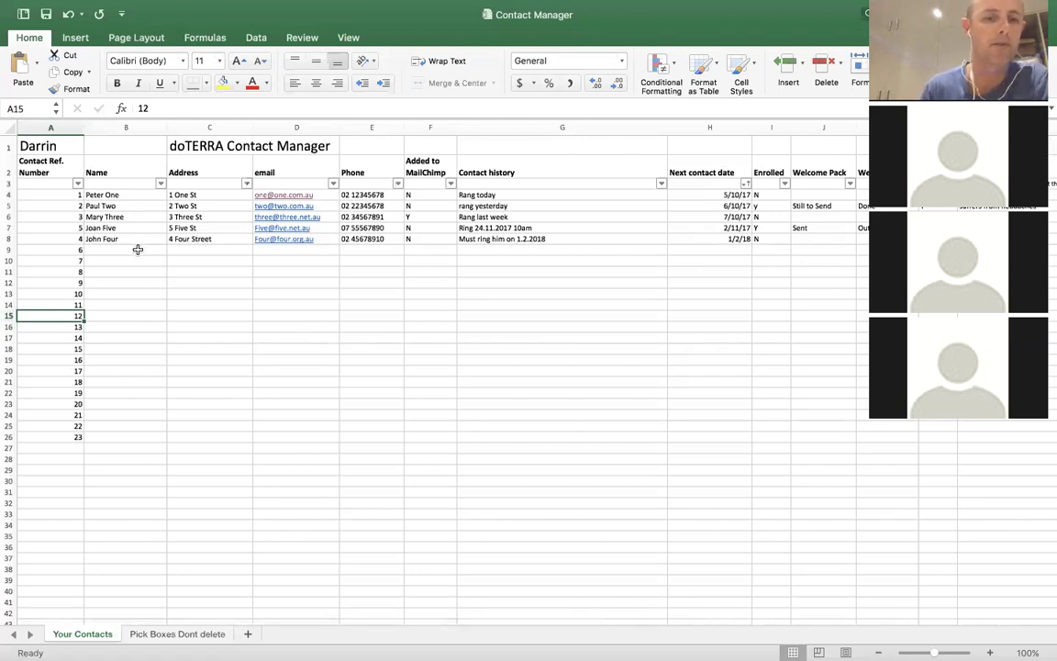
pyautogui.click(161, 184)
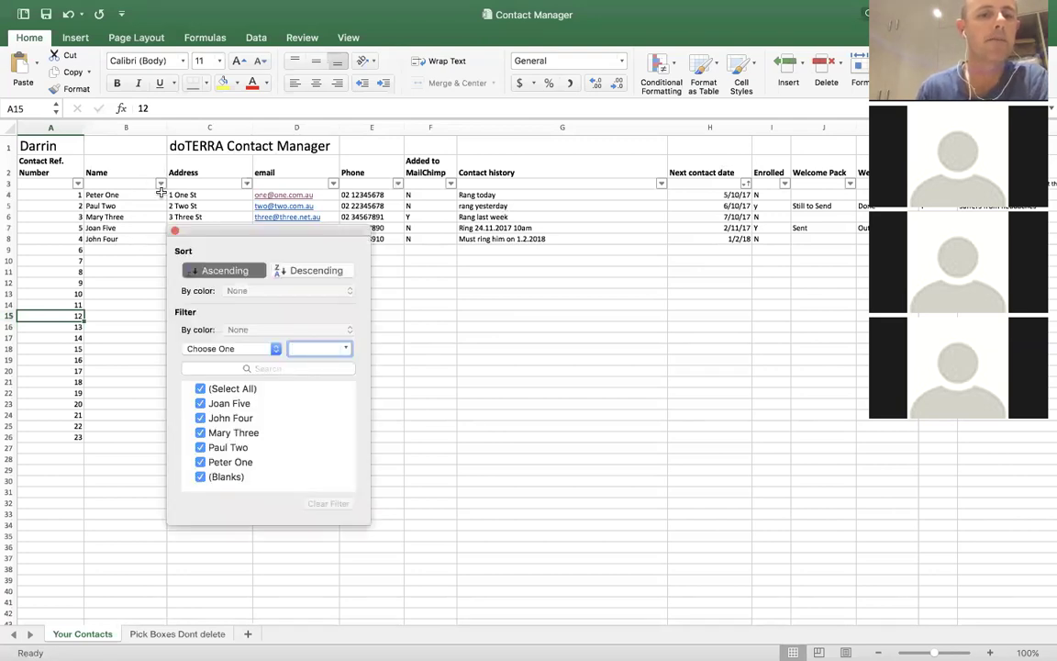
pyautogui.click(201, 389)
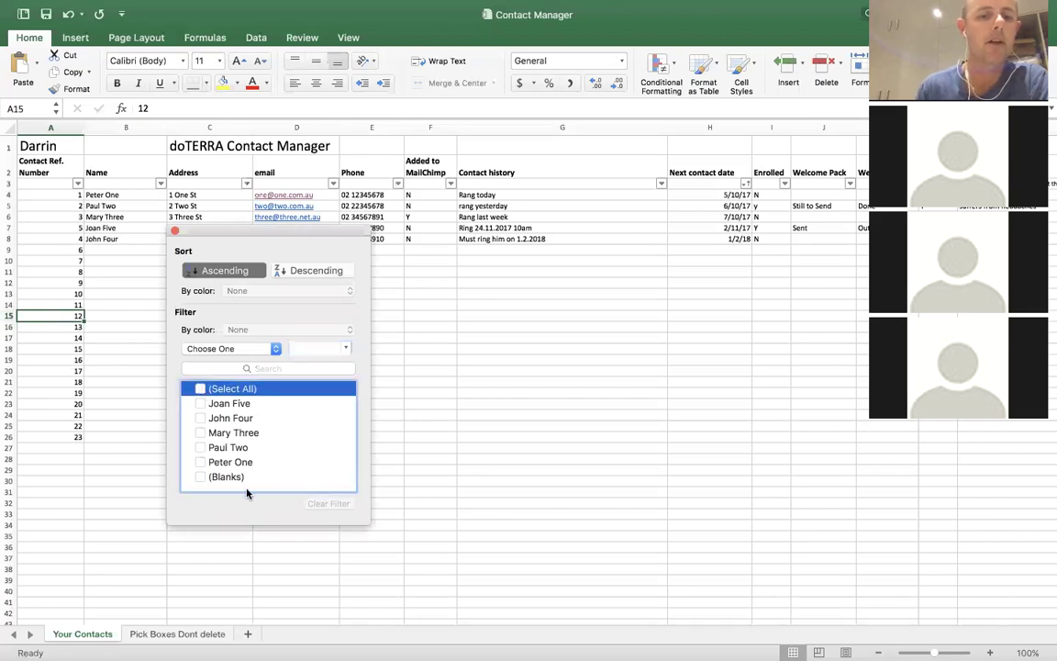
pyautogui.click(200, 404)
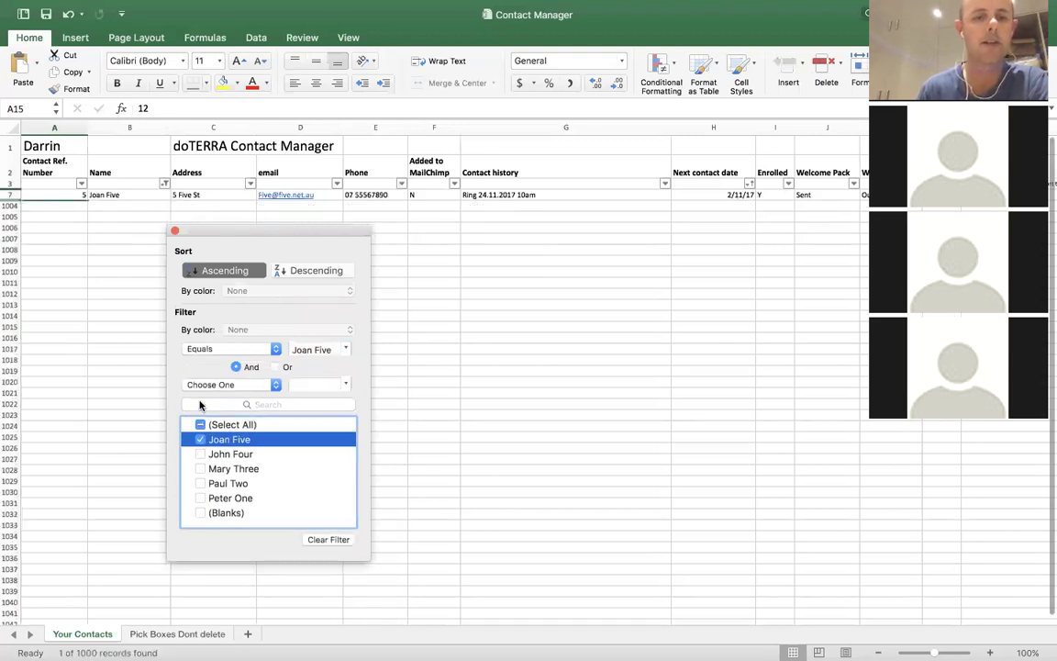
pyautogui.click(174, 230)
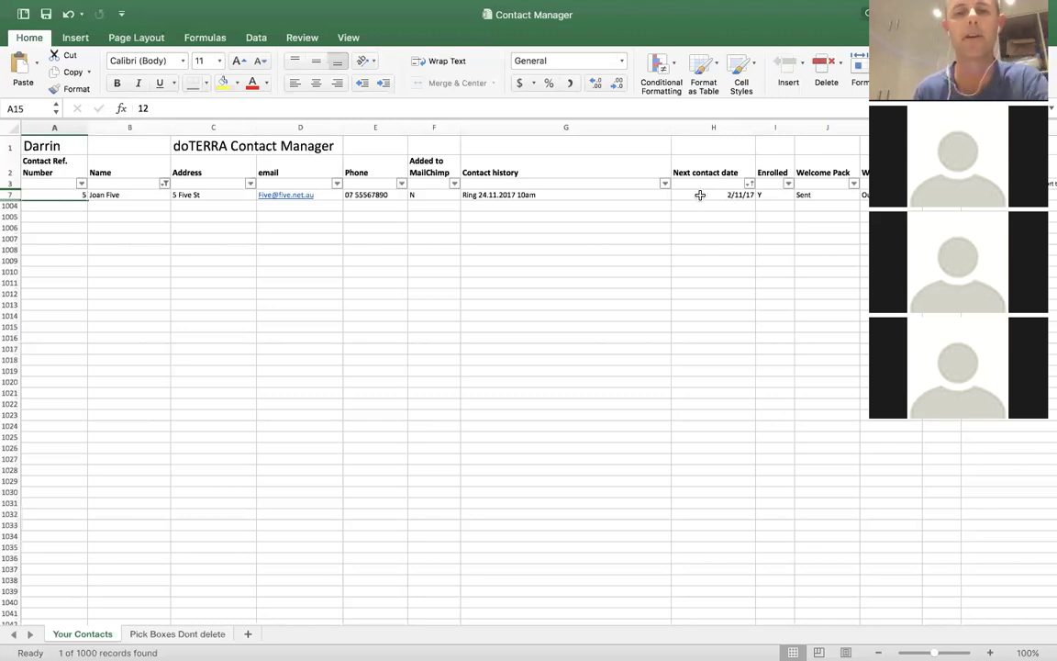
pyautogui.click(165, 185)
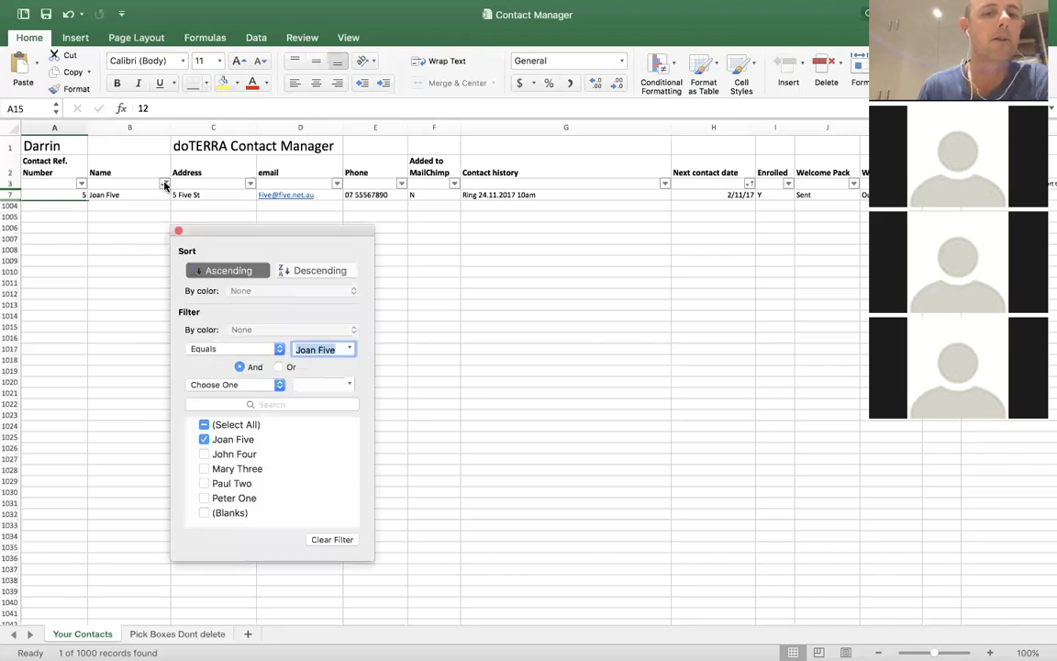
pyautogui.click(205, 425)
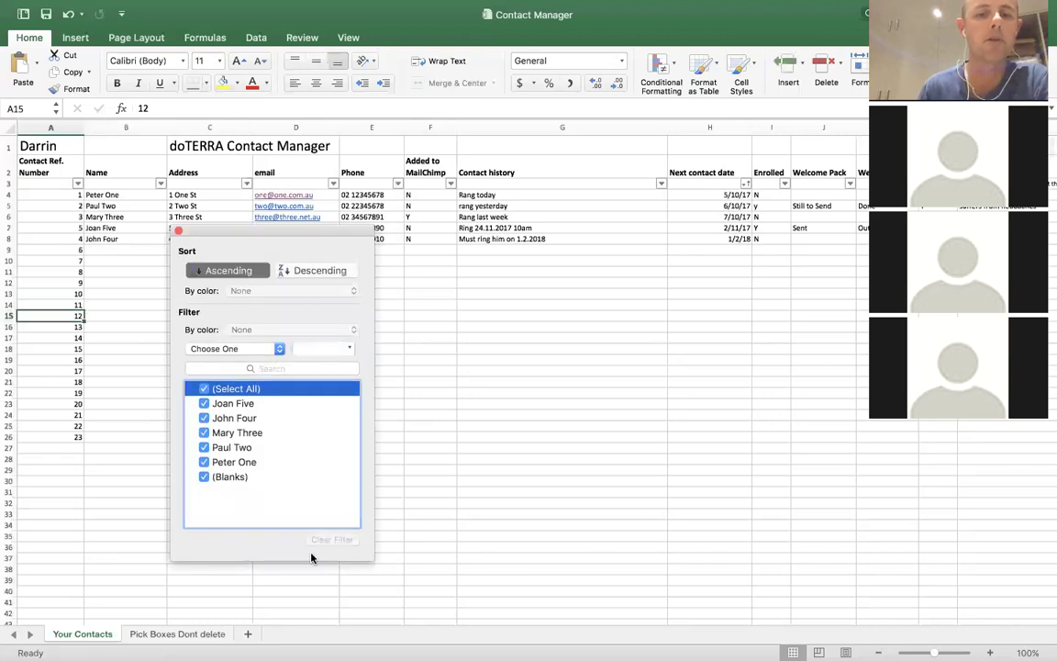
pyautogui.click(161, 208)
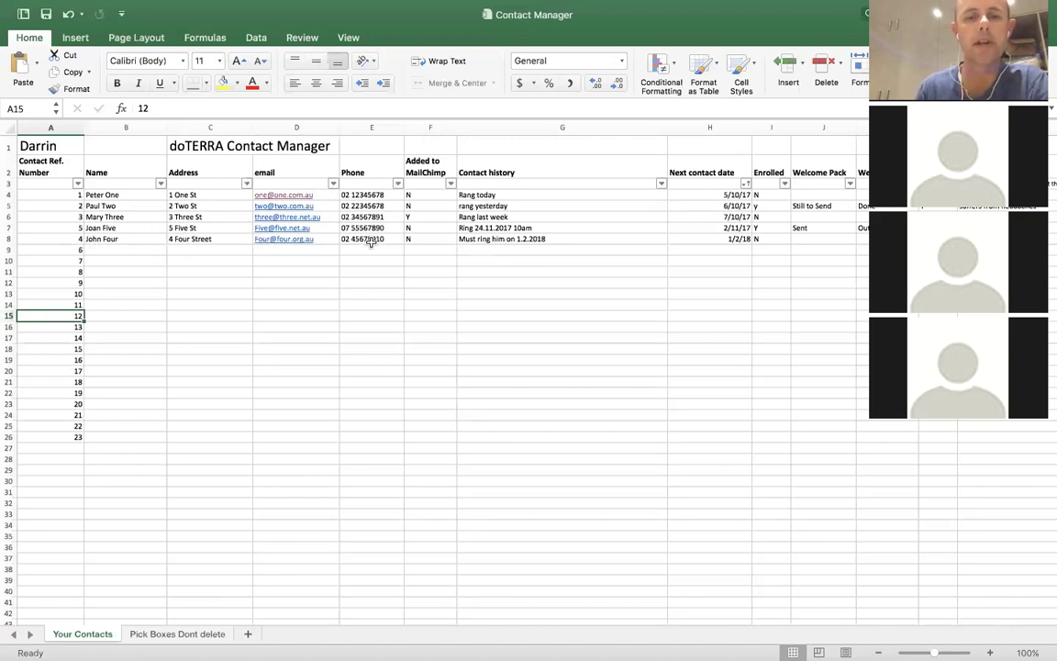
pyautogui.click(450, 183)
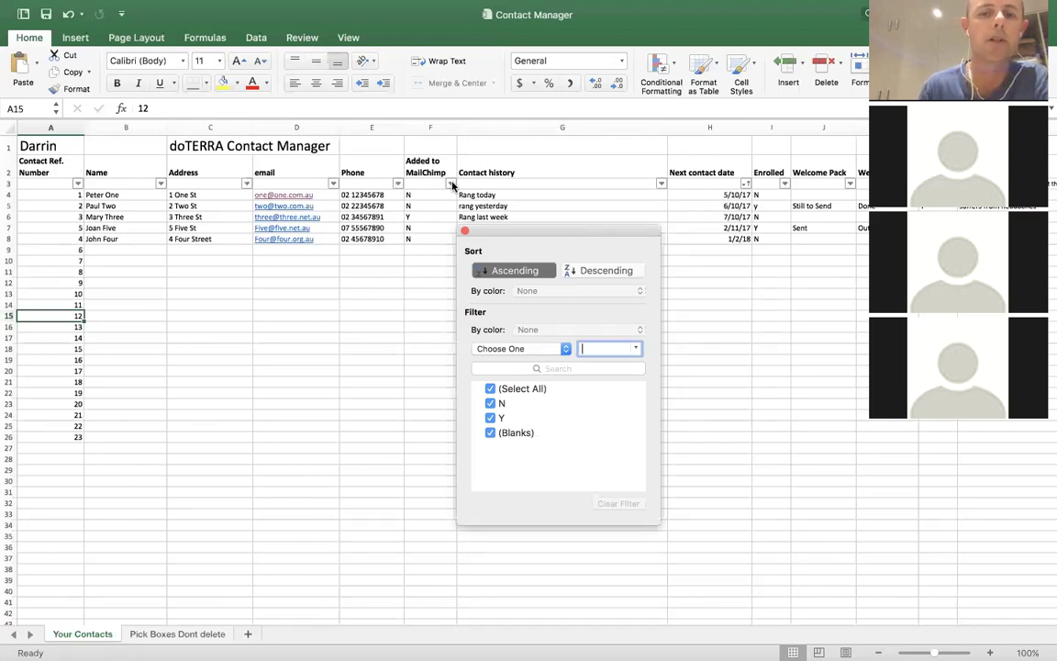
pyautogui.click(490, 390)
pyautogui.click(490, 390)
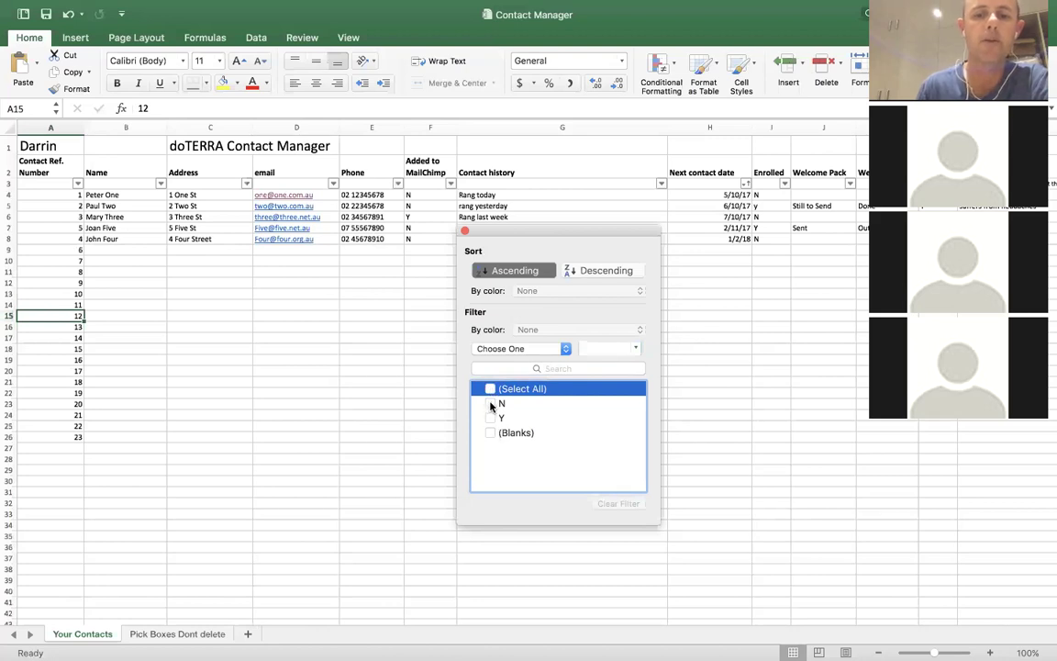
pyautogui.click(490, 404)
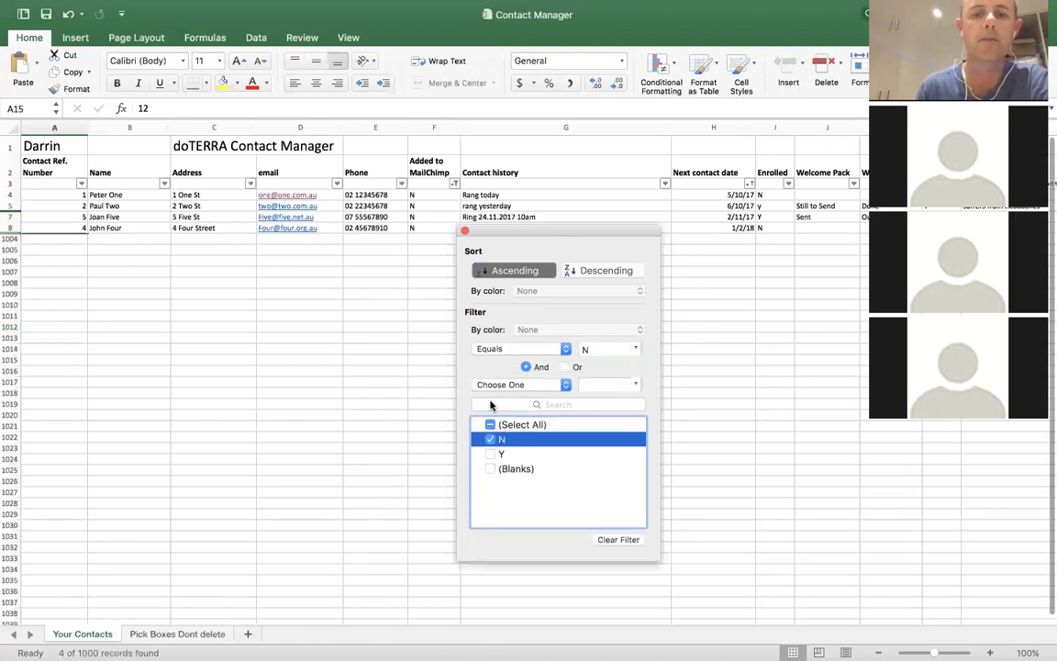
pyautogui.click(465, 231)
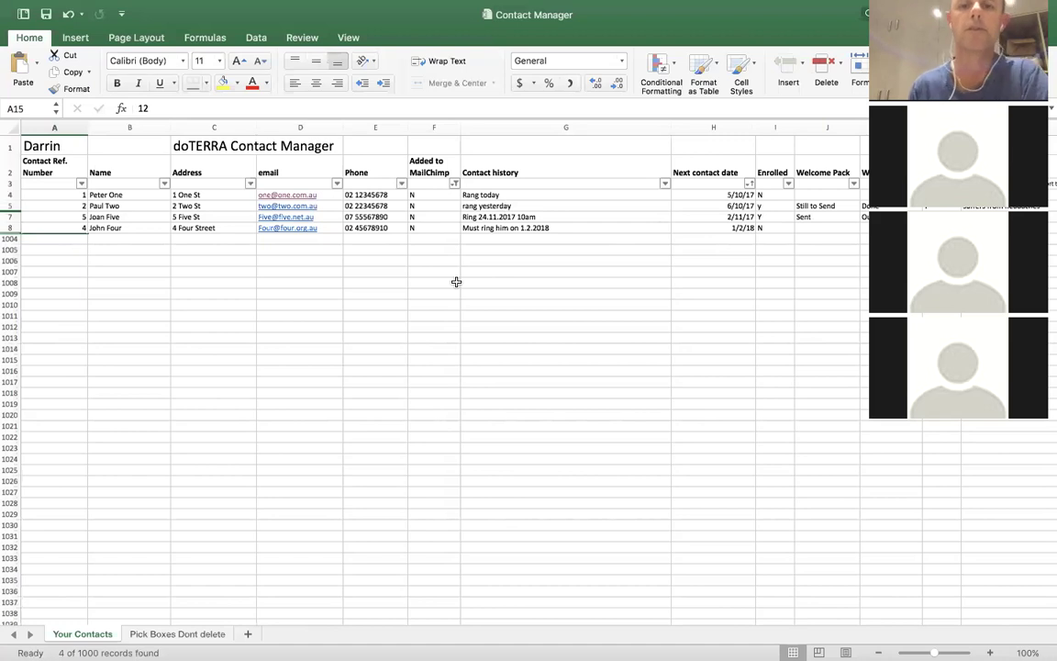
pyautogui.click(455, 185)
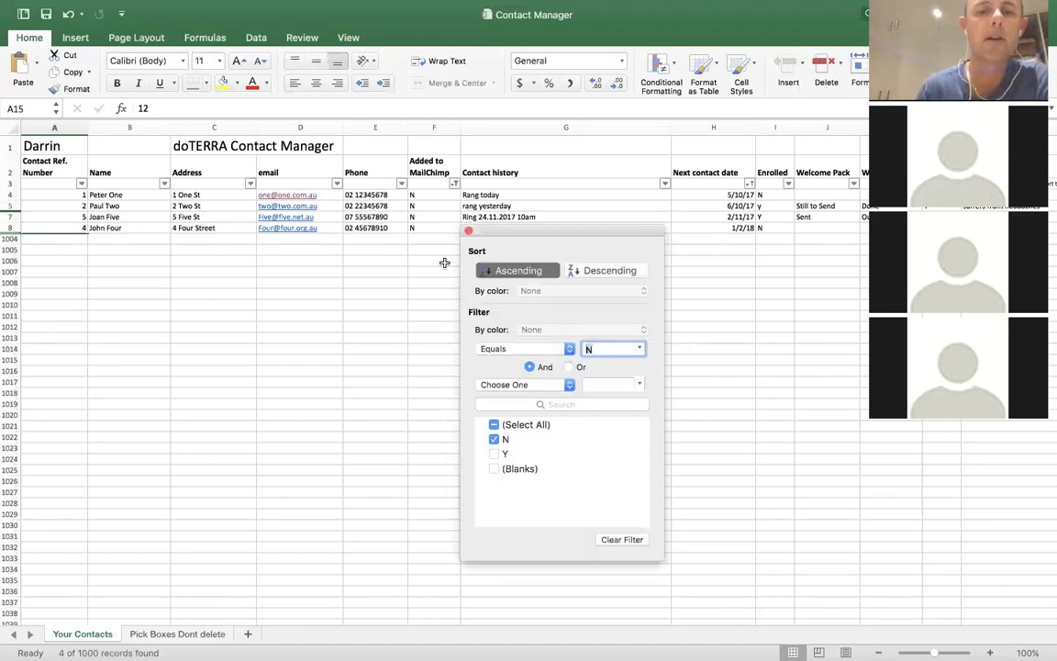
pyautogui.click(496, 425)
pyautogui.click(495, 427)
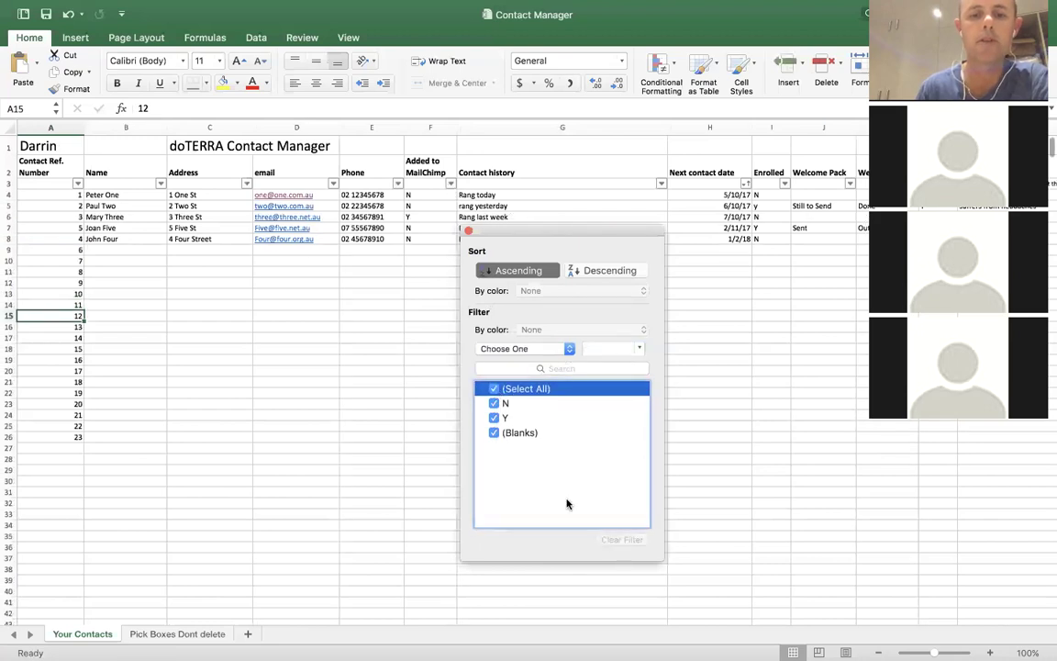
pyautogui.click(468, 233)
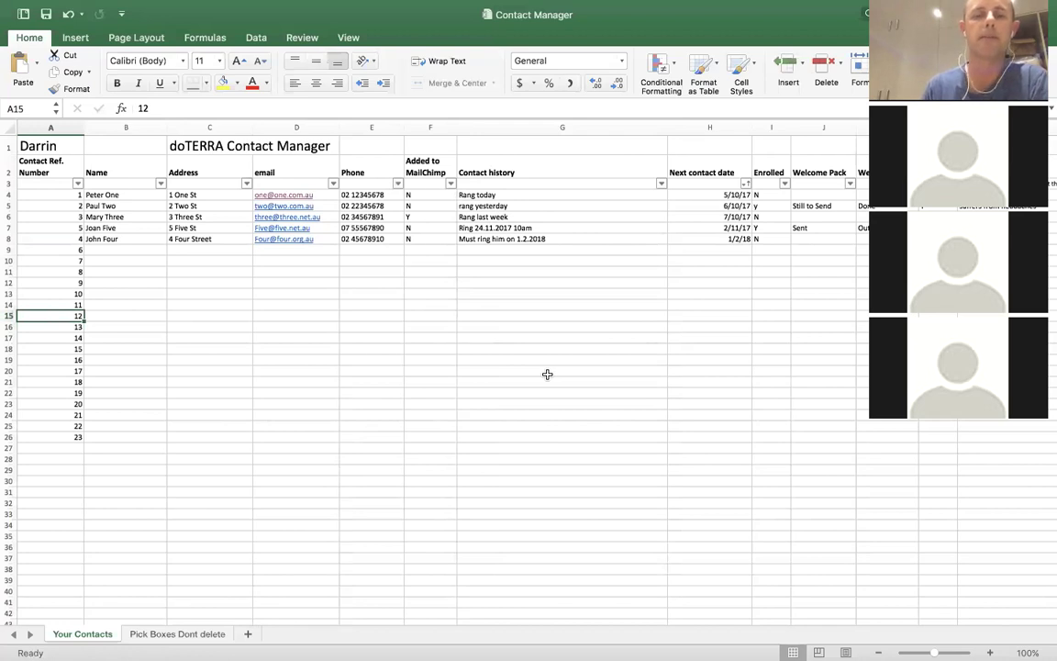
# Change cell G4's contact history from 'Rang today' to 'Rang 31.10.17 no answer'
pyautogui.click(518, 197)
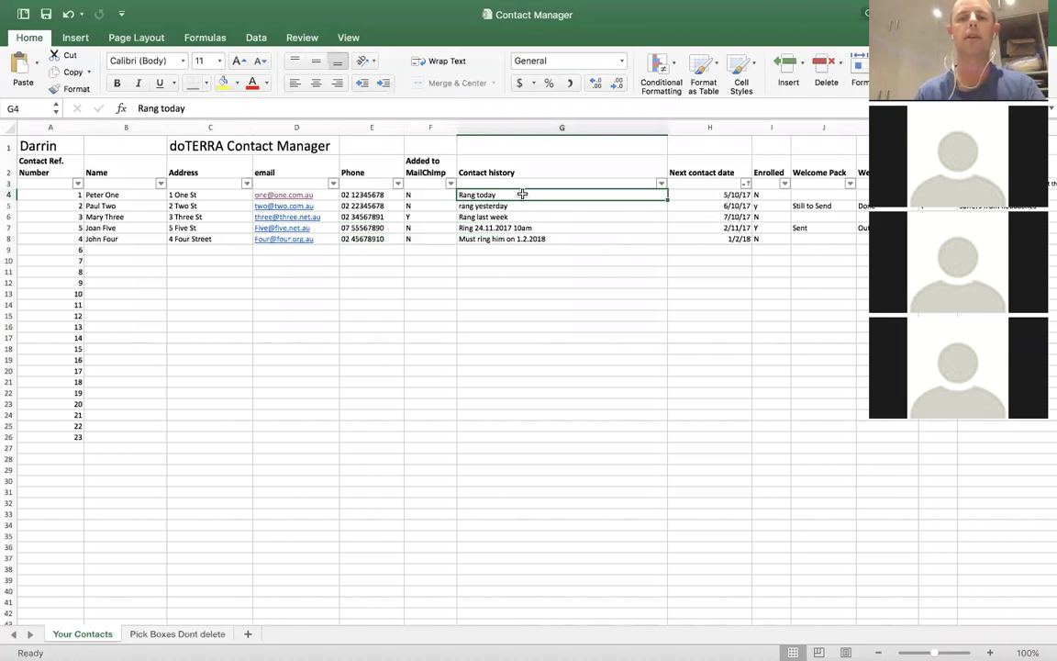
pyautogui.click(227, 108)
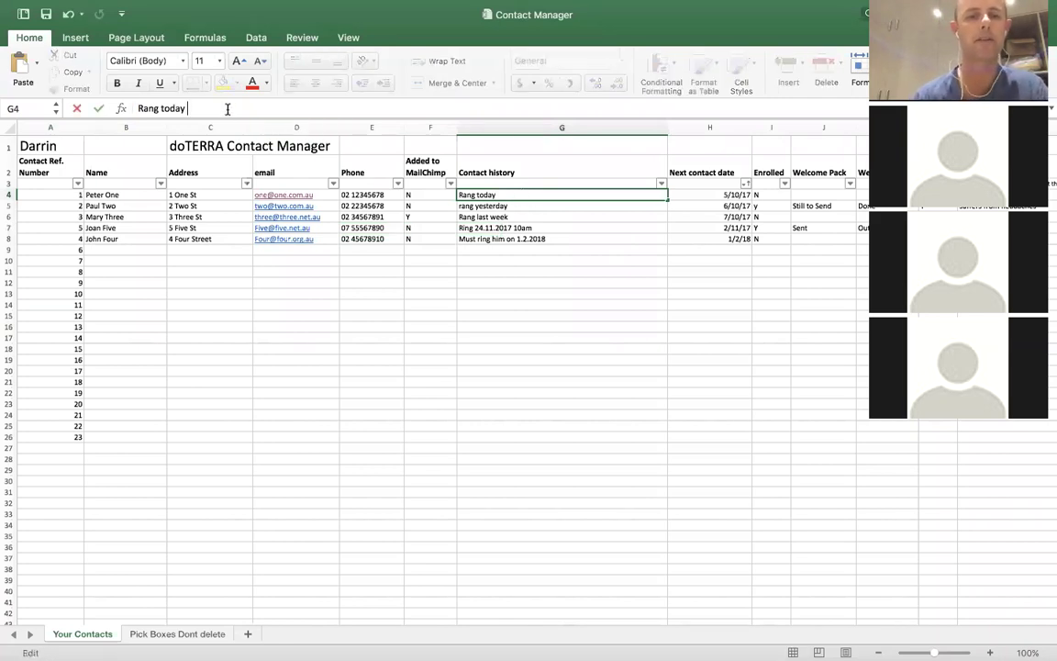
pyautogui.press('BackSpace')
pyautogui.press('BackSpace')
pyautogui.press('BackSpace')
pyautogui.press('BackSpace')
pyautogui.press('BackSpace')
pyautogui.press('BackSpace')
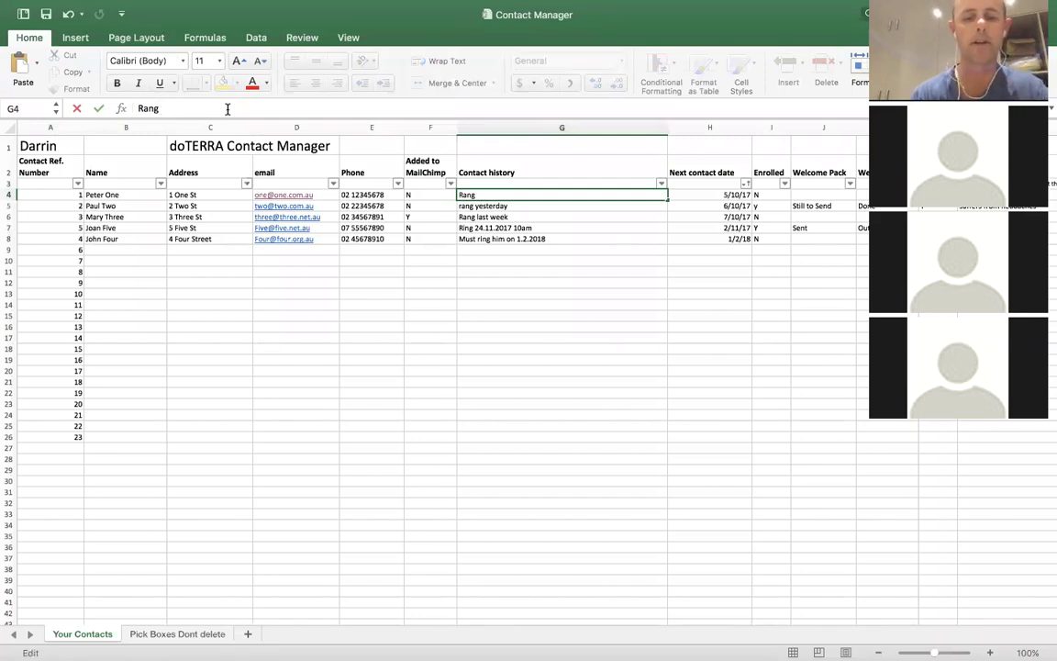
pyautogui.write('31.')
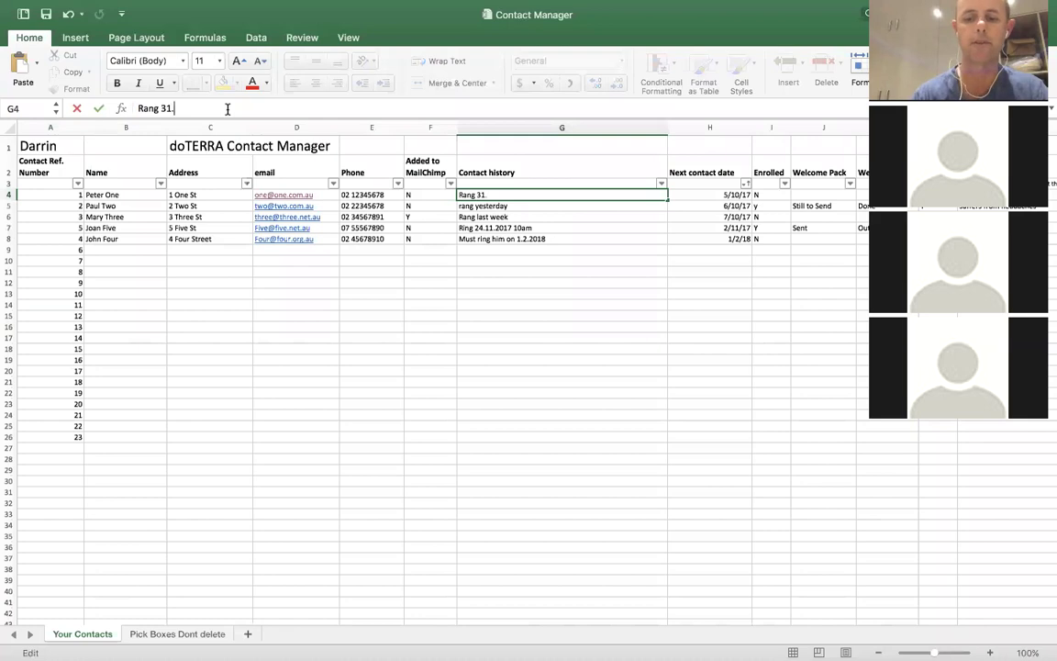
pyautogui.write('10.1')
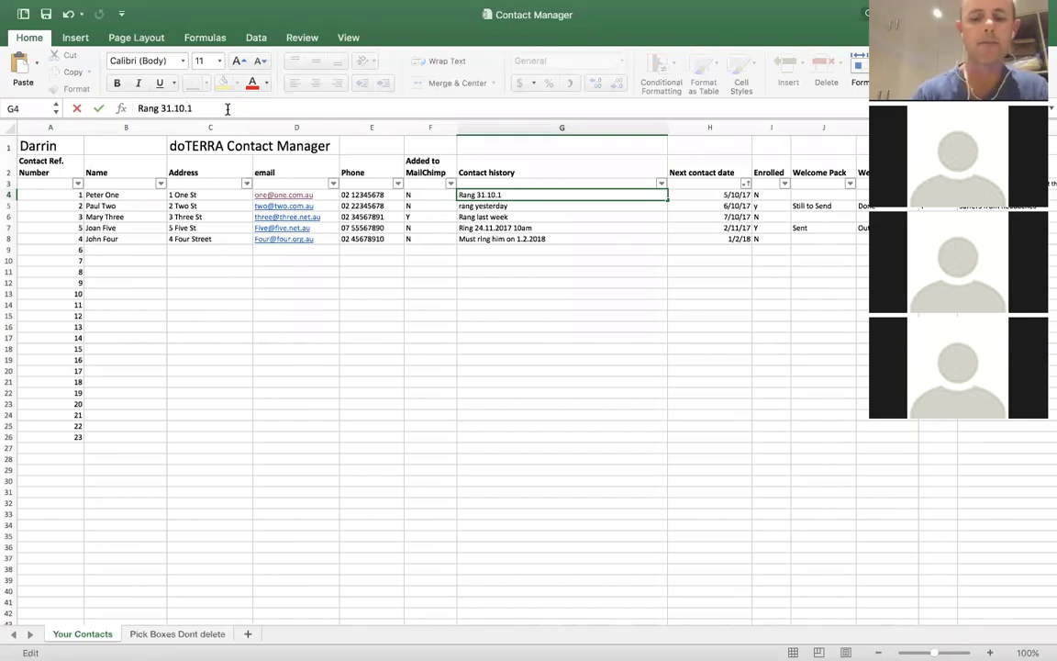
pyautogui.write('7 no')
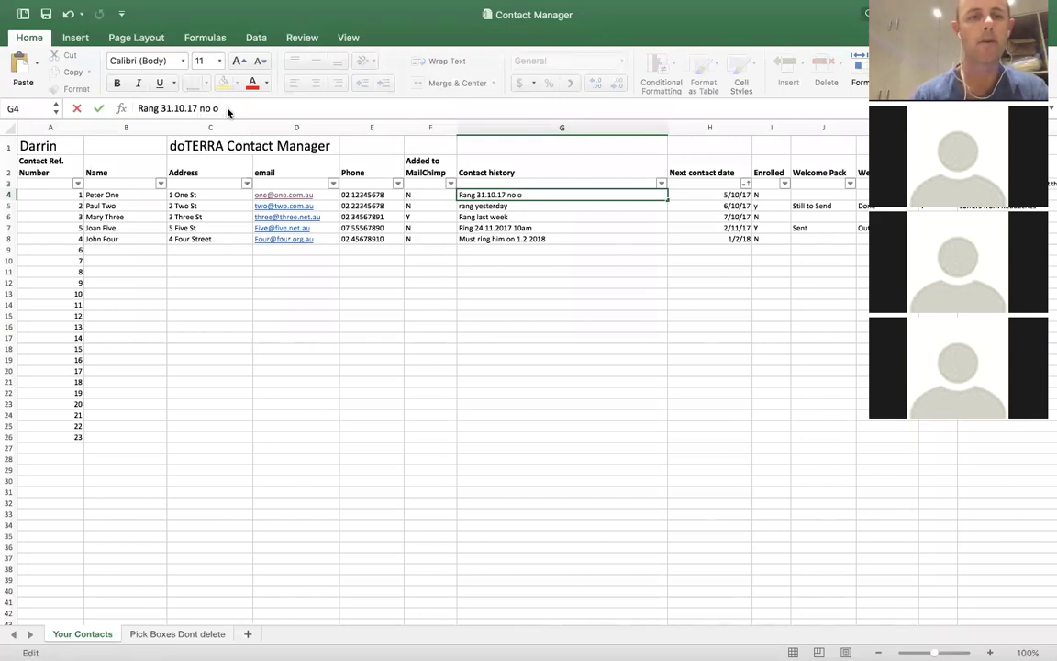
pyautogui.write(' answer')
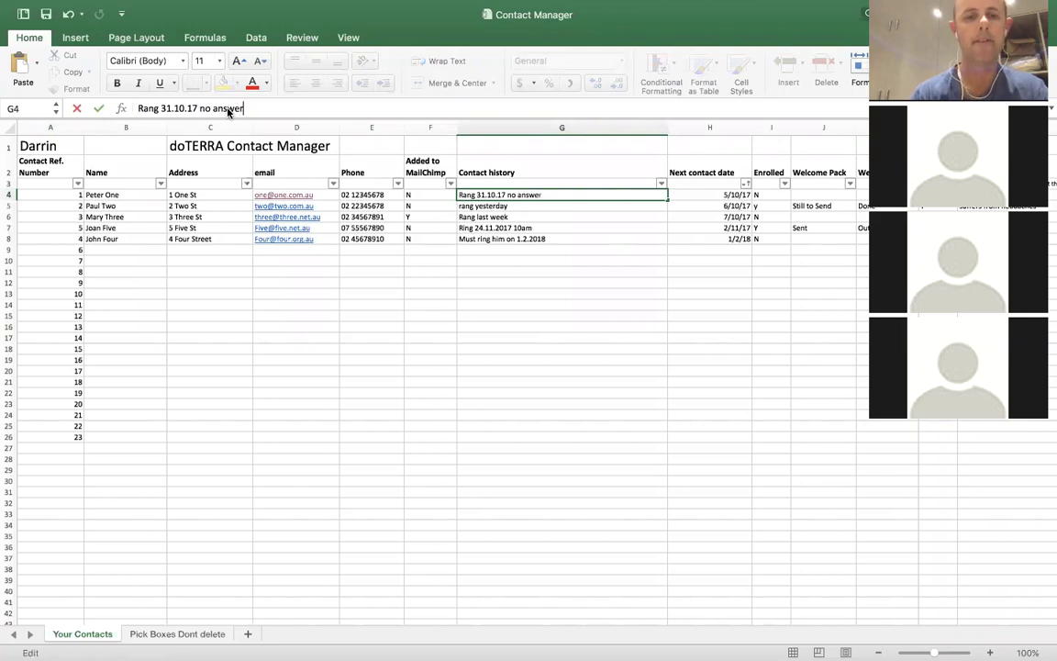
pyautogui.press('Return')
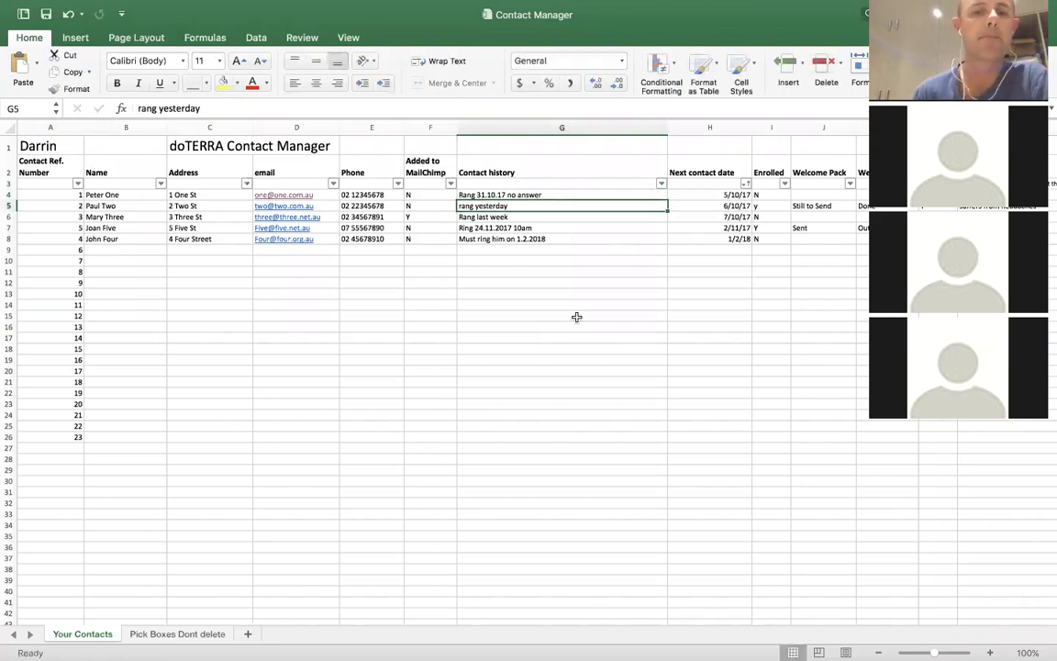
# Check the Contact history filter list, then open the Next contact date filter menu
pyautogui.click(661, 184)
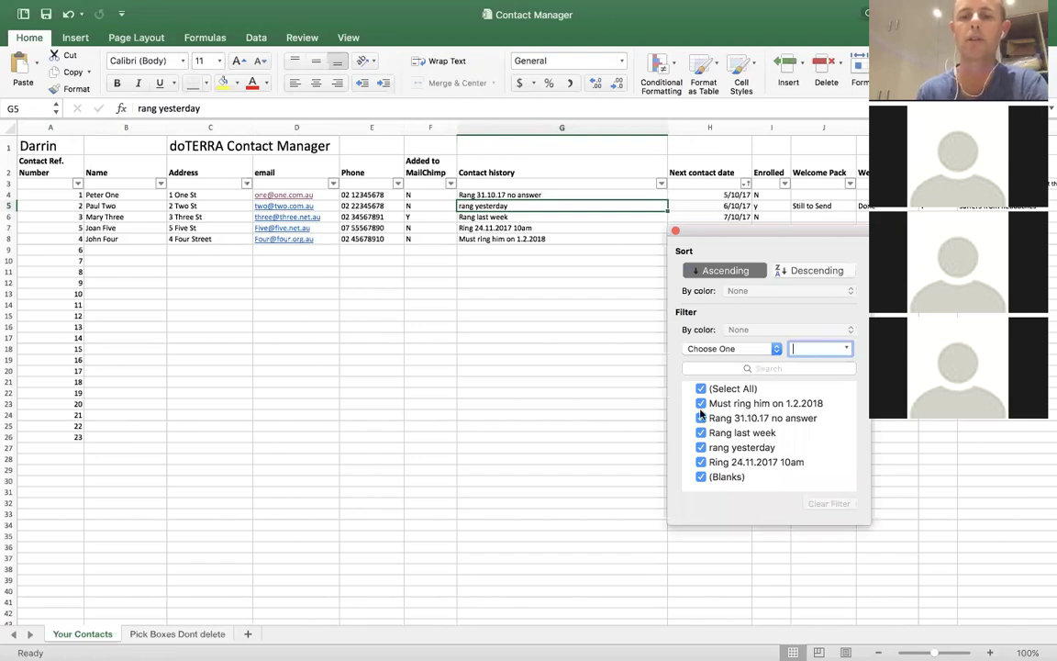
pyautogui.click(676, 231)
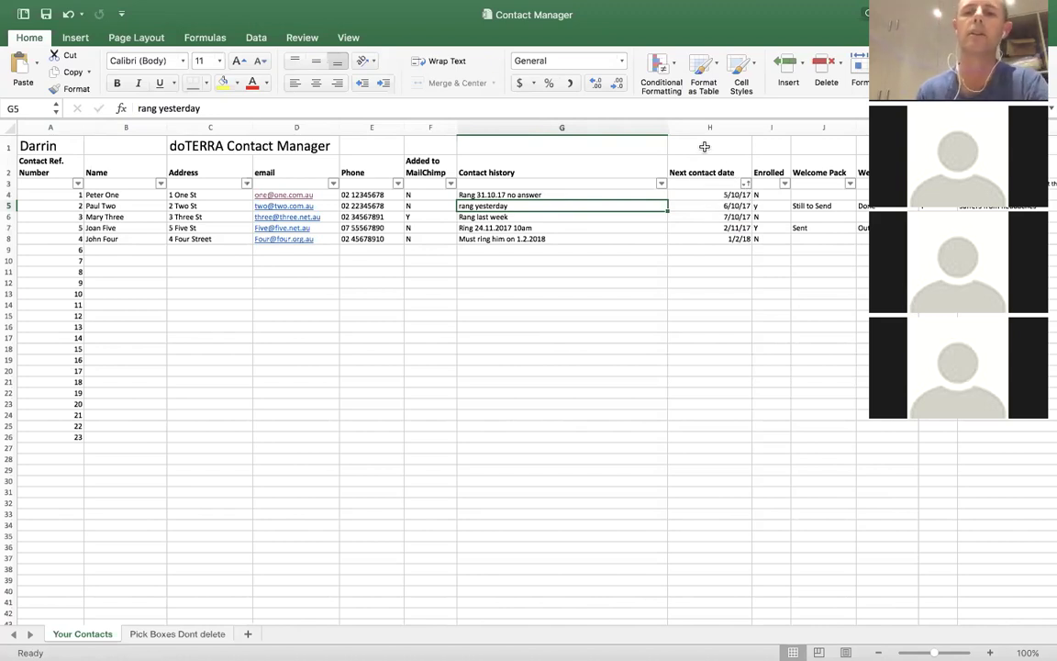
pyautogui.click(746, 185)
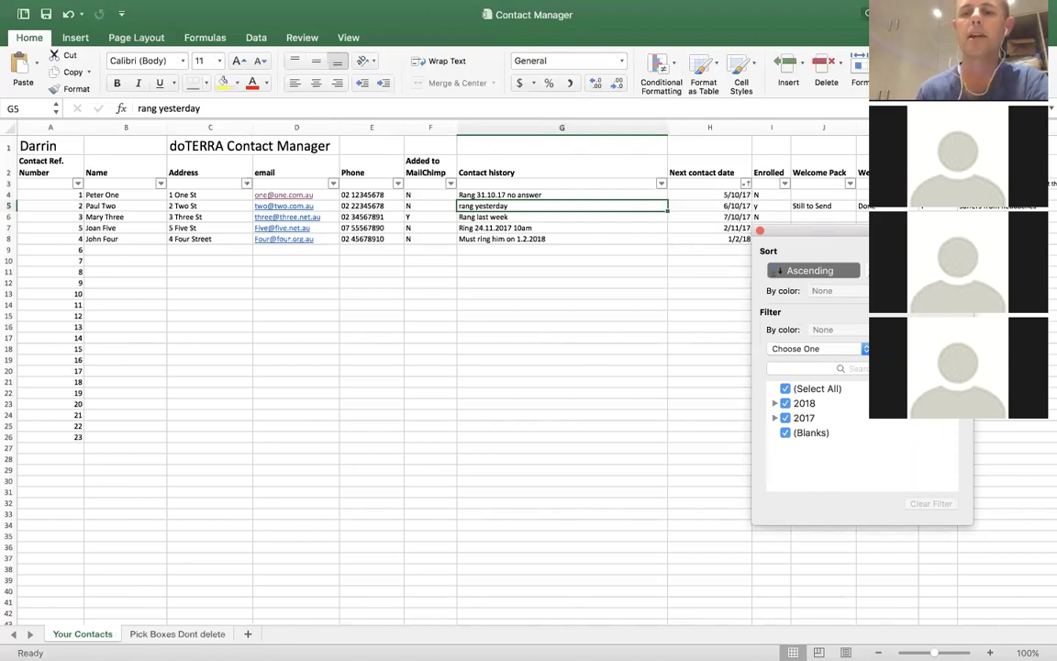
# Sort Next contact date Descending, then back to Ascending (5/10/17 to 1/2/18)
pyautogui.click(908, 270)
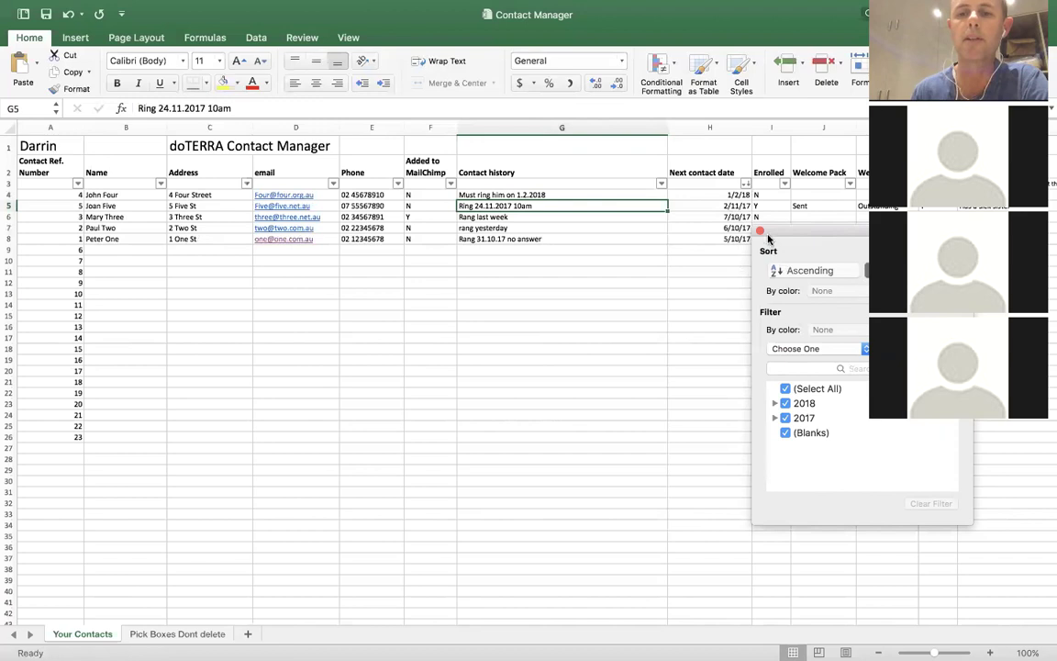
pyautogui.click(688, 213)
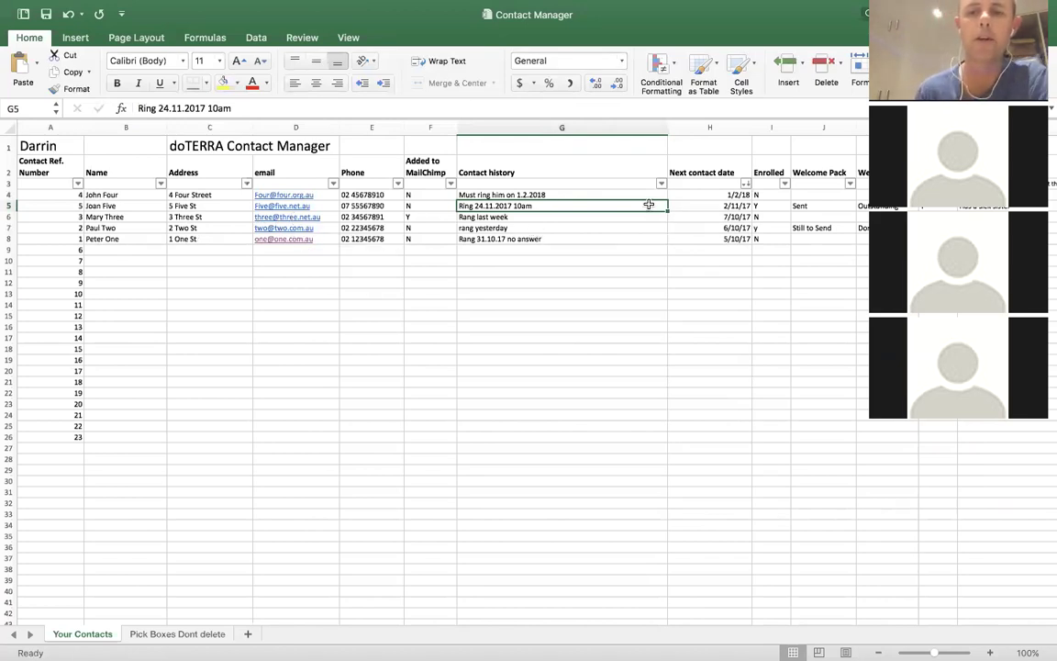
pyautogui.click(746, 184)
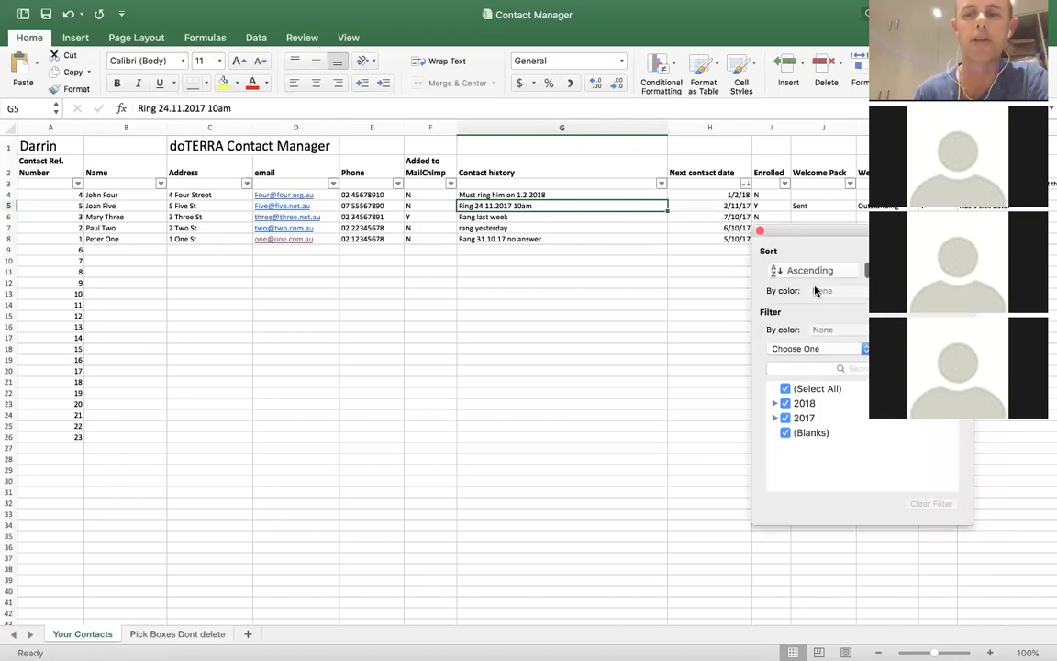
pyautogui.click(819, 271)
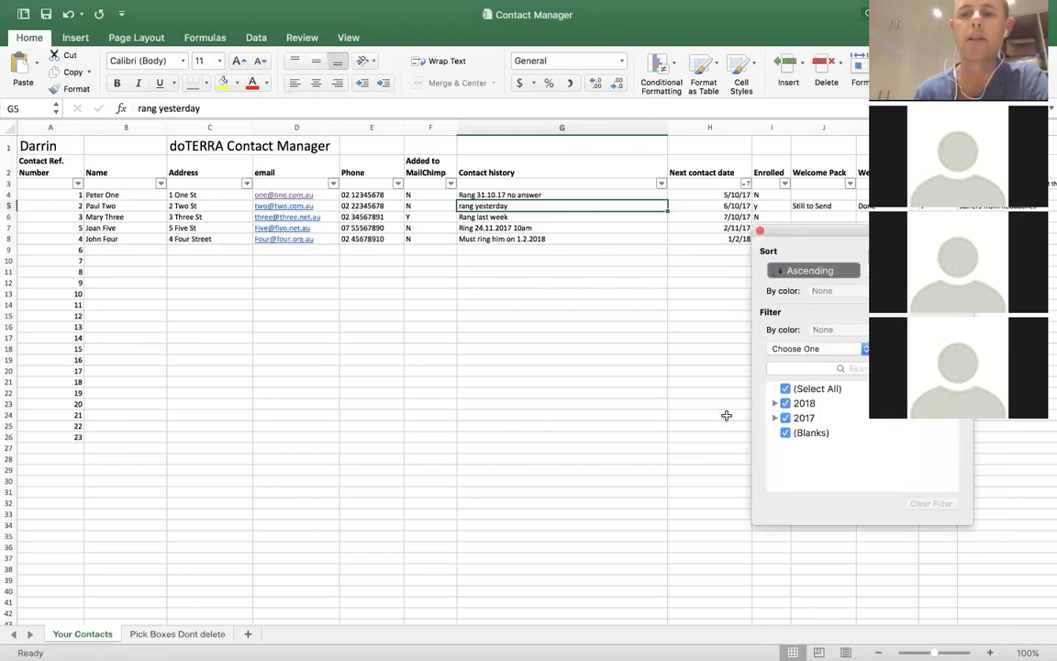
pyautogui.click(576, 357)
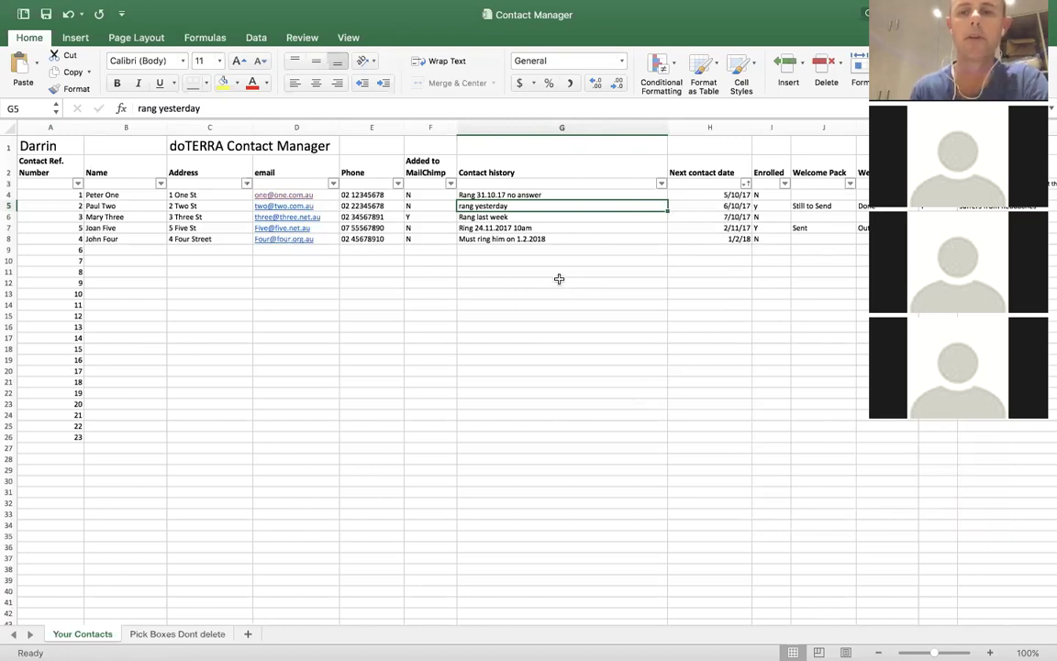
# Filter the Enrolled column to show only contacts marked N
pyautogui.click(785, 184)
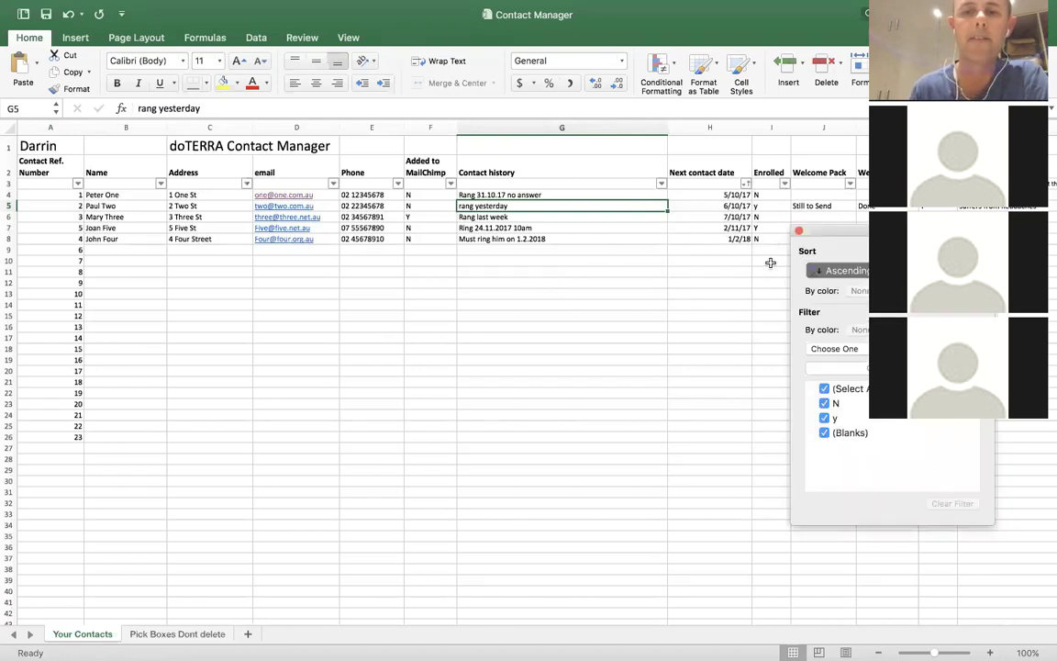
pyautogui.click(824, 389)
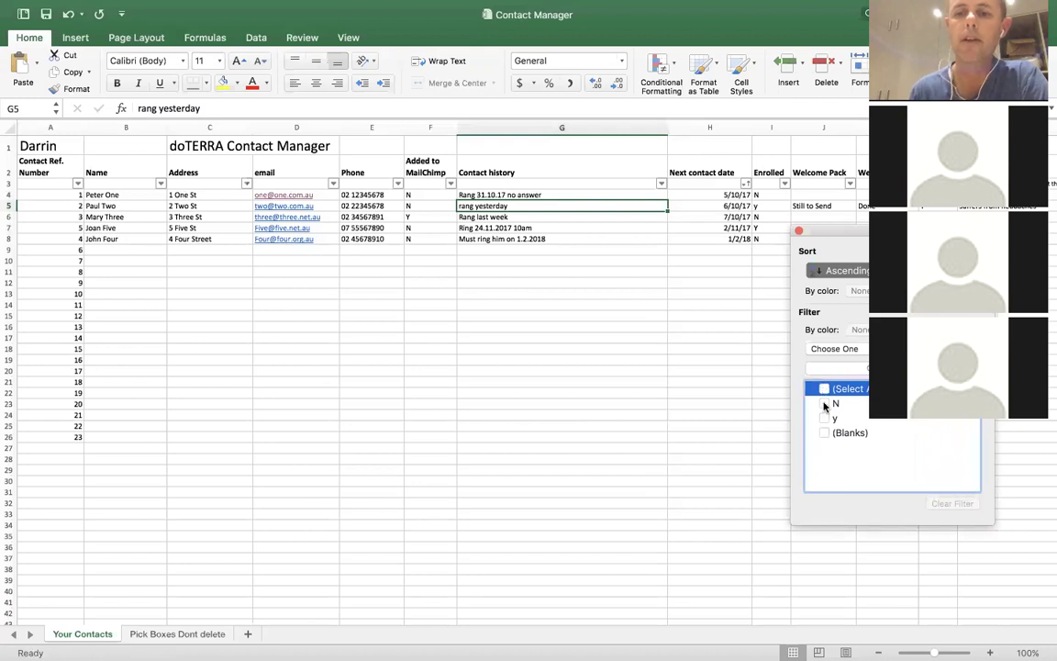
pyautogui.click(824, 404)
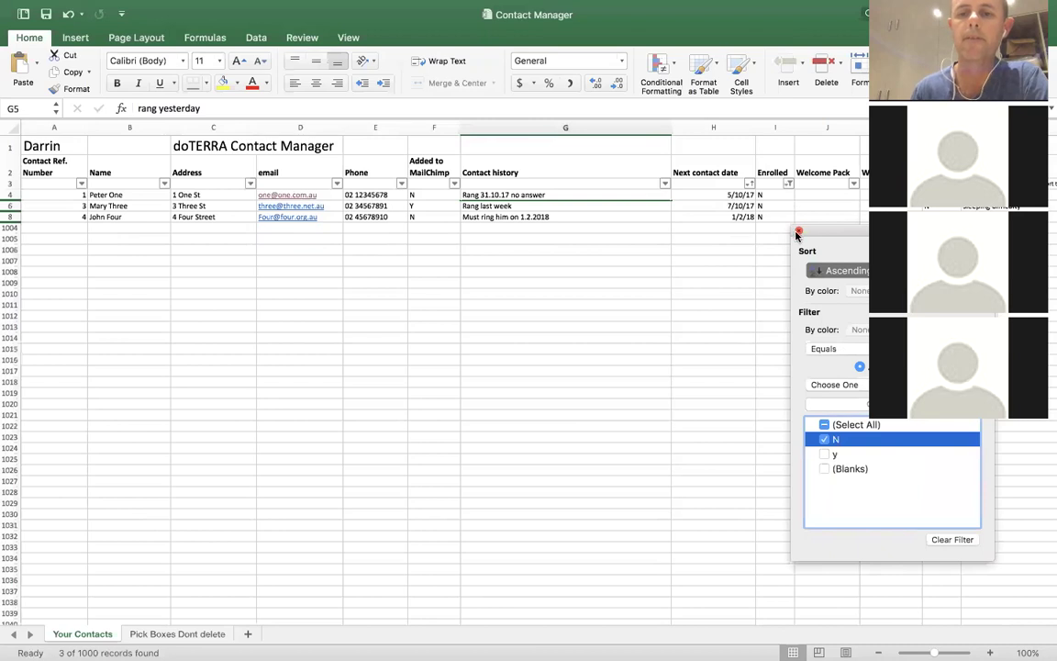
pyautogui.click(608, 242)
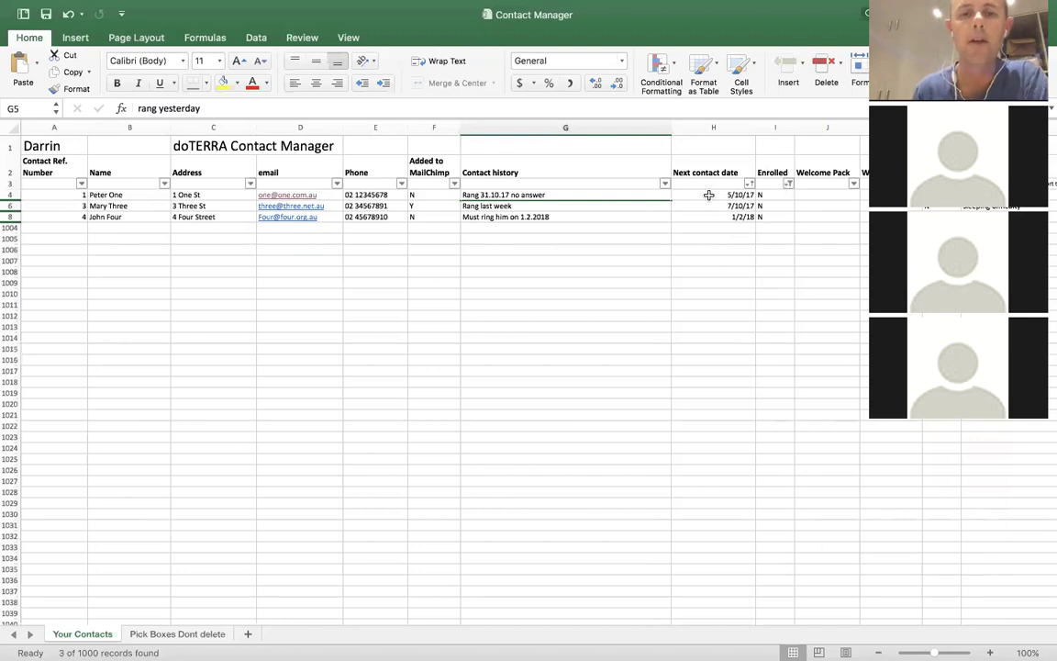
# Clear the Enrolled filter by reselecting Select All so every contact shows
pyautogui.click(787, 185)
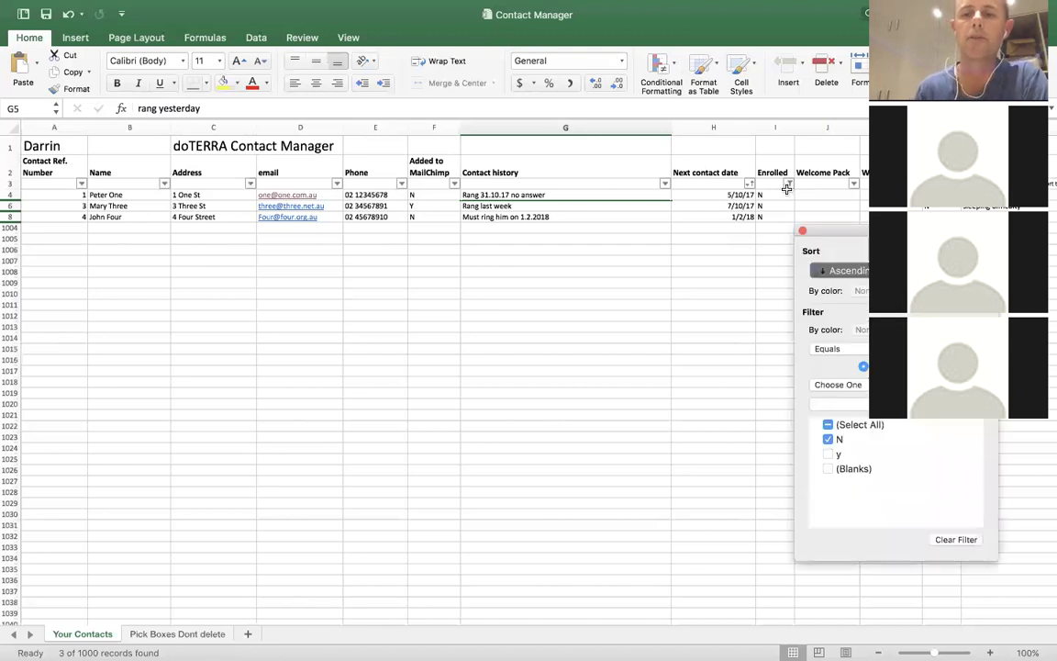
pyautogui.click(829, 427)
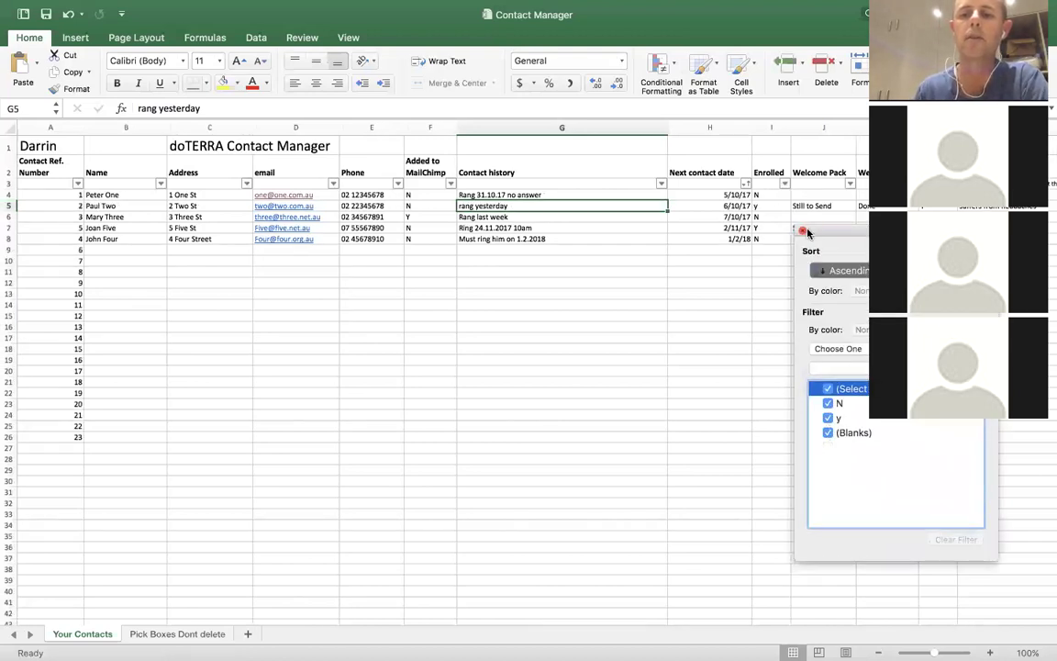
pyautogui.click(802, 231)
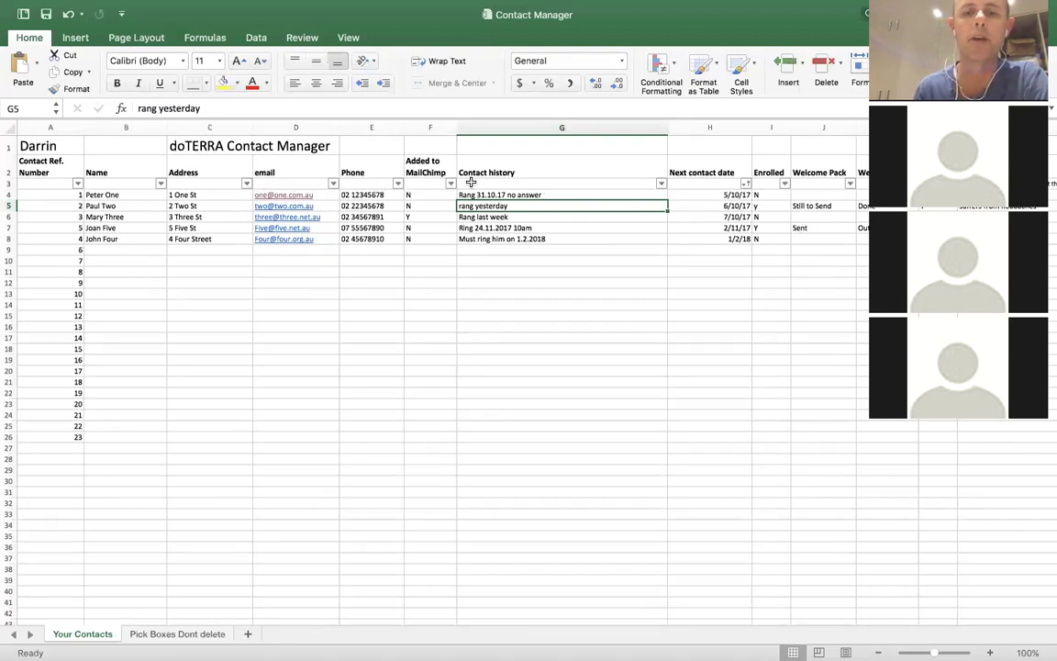
pyautogui.click(850, 185)
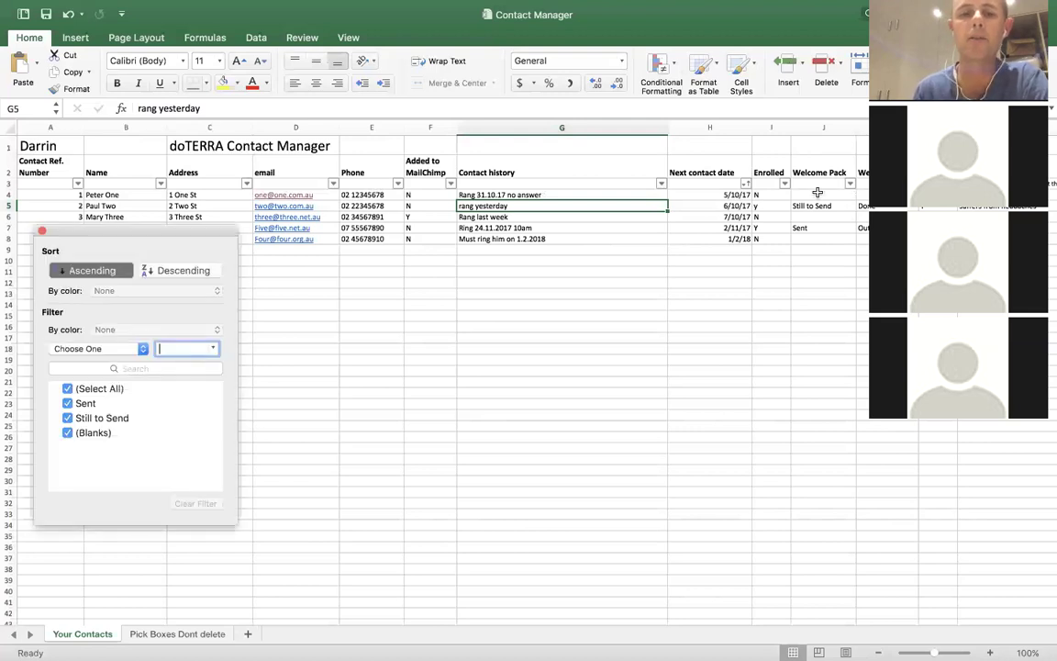
pyautogui.click(68, 389)
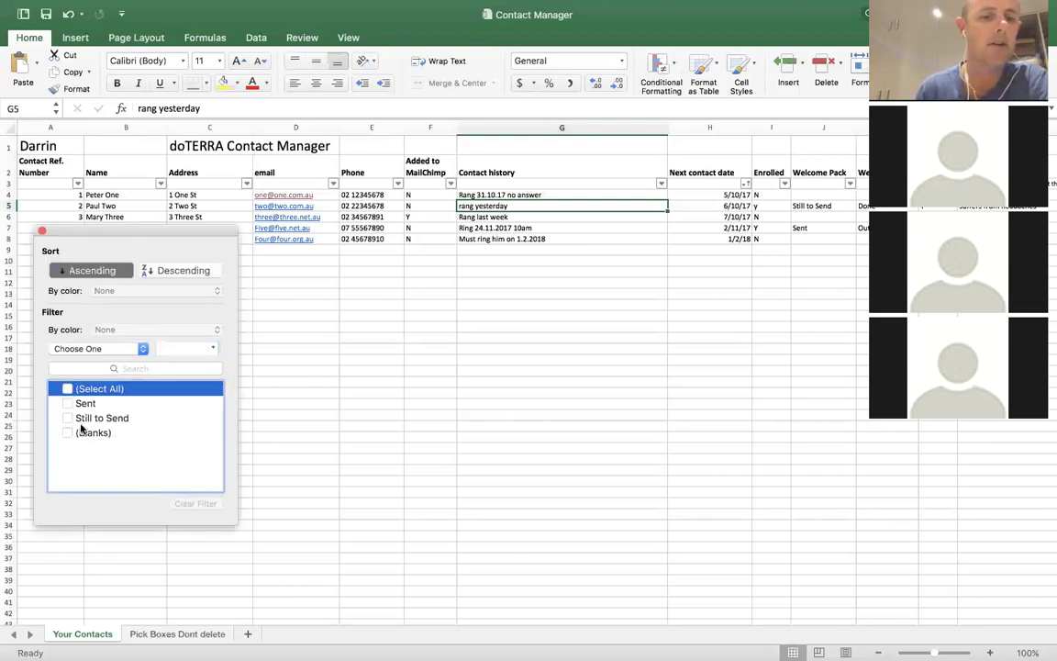
pyautogui.click(69, 418)
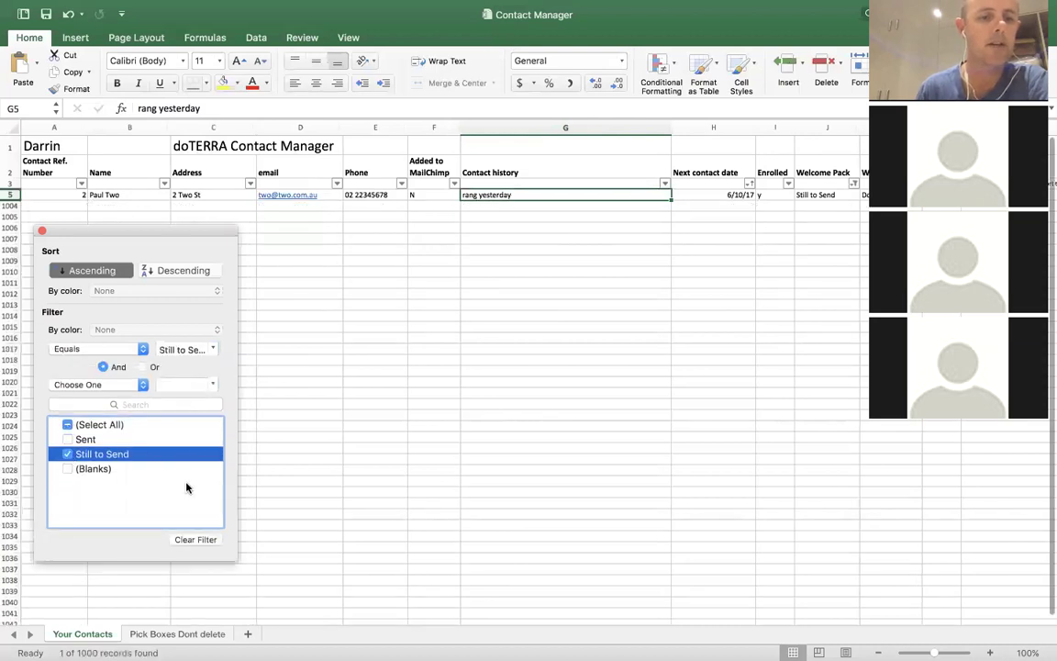
pyautogui.click(42, 232)
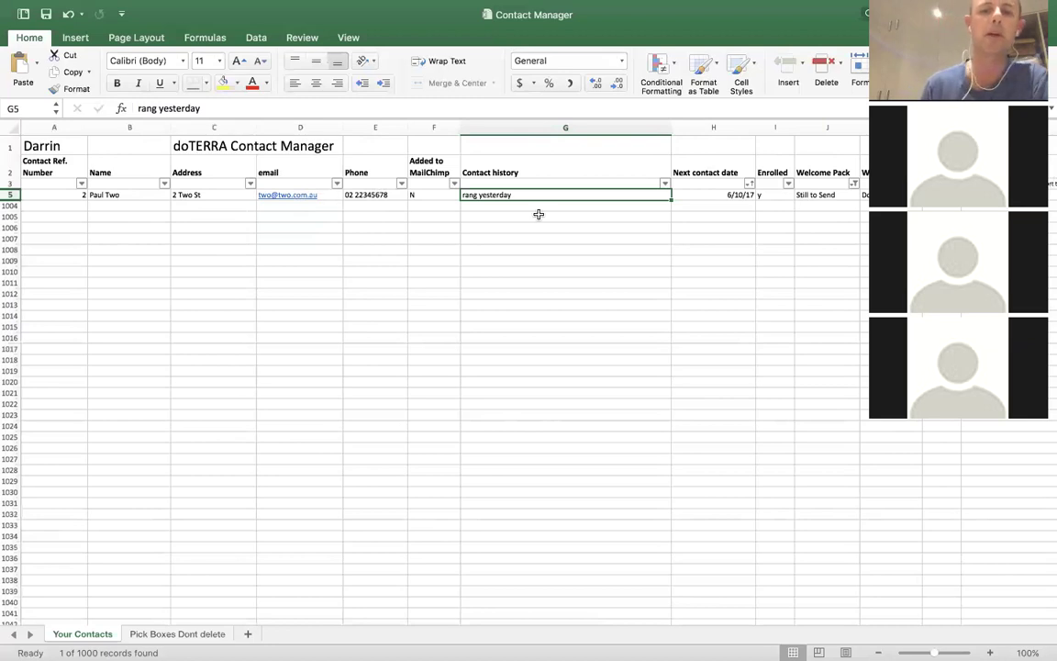
pyautogui.click(852, 185)
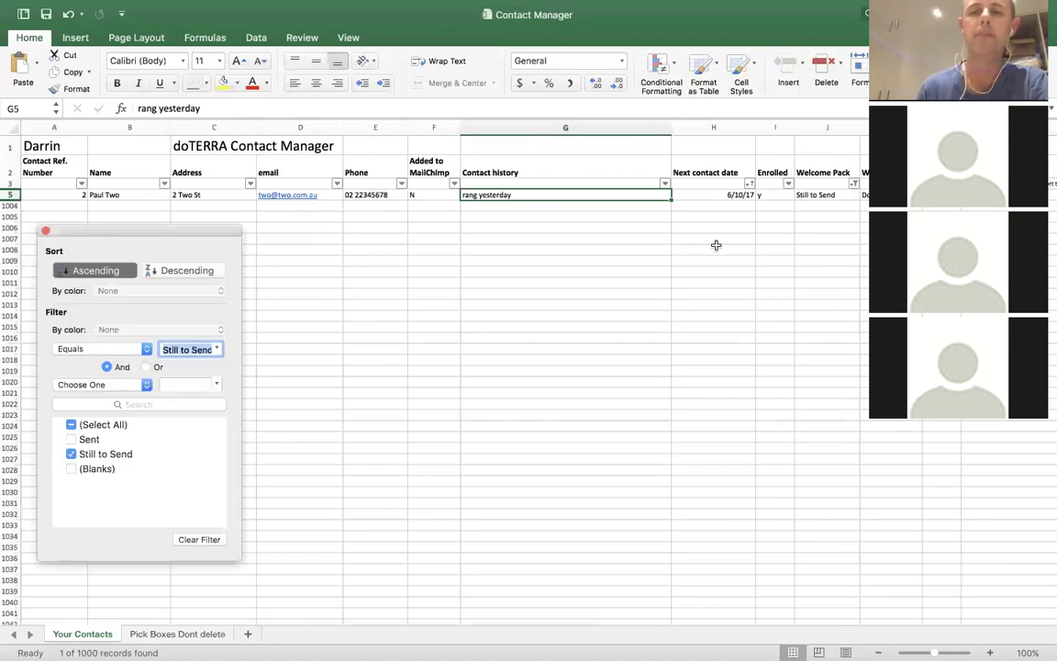
pyautogui.click(71, 425)
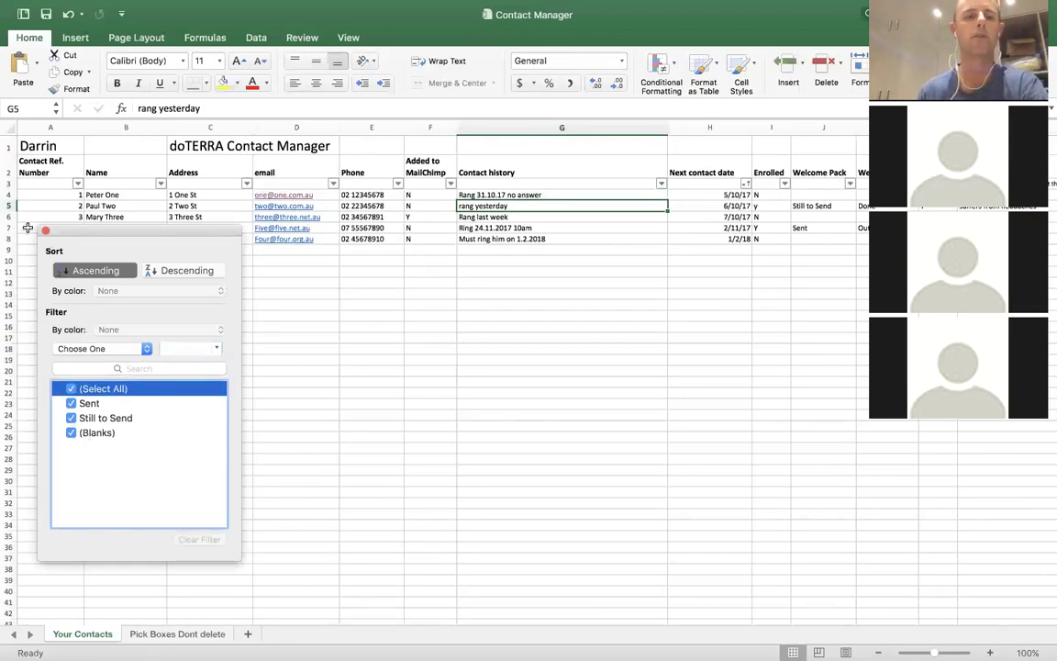
pyautogui.click(46, 231)
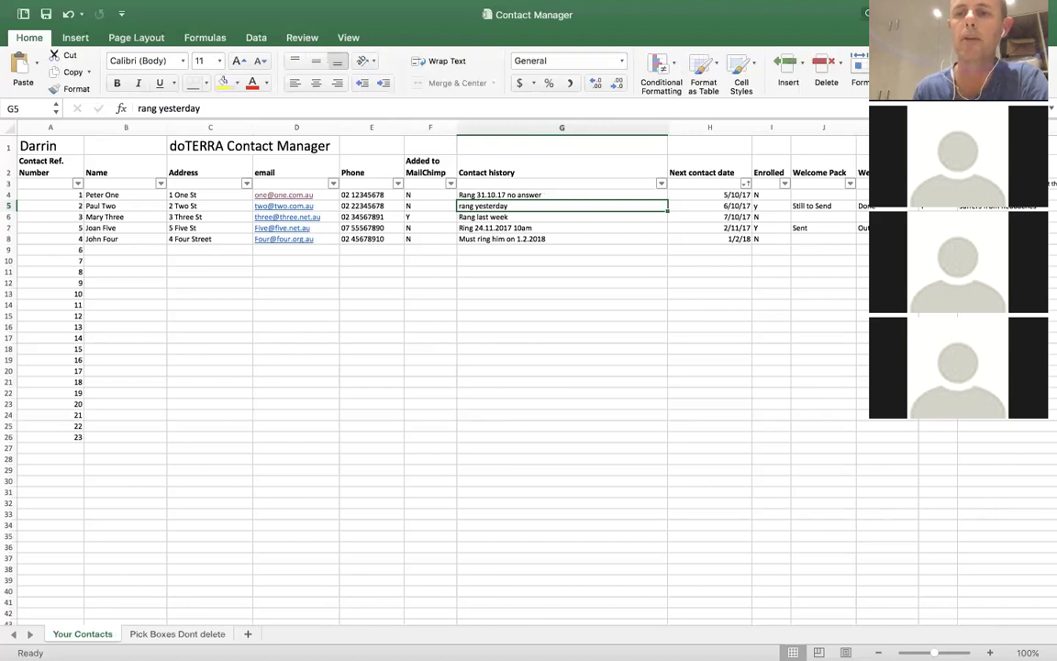
pyautogui.click(785, 183)
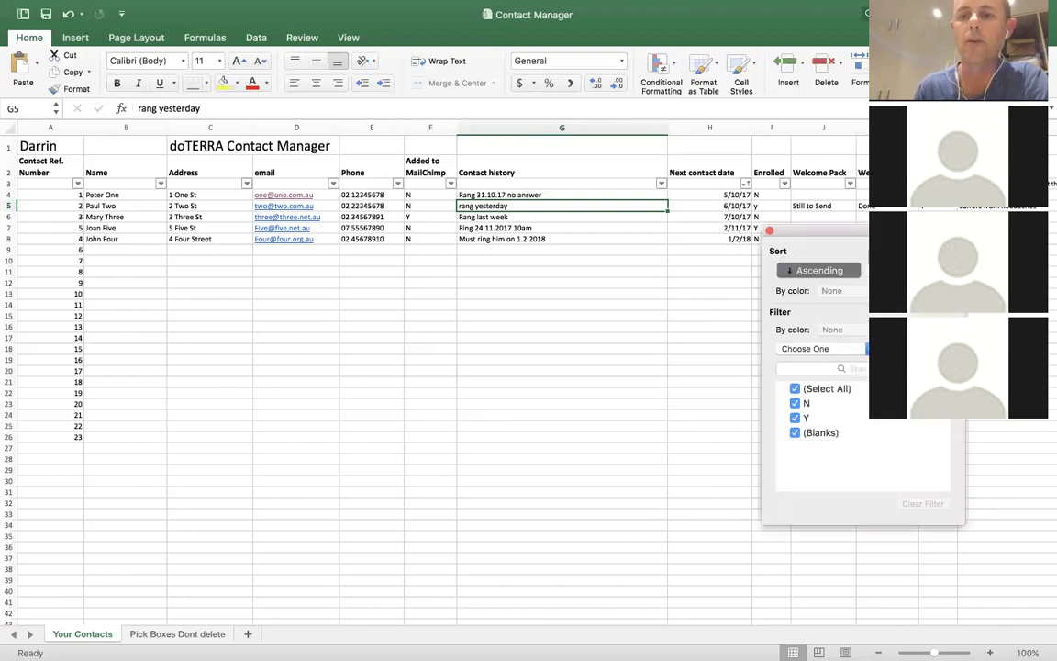
pyautogui.click(795, 389)
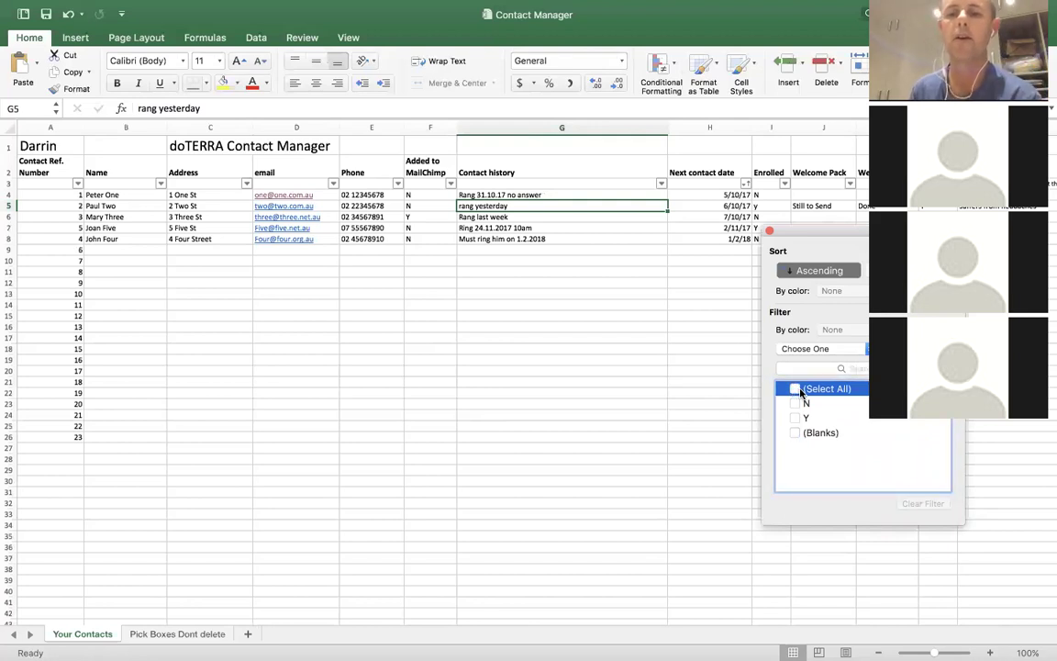
pyautogui.click(796, 404)
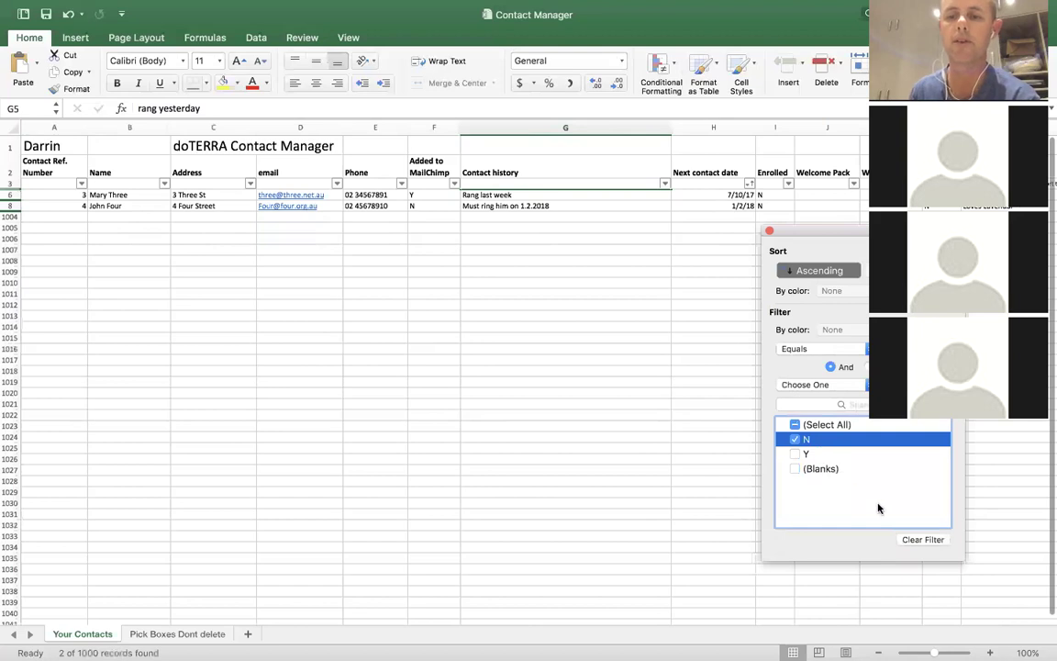
pyautogui.click(770, 232)
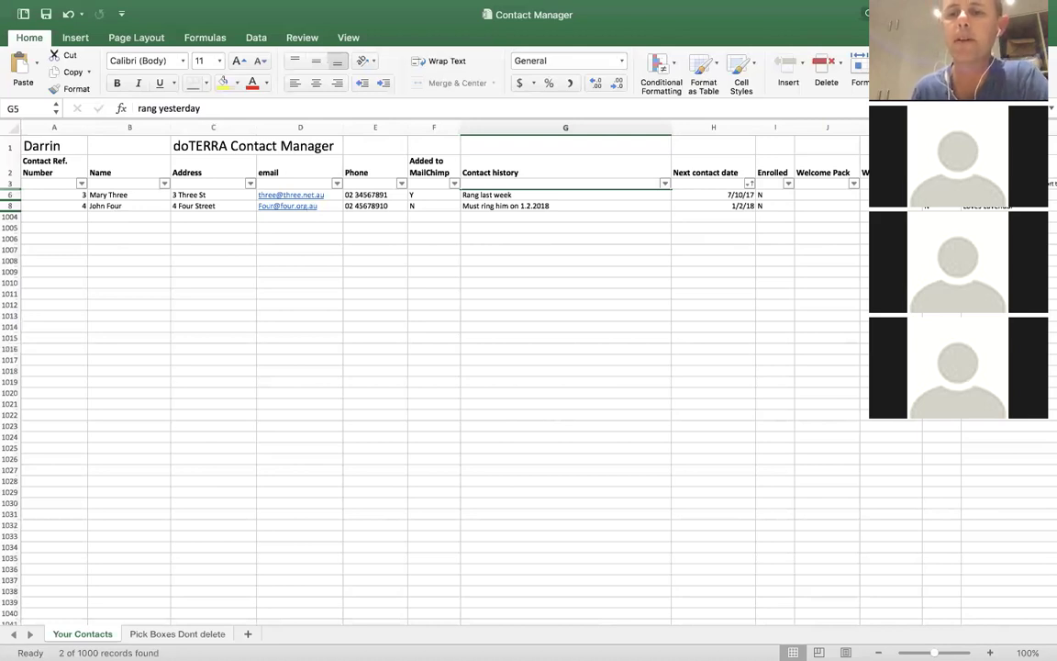
pyautogui.click(788, 183)
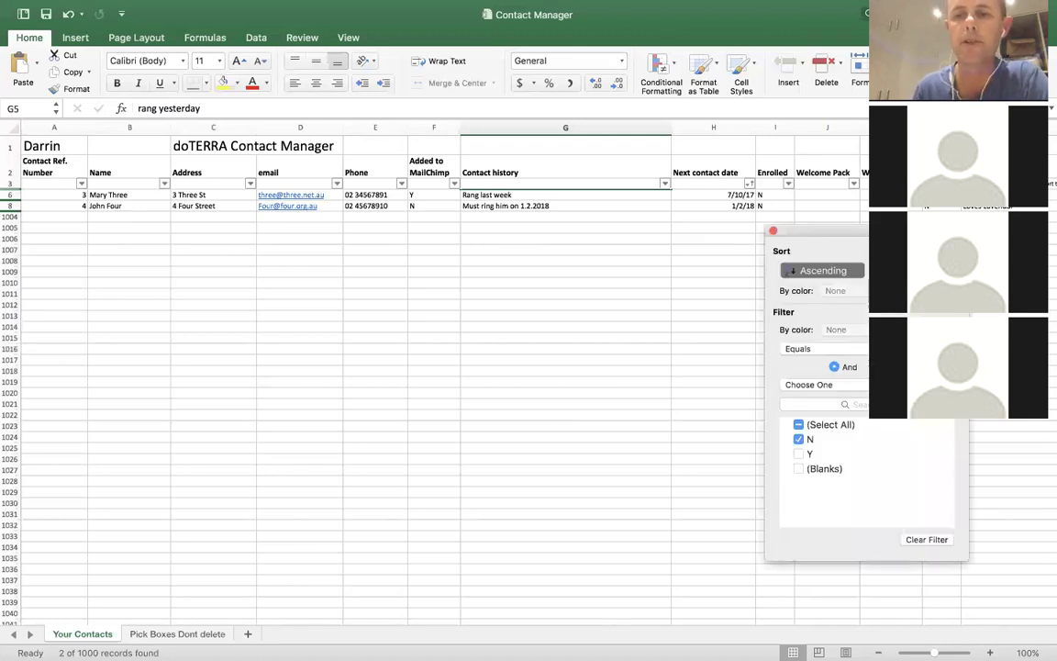
pyautogui.click(798, 425)
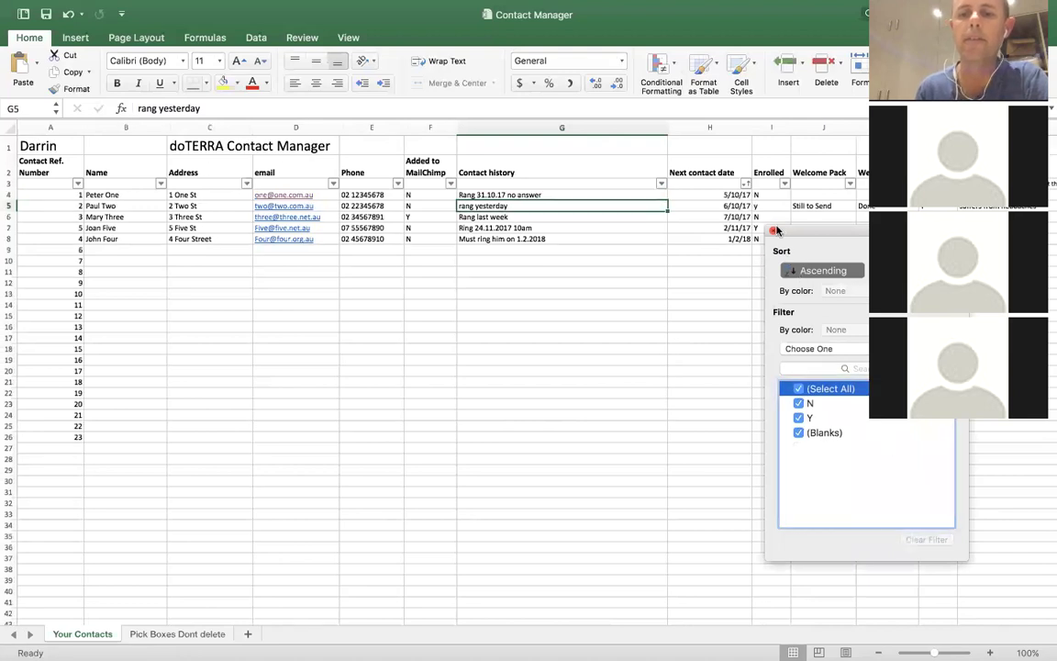
pyautogui.click(774, 231)
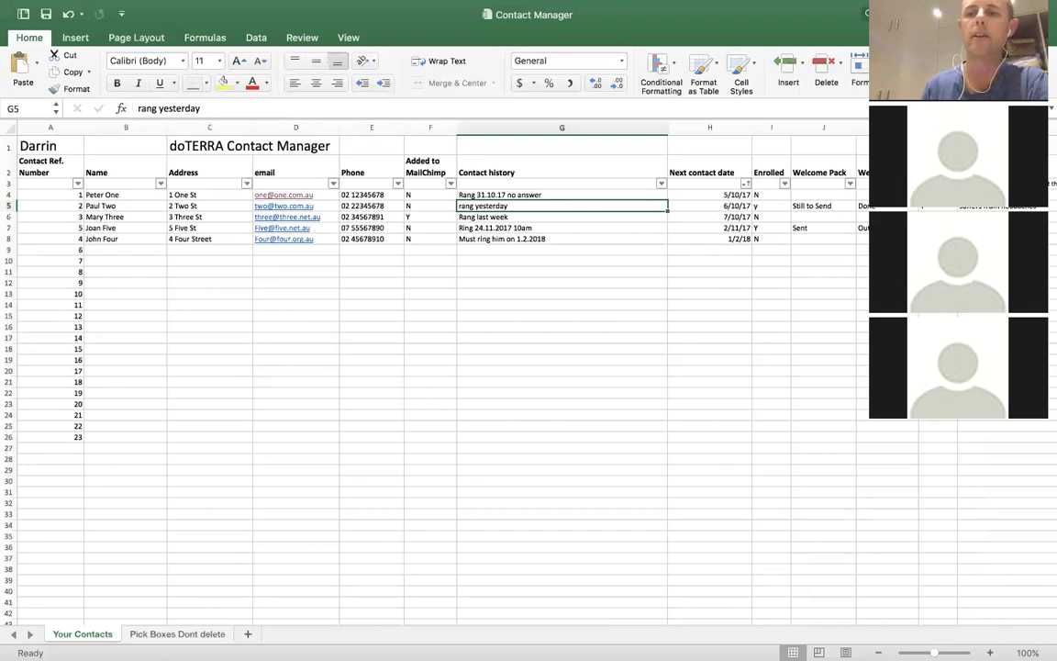
# Select M4 ('Has 3 young kids'), scroll to reveal the Notes column, and check its filter list
pyautogui.click(1010, 195)
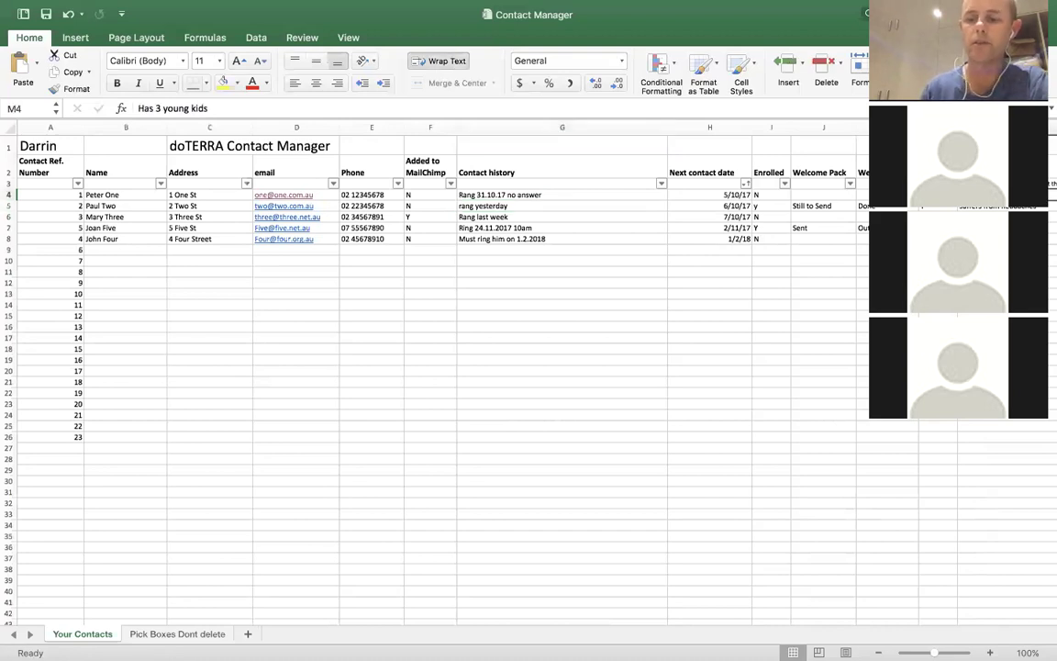
pyautogui.press('Right')
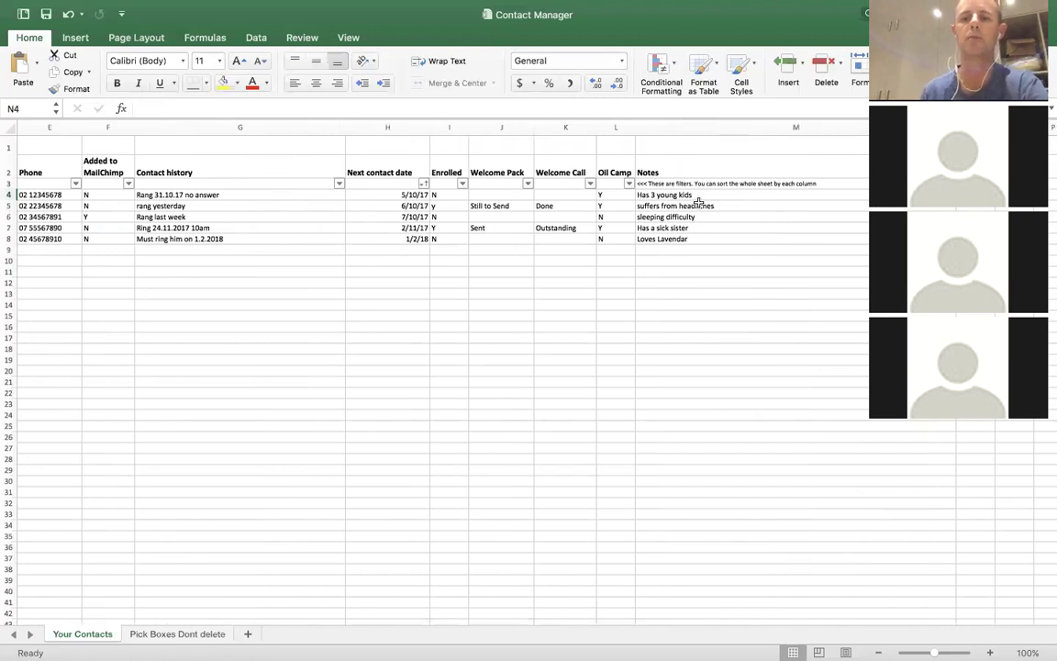
pyautogui.press('Left')
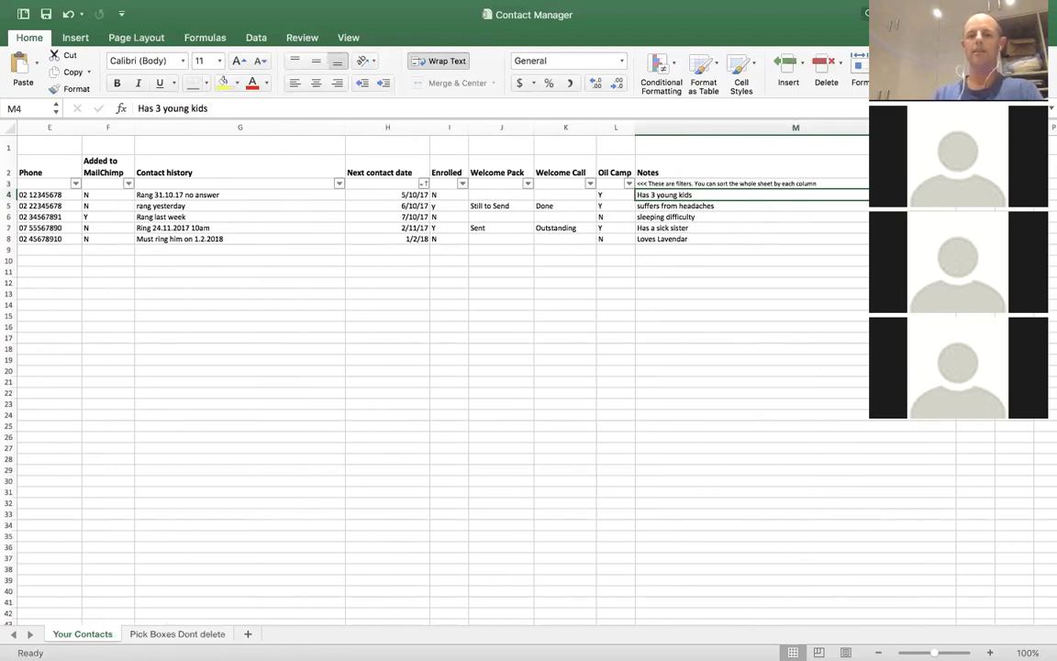
pyautogui.click(949, 183)
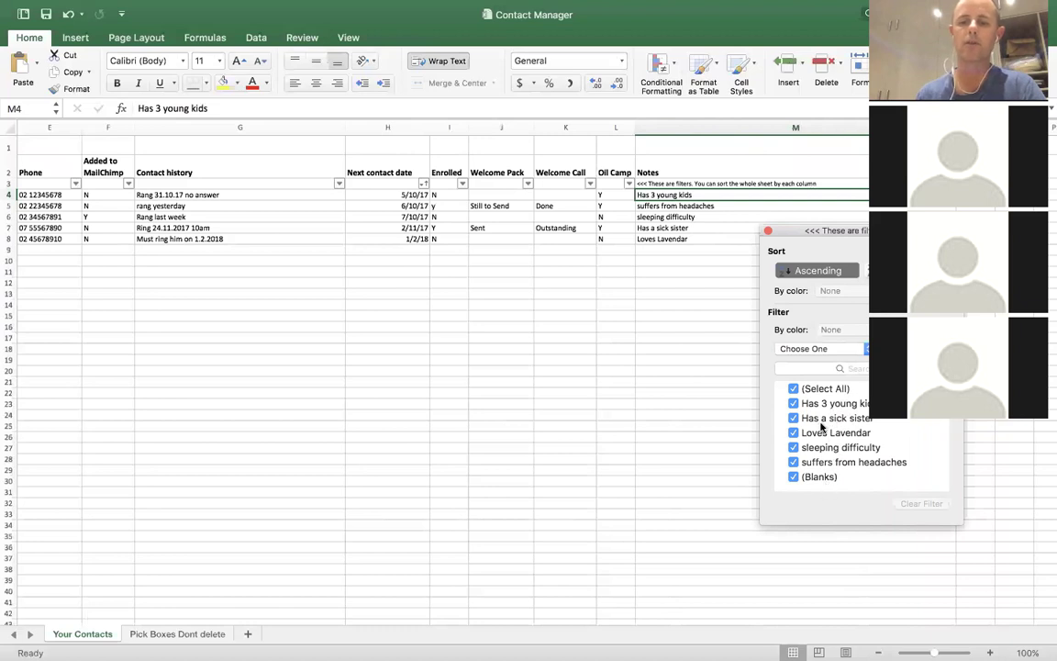
pyautogui.click(768, 231)
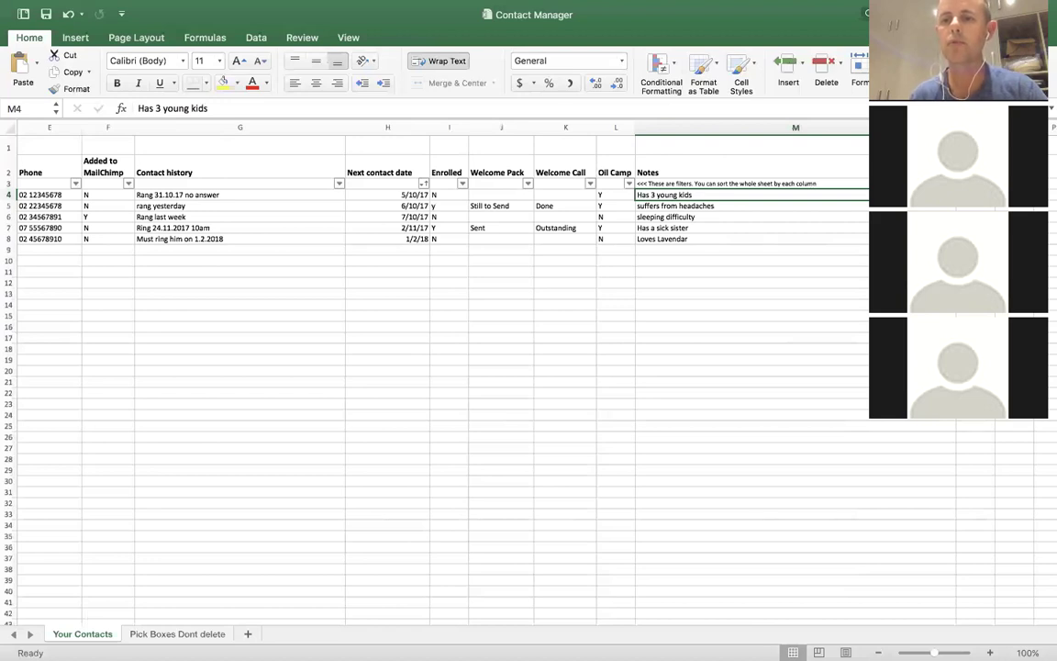
pyautogui.press('super+shift+r')
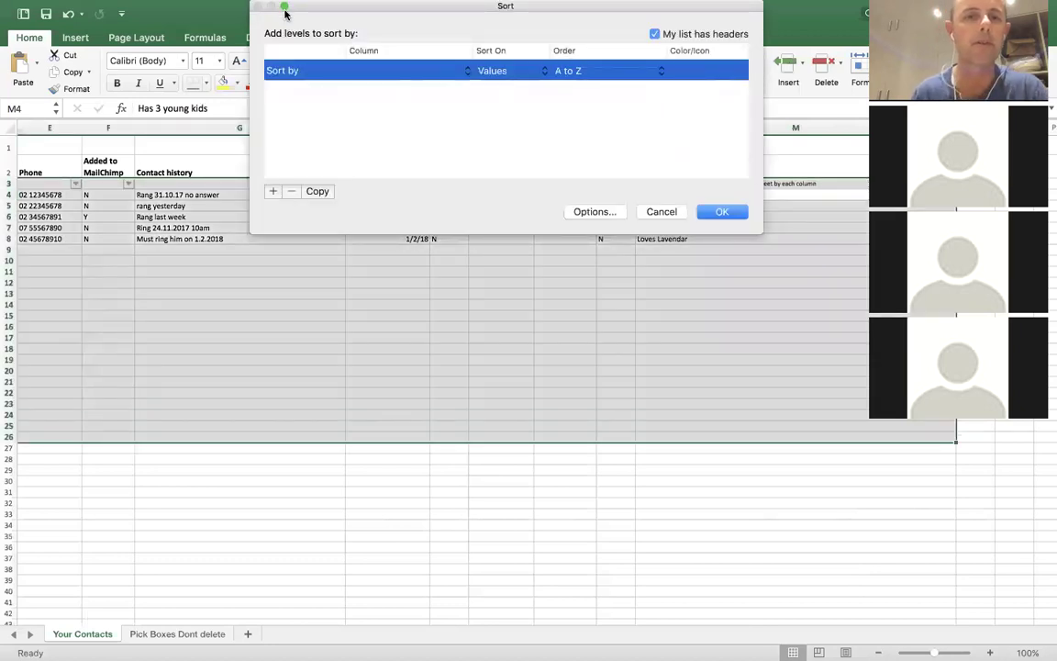
pyautogui.click(661, 211)
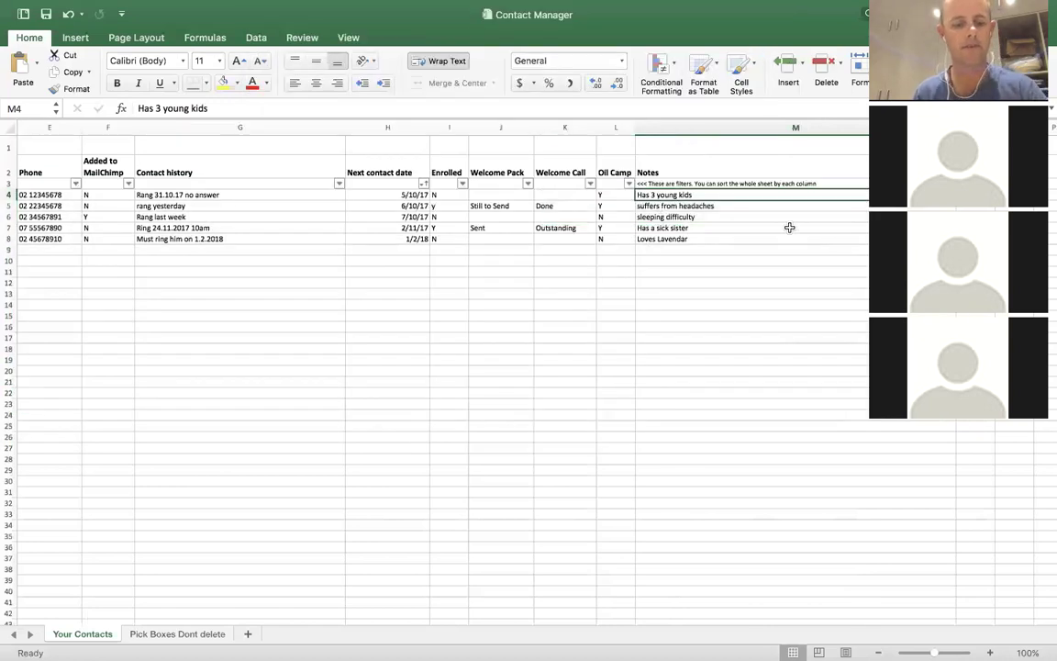
pyautogui.write('f')
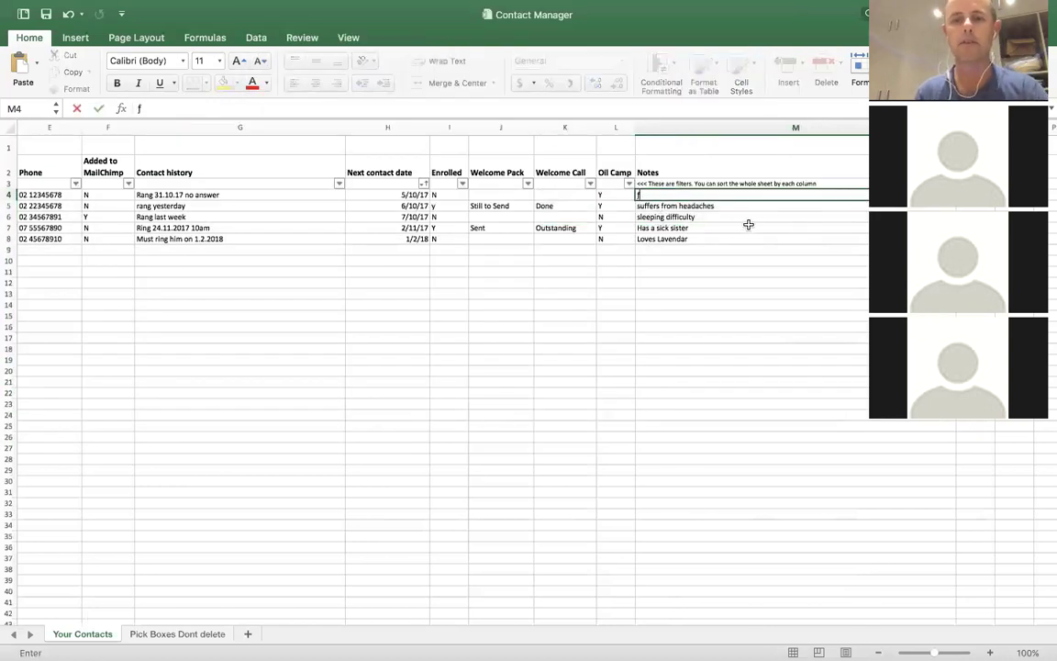
pyautogui.press('Escape')
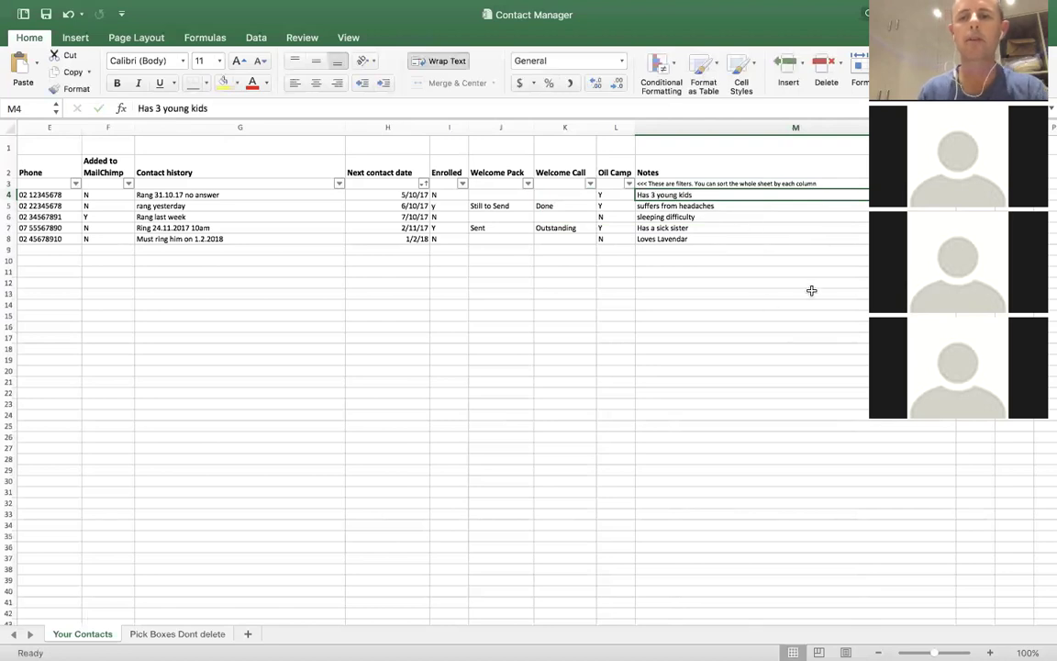
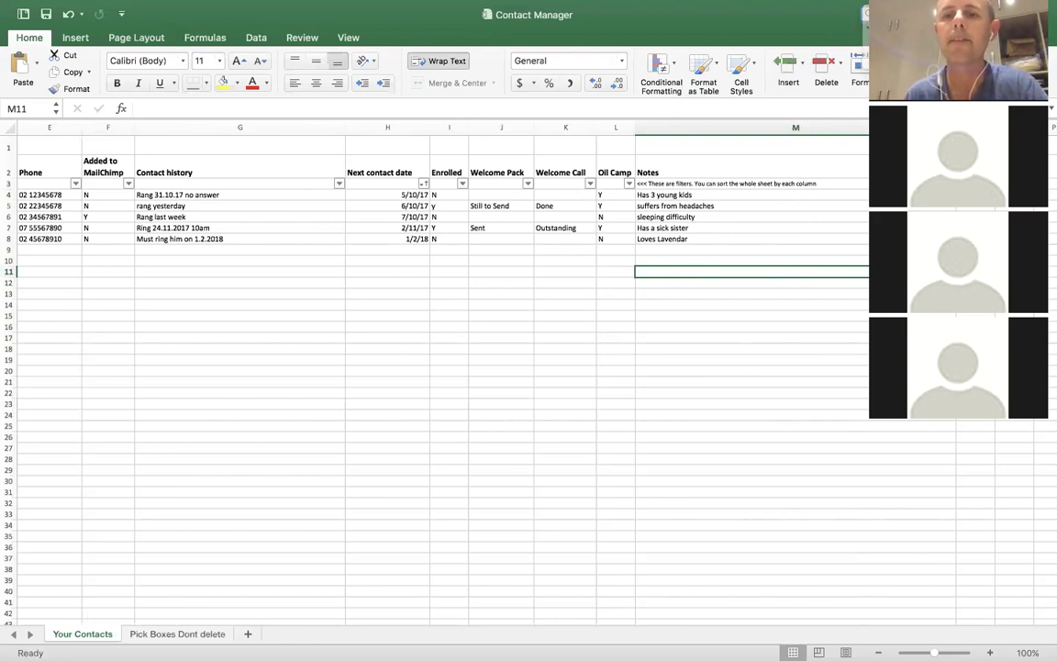
# Select cell M20, then scroll back left to column A with the reference numbers and names
pyautogui.click(776, 369)
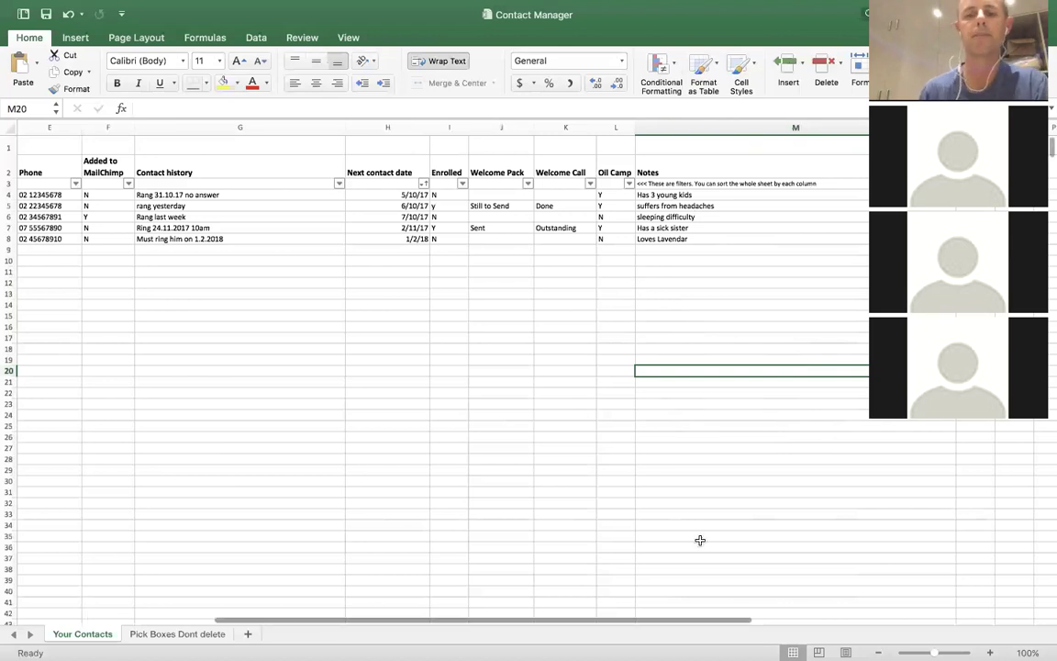
pyautogui.moveTo(739, 622); pyautogui.dragTo(577, 613)
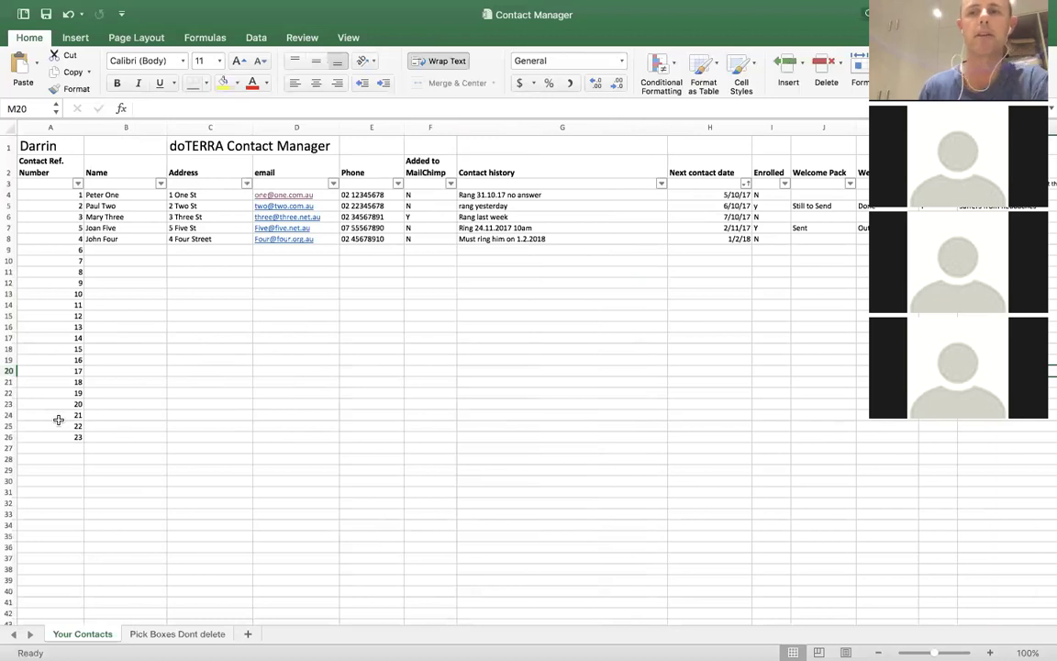
# Sort the contacts by Contact Ref. Number in descending order, highest first
pyautogui.click(78, 184)
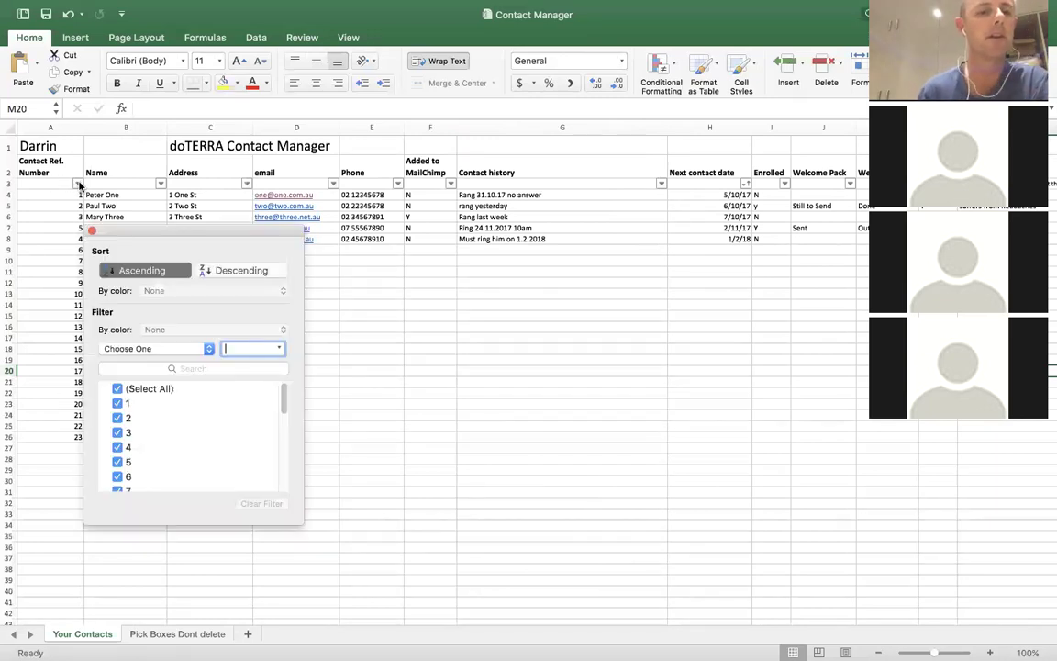
pyautogui.click(253, 270)
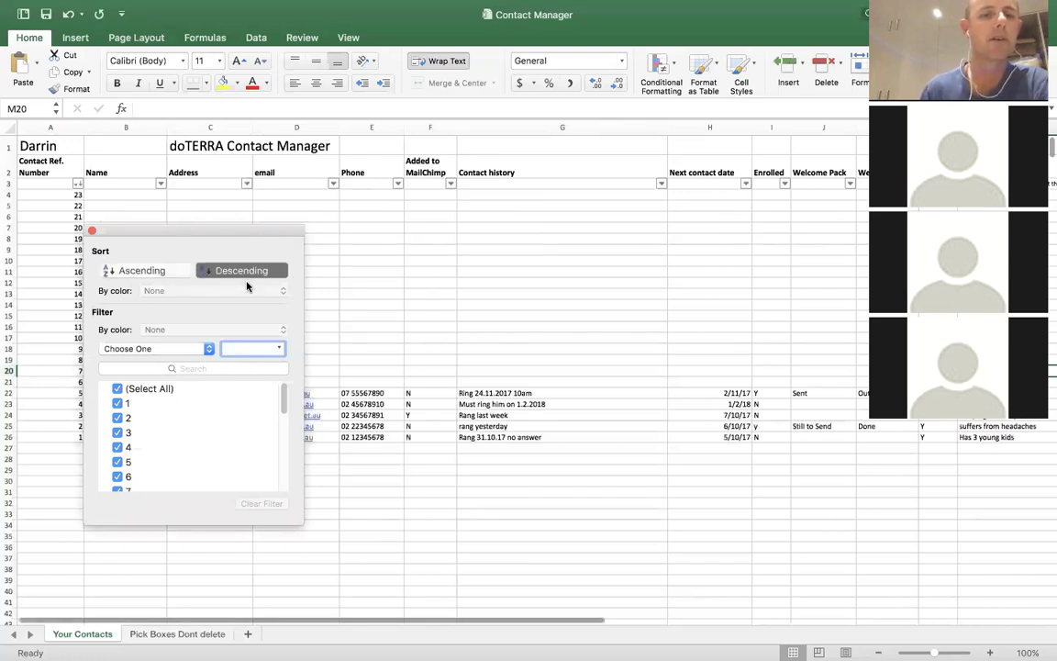
pyautogui.click(93, 232)
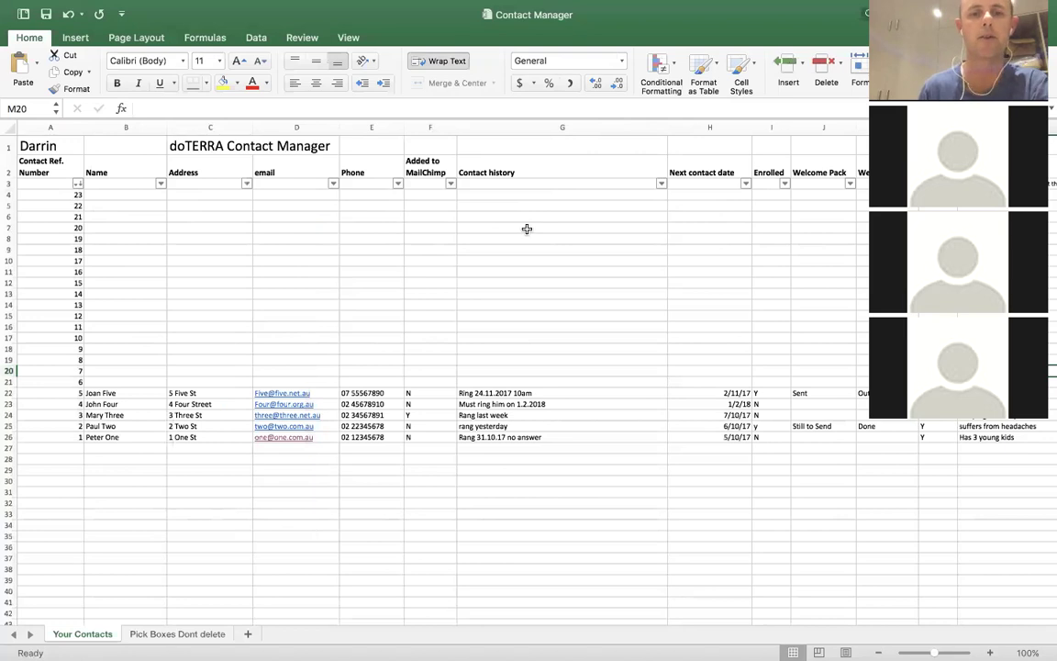
# Re-sort the contacts by Contact Ref. Number in ascending order, lowest first
pyautogui.click(135, 226)
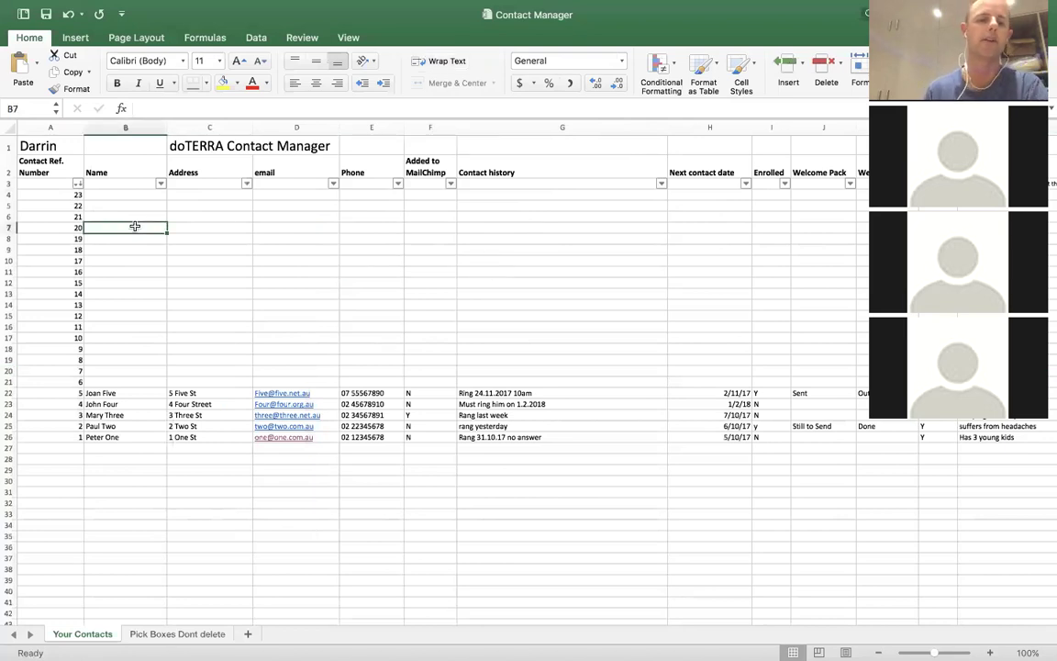
pyautogui.click(77, 184)
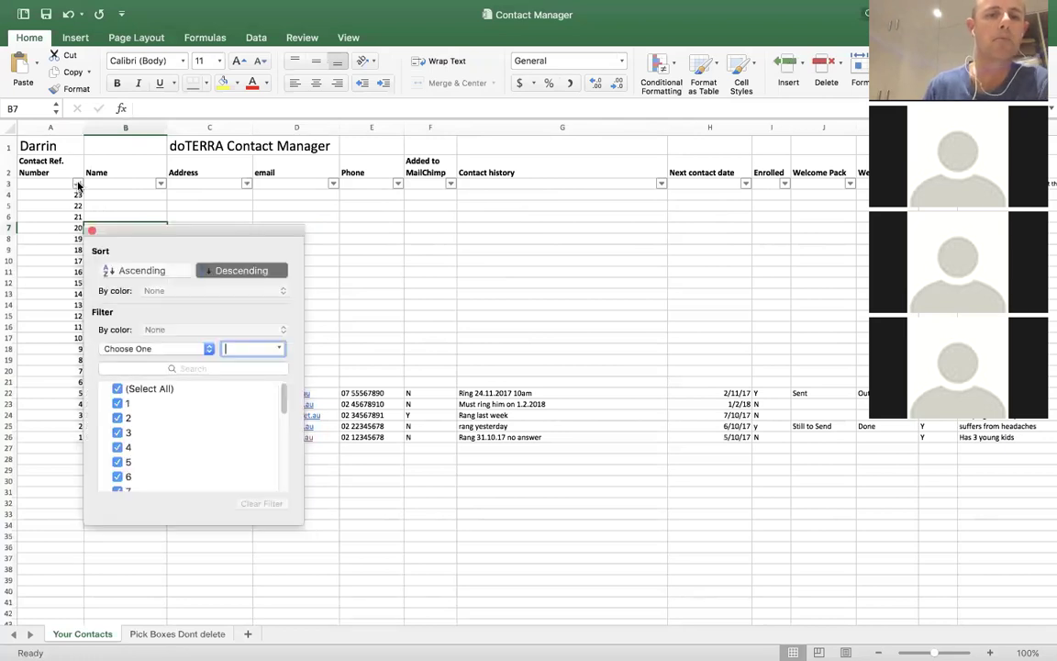
pyautogui.click(150, 270)
pyautogui.click(91, 233)
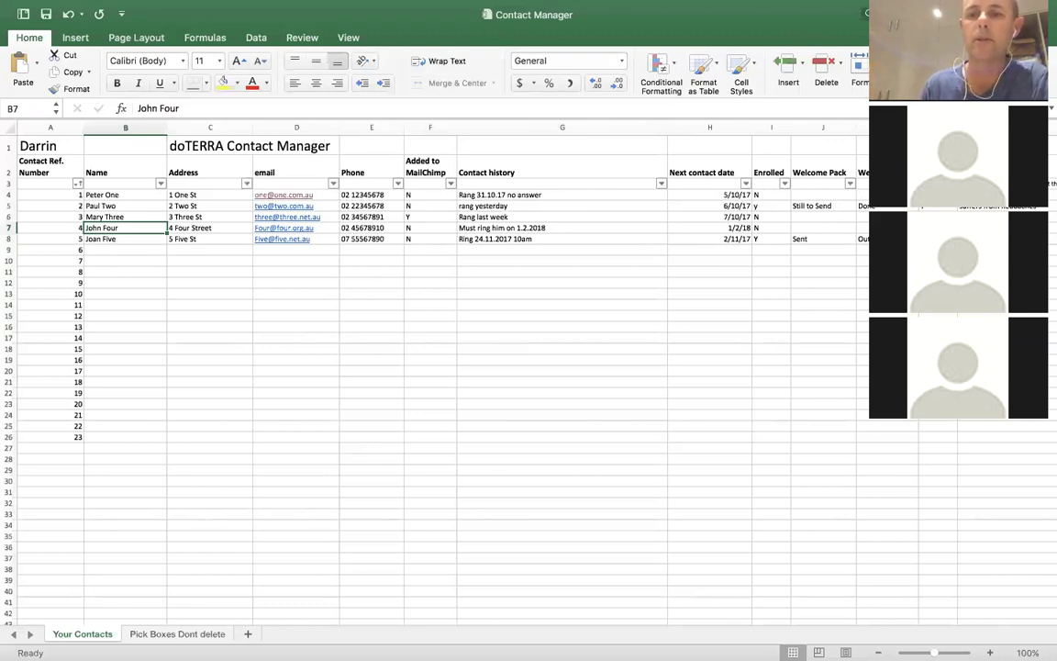
# Filter the Welcome Call column to show only Outstanding contacts
pyautogui.click(911, 183)
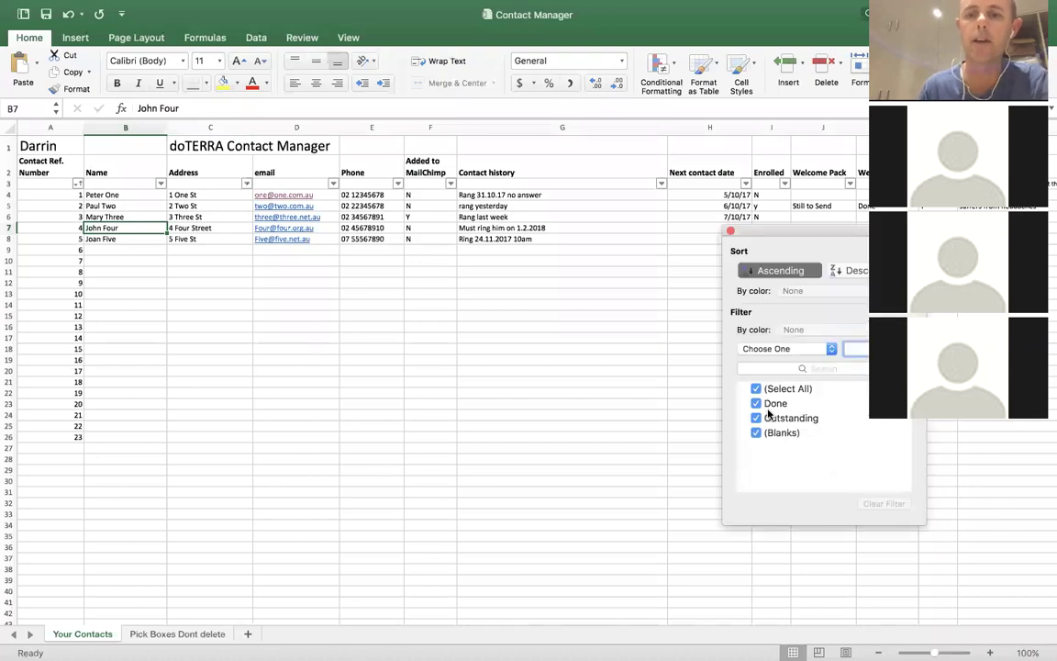
pyautogui.click(758, 389)
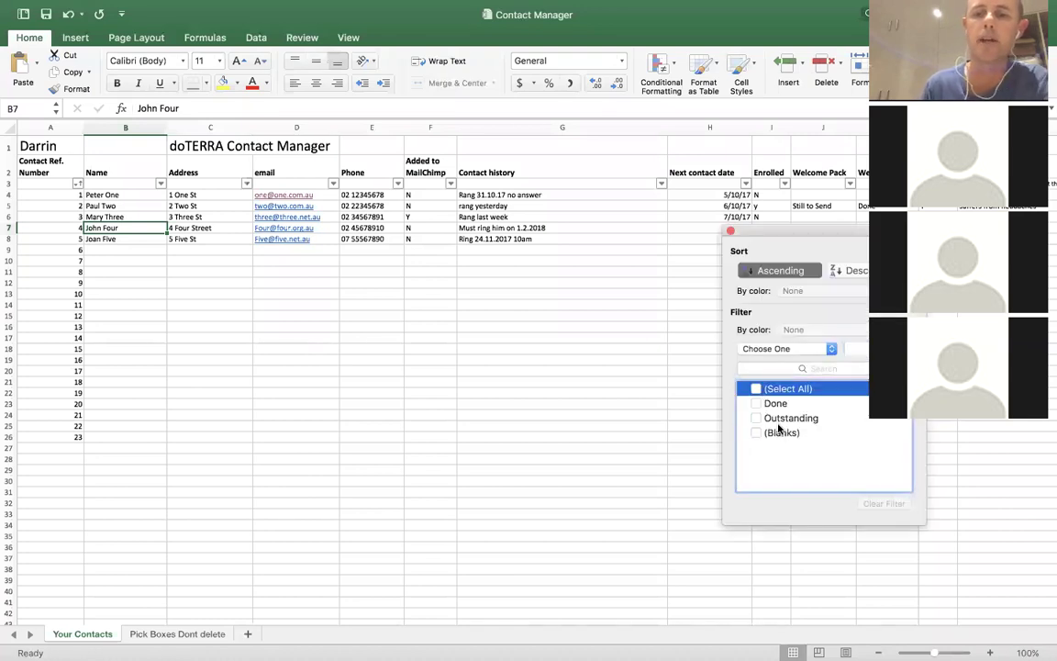
pyautogui.click(778, 420)
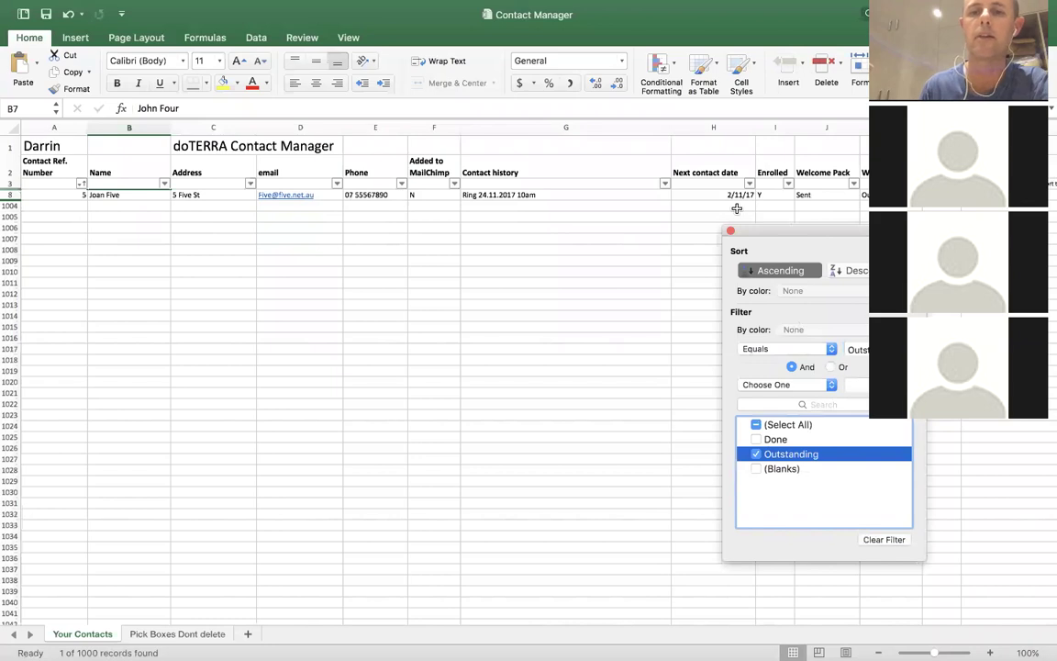
pyautogui.click(730, 232)
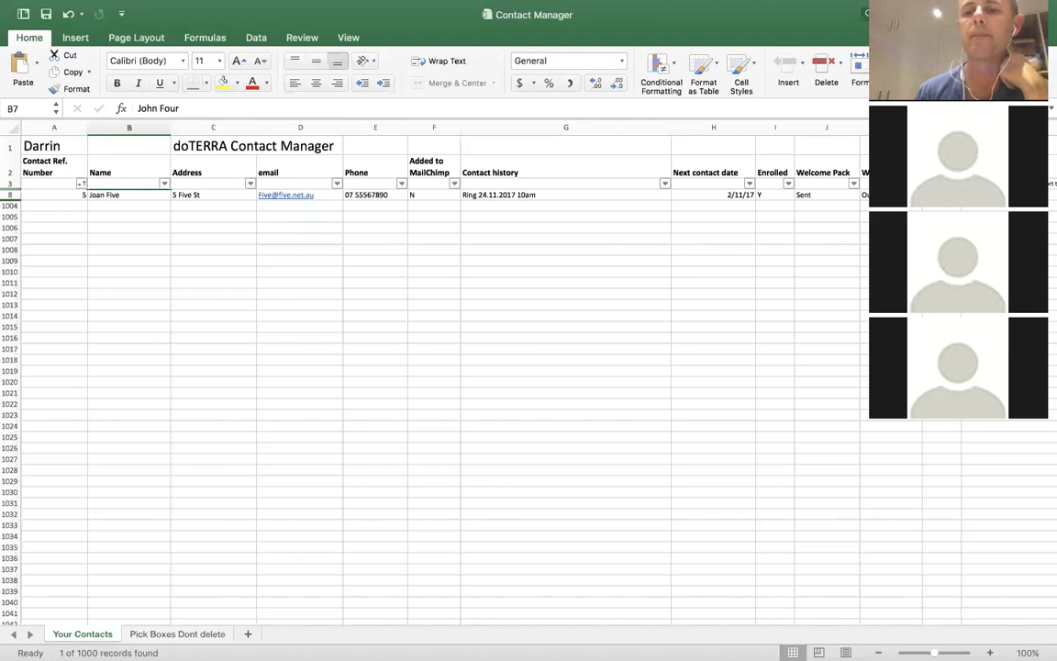
# Tick Select All in the Welcome Call filter to clear it and show all contacts
pyautogui.click(918, 183)
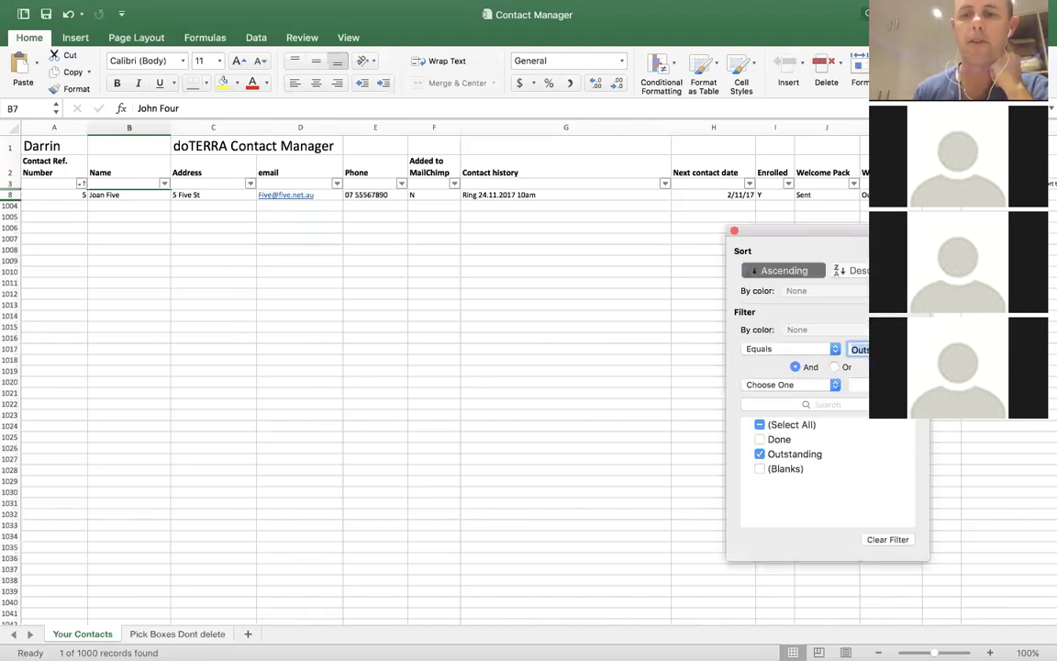
pyautogui.click(734, 230)
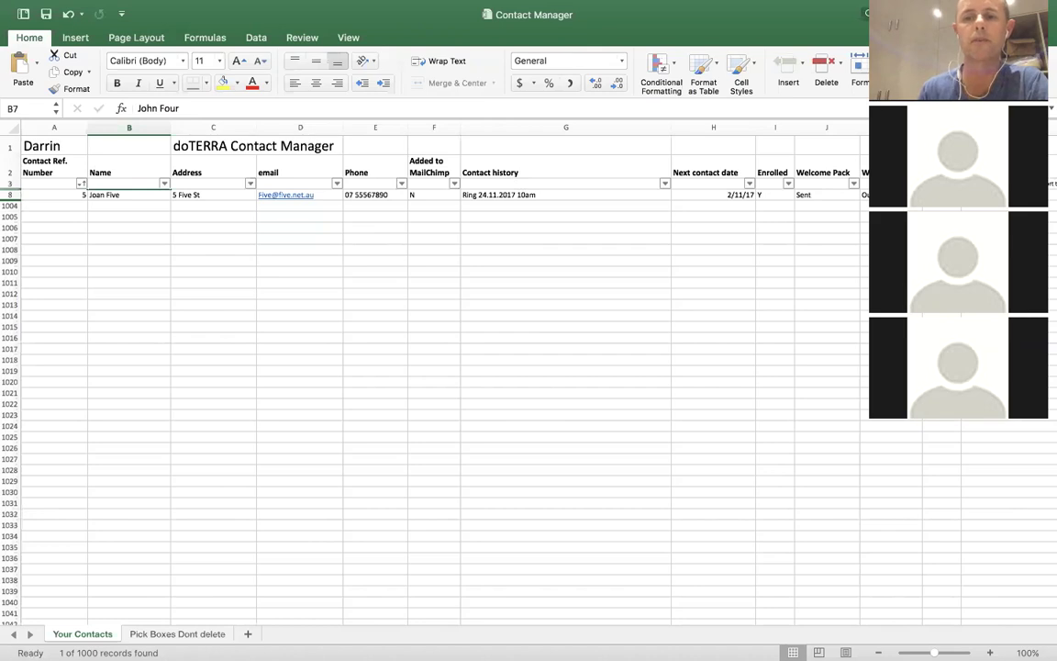
pyautogui.click(915, 184)
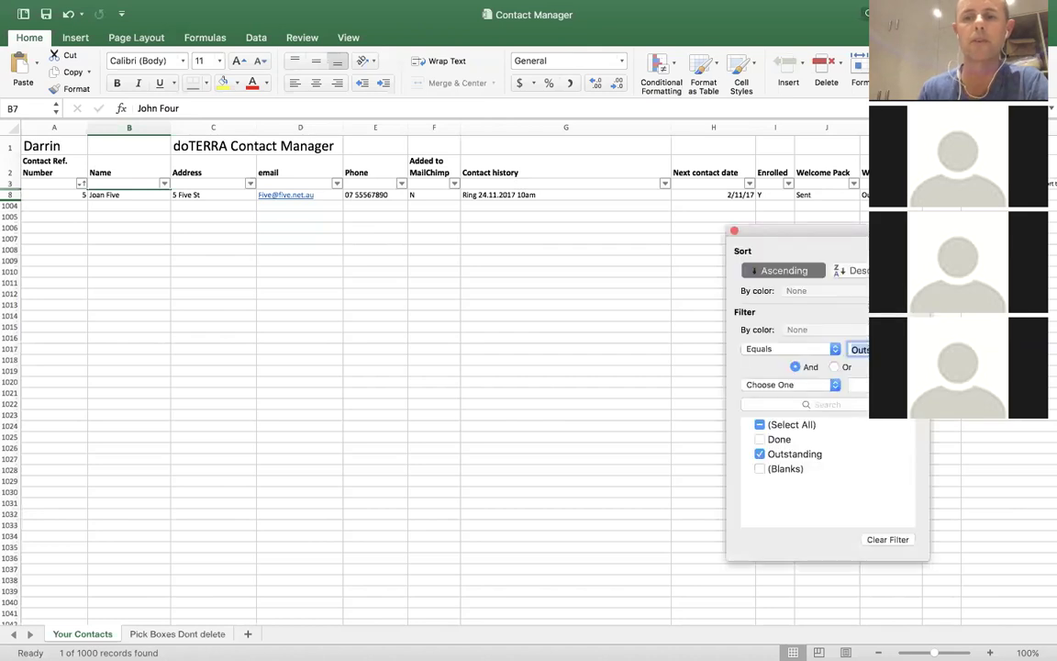
pyautogui.click(759, 425)
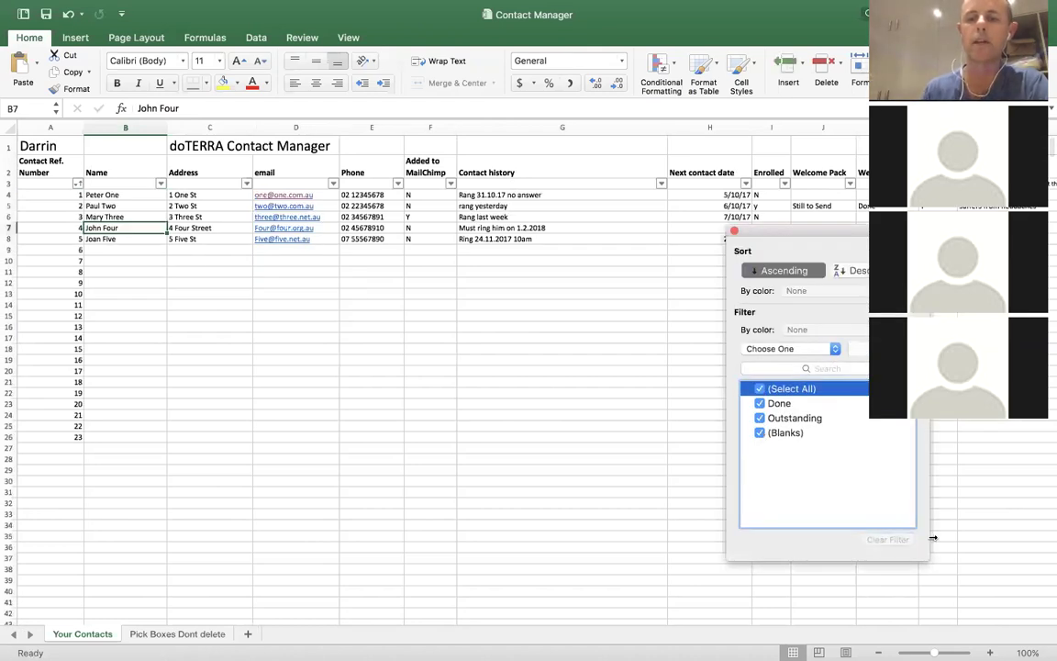
# Close the Welcome Call filter popup, leaving all five contacts listed in order 1 to 5
pyautogui.click(734, 231)
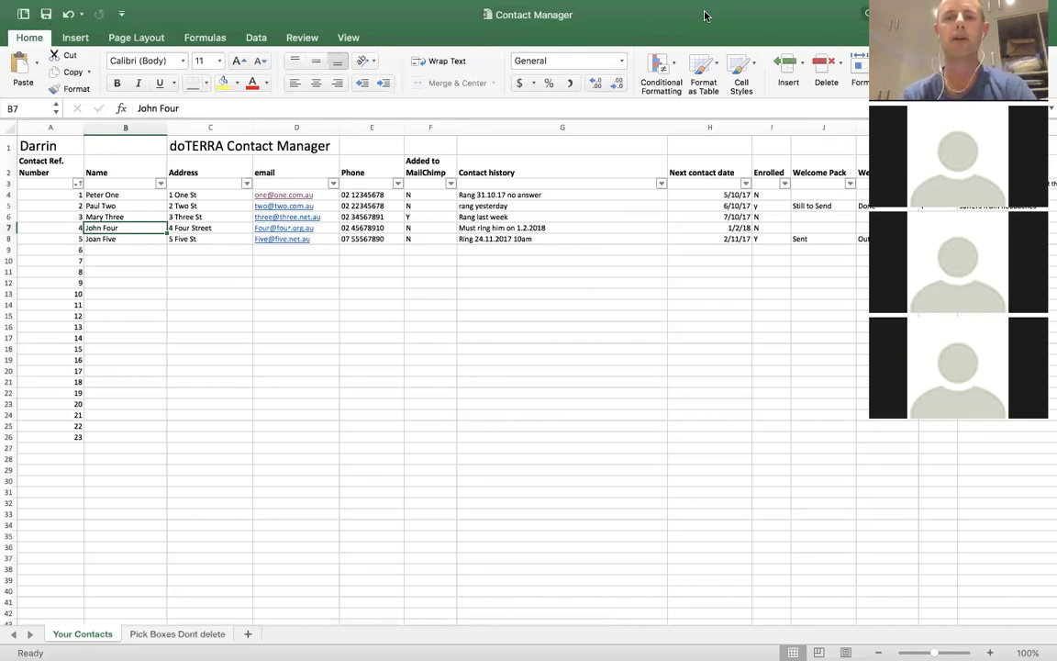
# Filter the Name column to show only the third contact's row
pyautogui.click(161, 185)
pyautogui.click(201, 388)
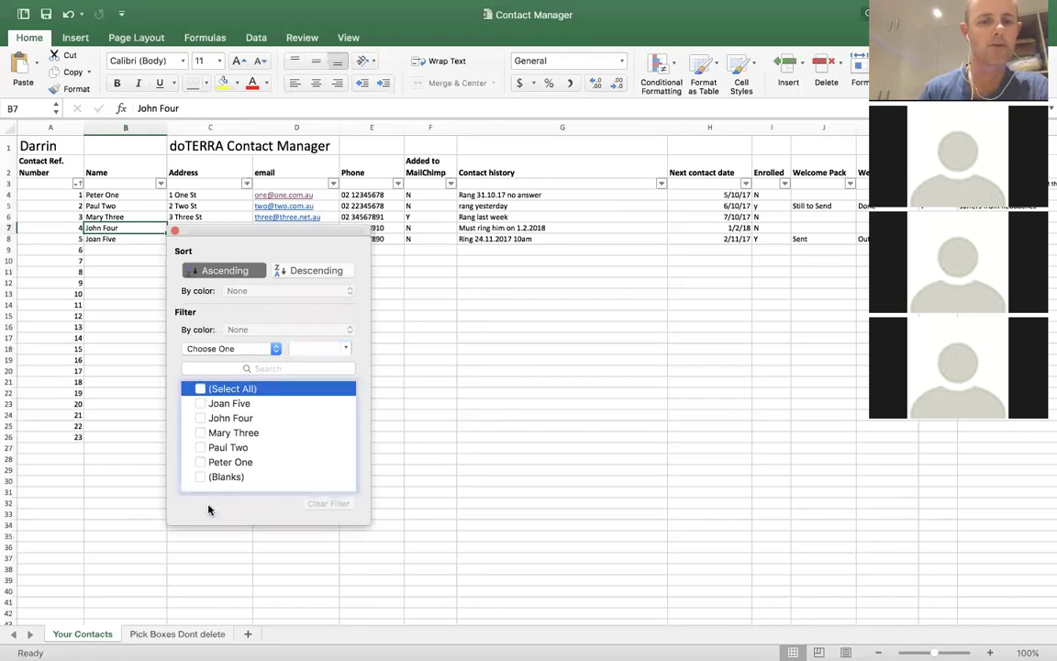
pyautogui.click(200, 432)
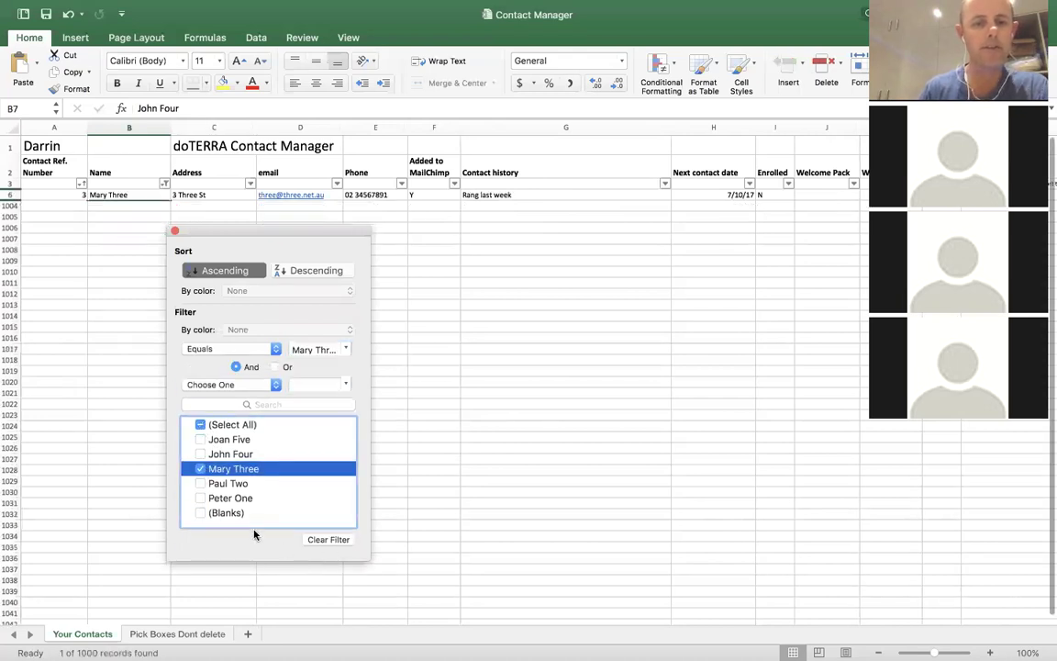
pyautogui.click(174, 231)
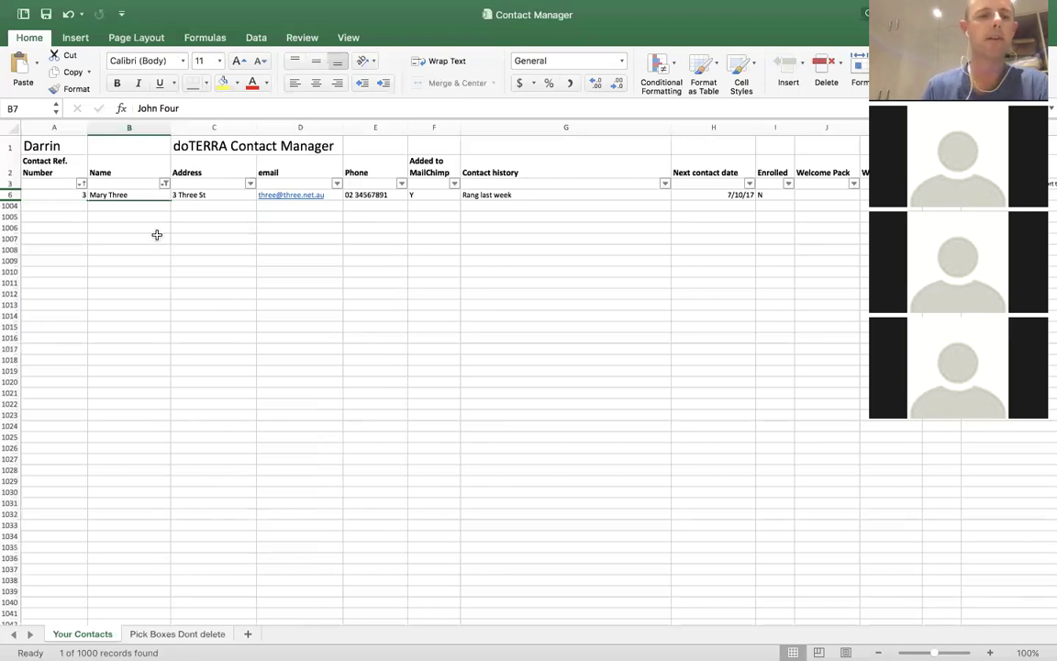
# Tick Select All in the Name filter to clear it and show all five contacts
pyautogui.click(164, 183)
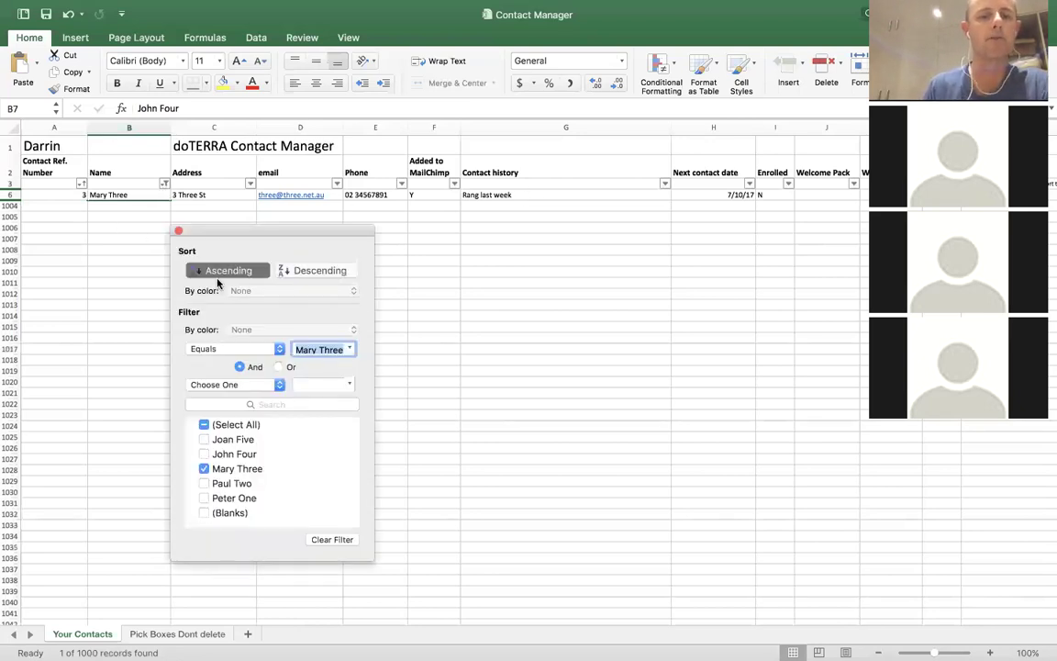
pyautogui.click(203, 424)
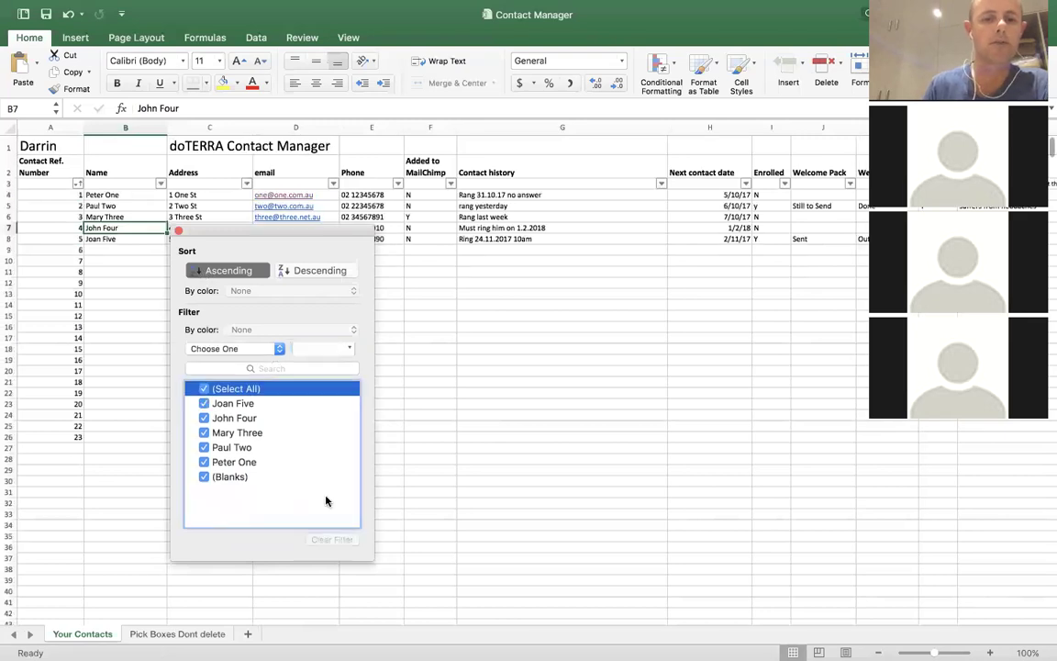
pyautogui.click(178, 232)
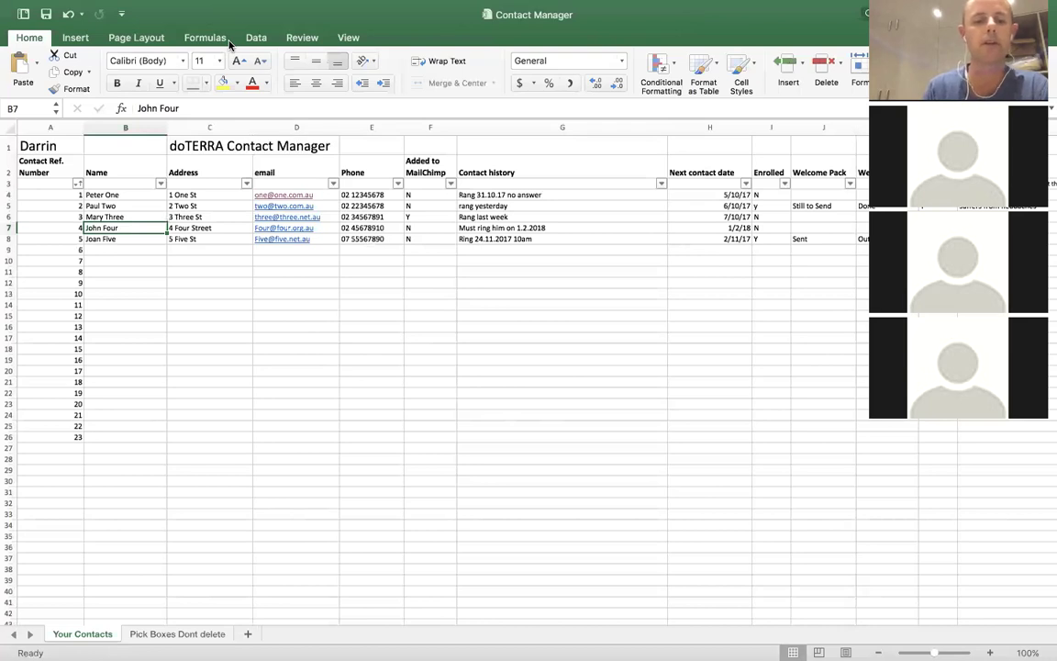
# Exit full screen with Ctrl+Cmd+F, then zoom the Excel window and move it higher on screen
pyautogui.press('ctrl+super+f')
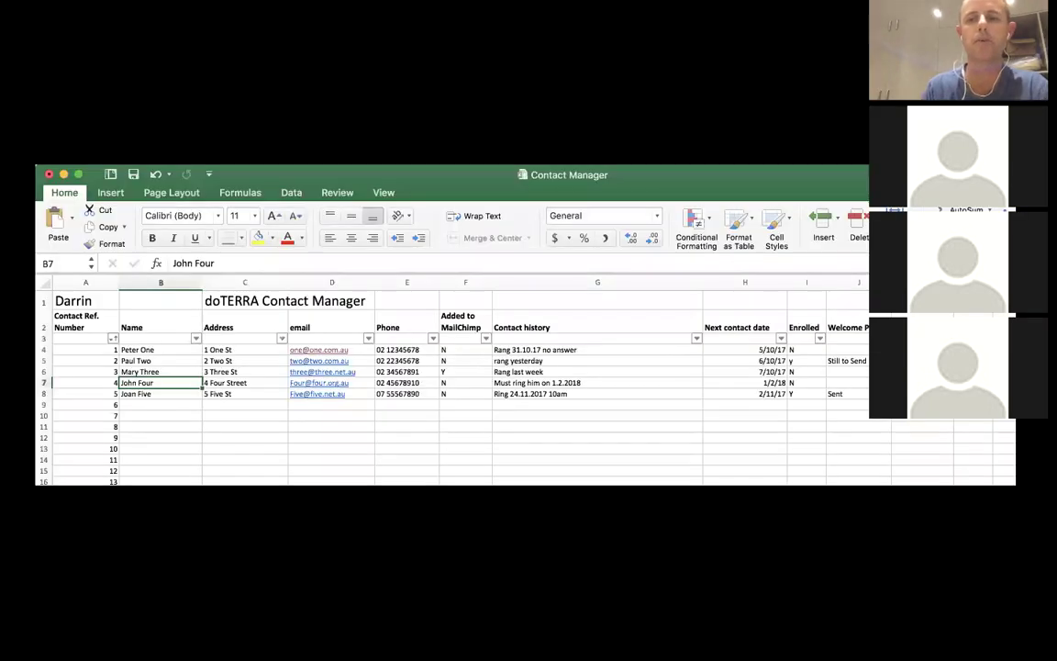
pyautogui.doubleClick(655, 187)
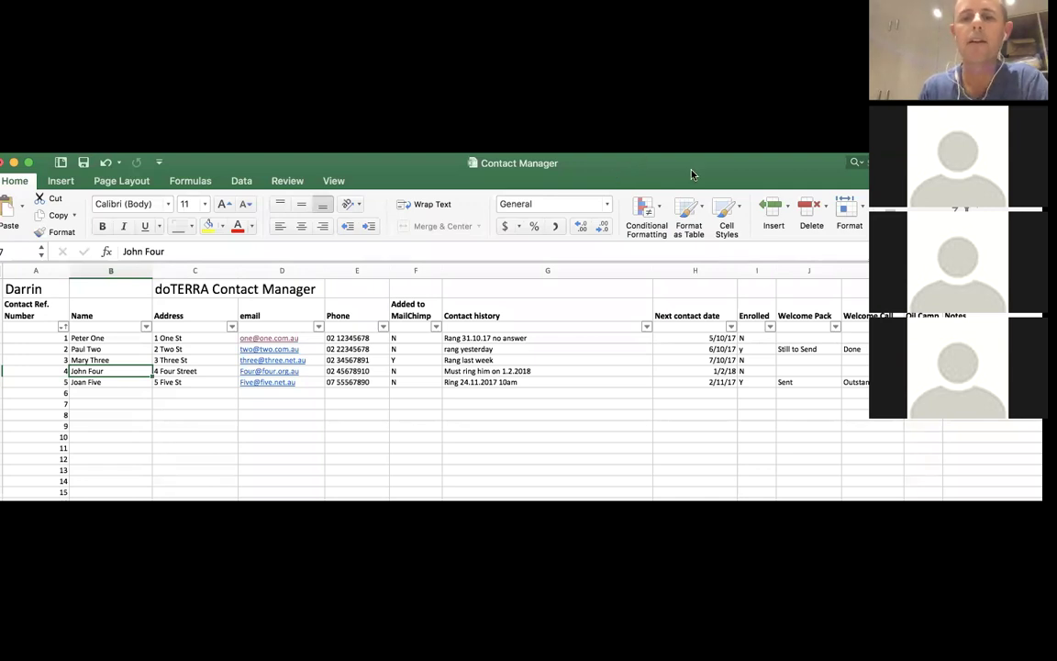
pyautogui.moveTo(691, 174); pyautogui.dragTo(707, 143)
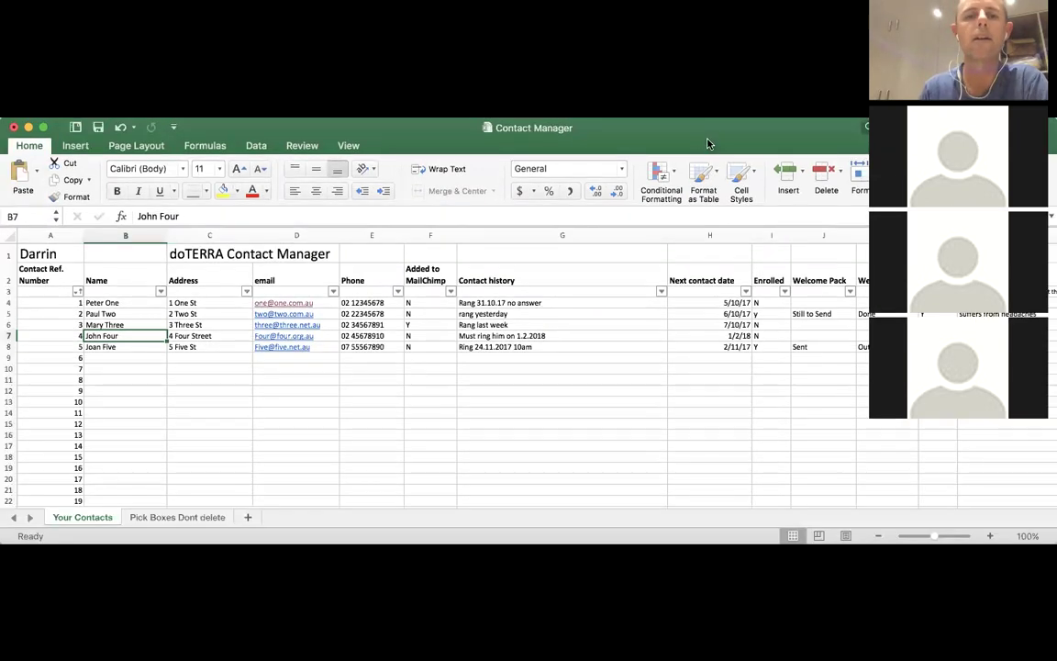
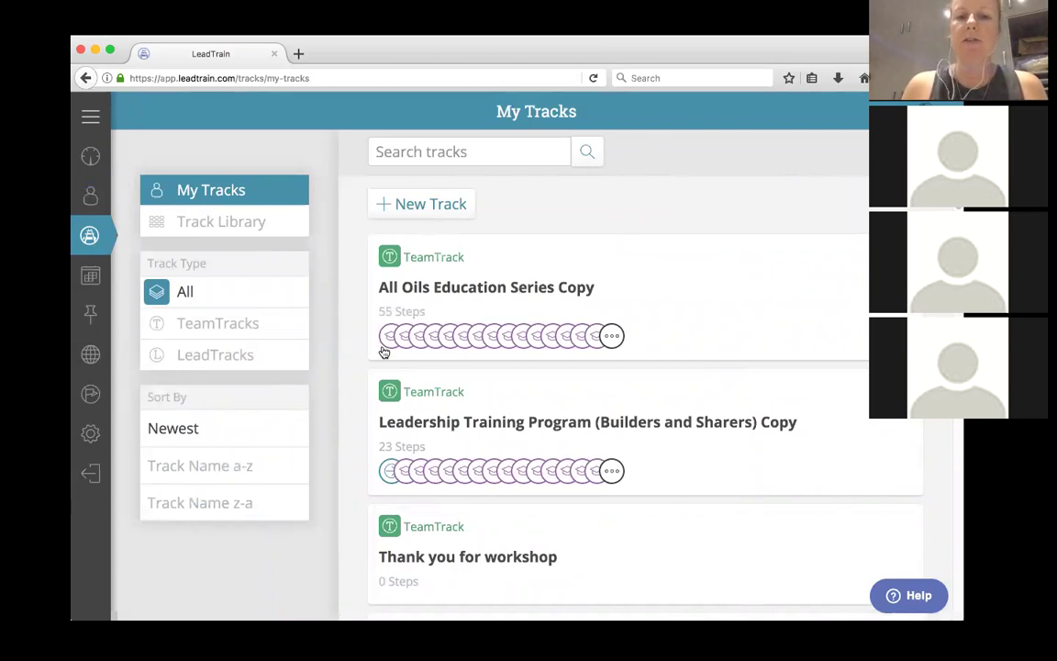
# Look at All Oils Education Series Copy, then open the 9-step Samples - Template Copy (Mish) track
pyautogui.click(385, 339)
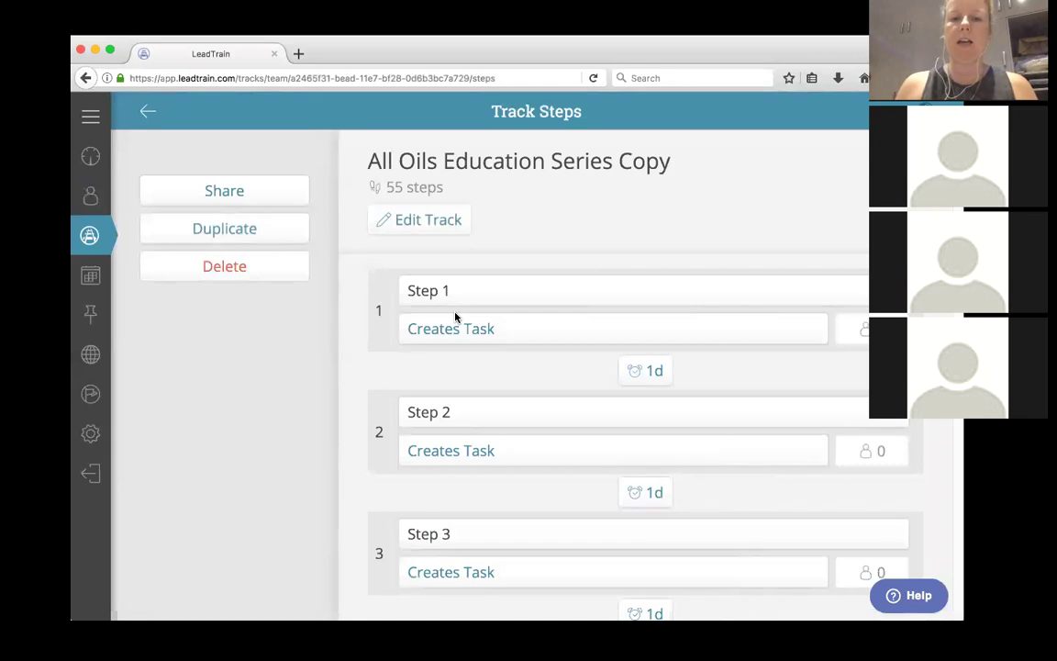
pyautogui.click(147, 111)
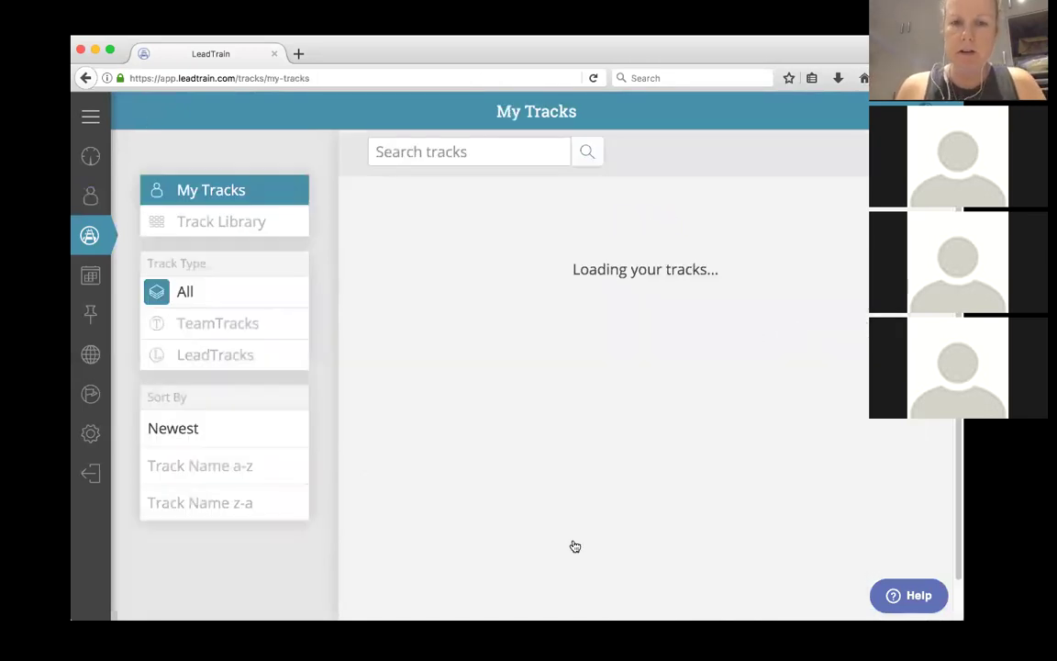
pyautogui.scroll(-10, 441, 563)
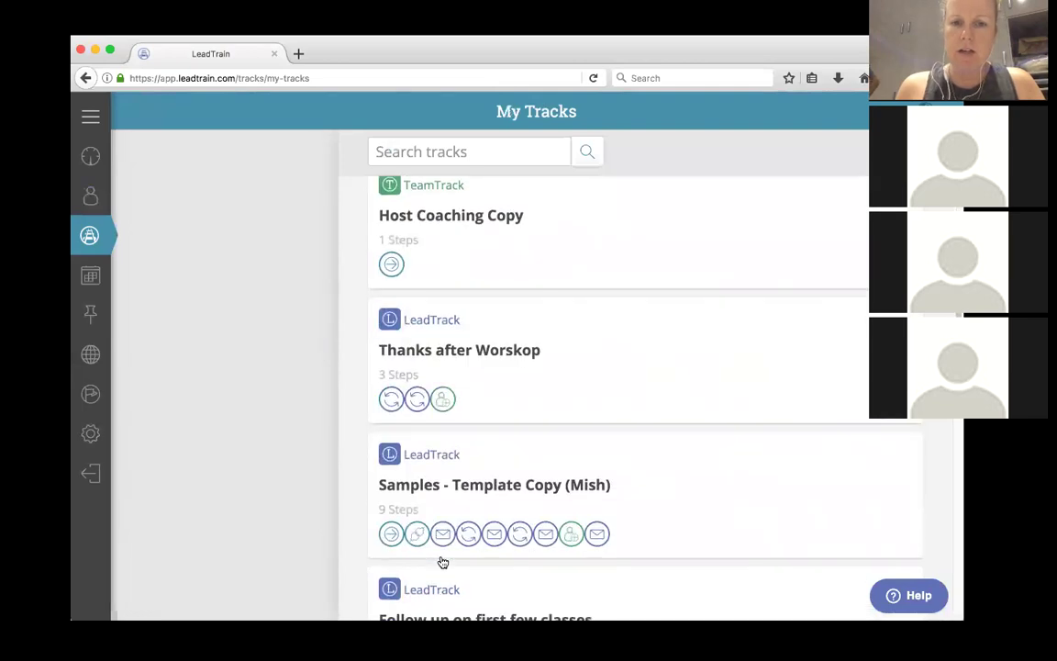
pyautogui.scroll(-3, 441, 562)
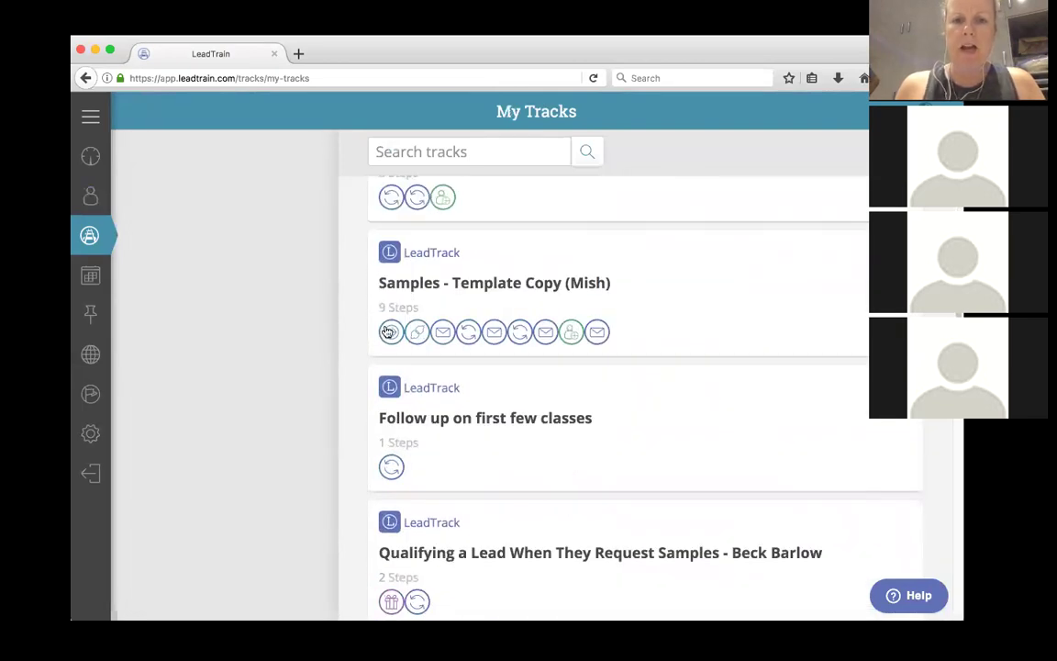
pyautogui.click(485, 336)
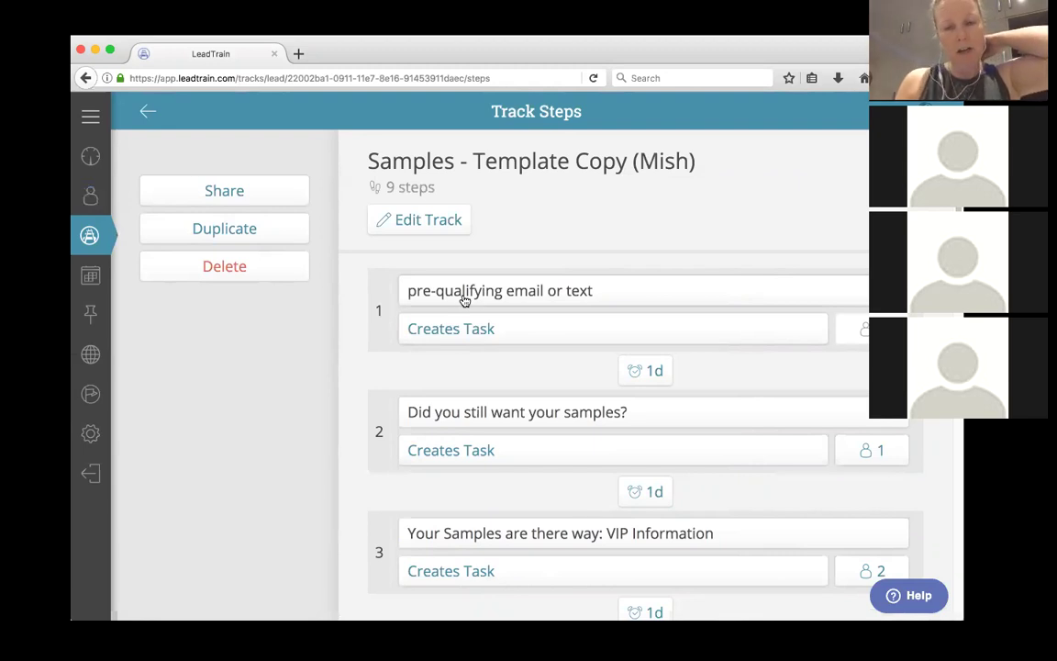
pyautogui.click(482, 294)
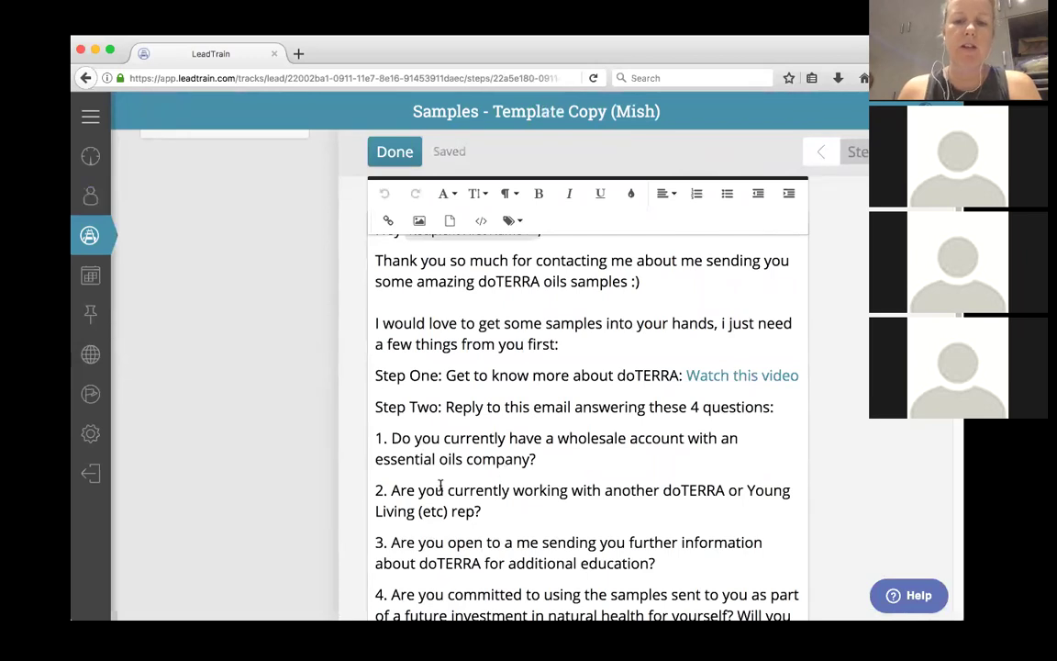
pyautogui.scroll(-5, 409, 459)
pyautogui.scroll(-1, 408, 459)
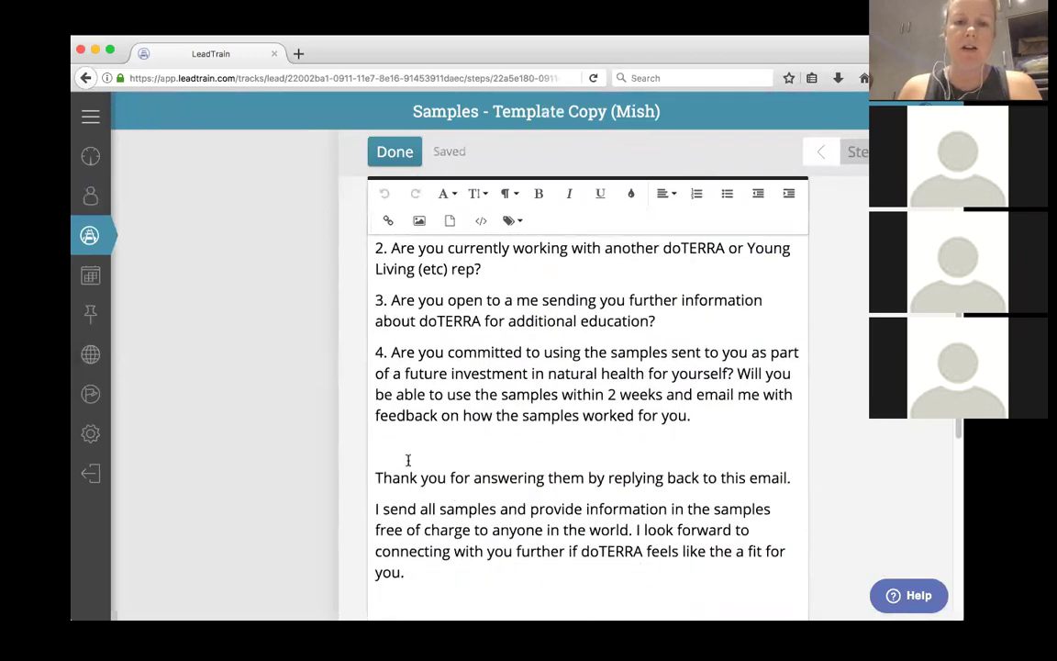
pyautogui.click(87, 78)
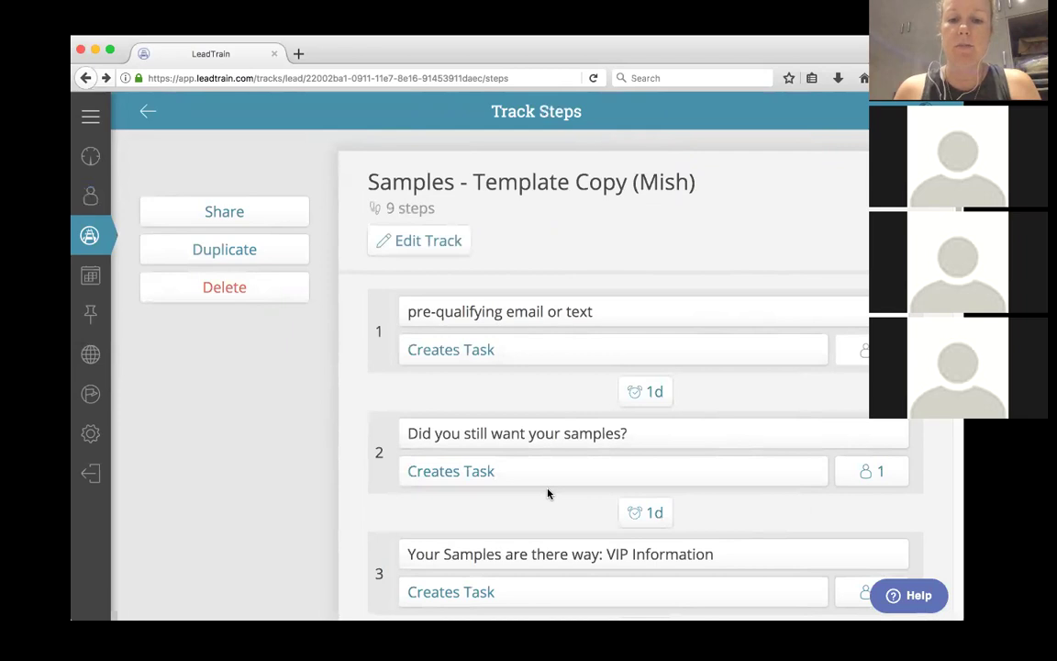
# Review steps 1–9 of the Samples track, then return to the My Tracks list
pyautogui.scroll(-5, 547, 493)
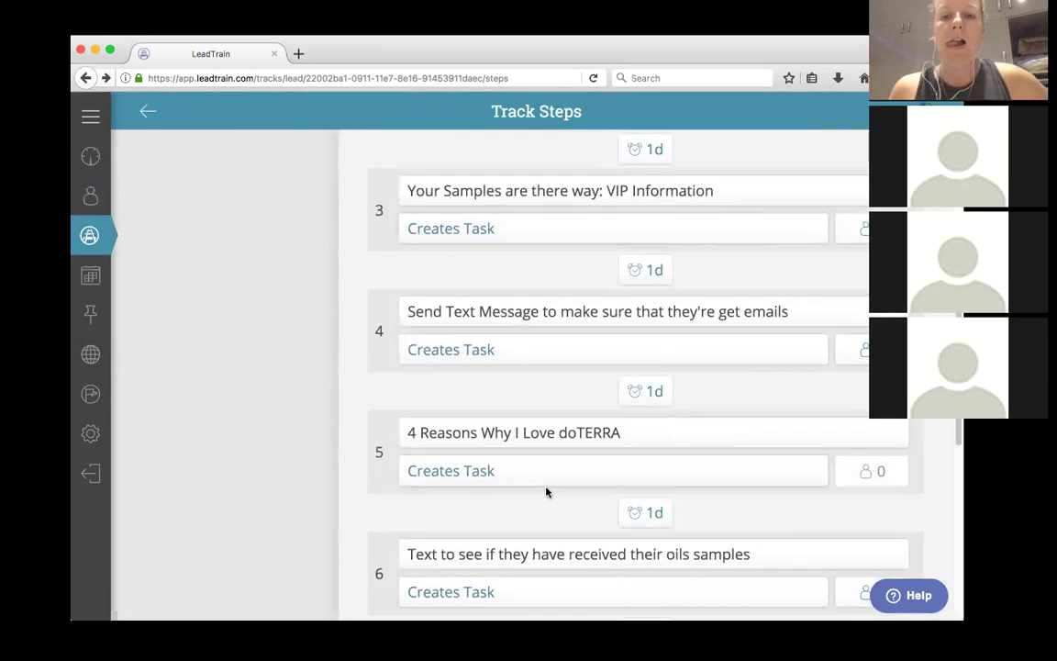
pyautogui.scroll(3, 546, 493)
pyautogui.scroll(-1, 628, 380)
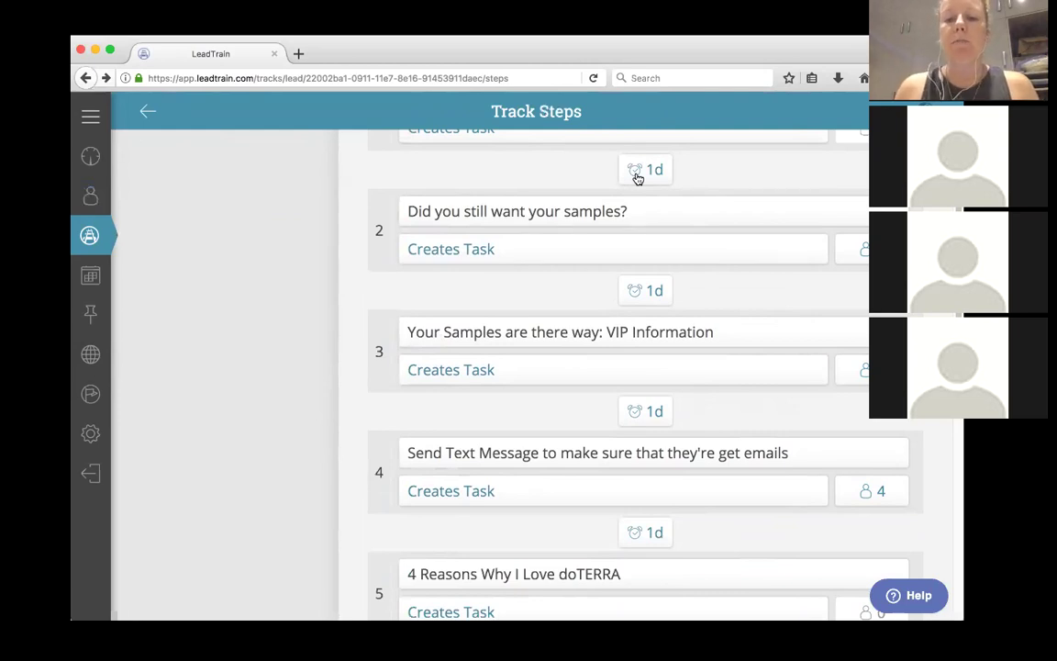
pyautogui.scroll(-3, 510, 374)
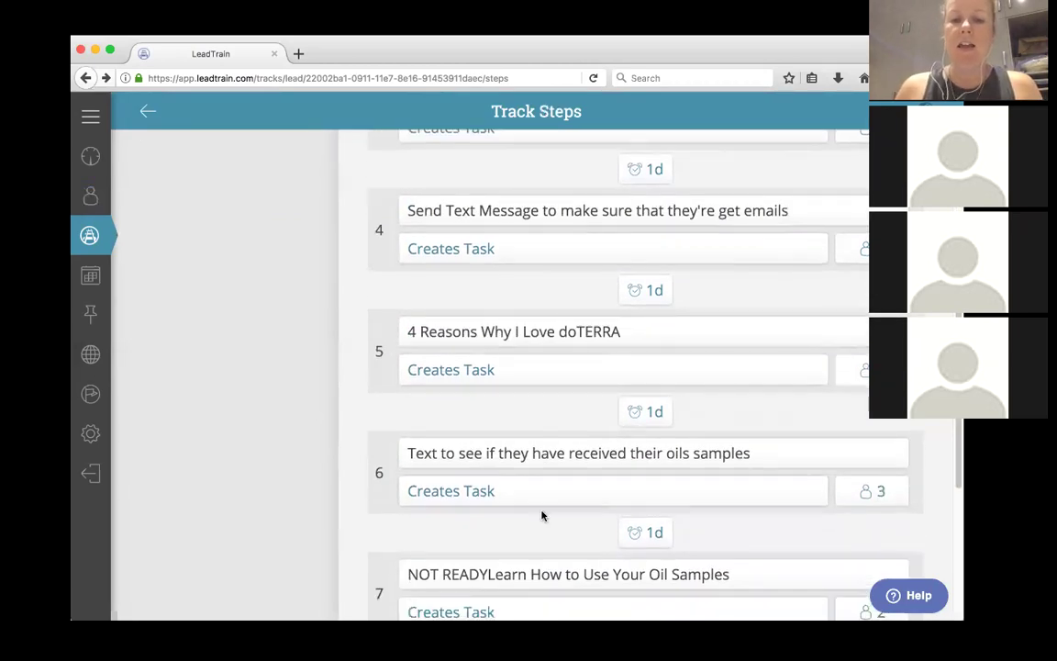
pyautogui.scroll(-4, 540, 512)
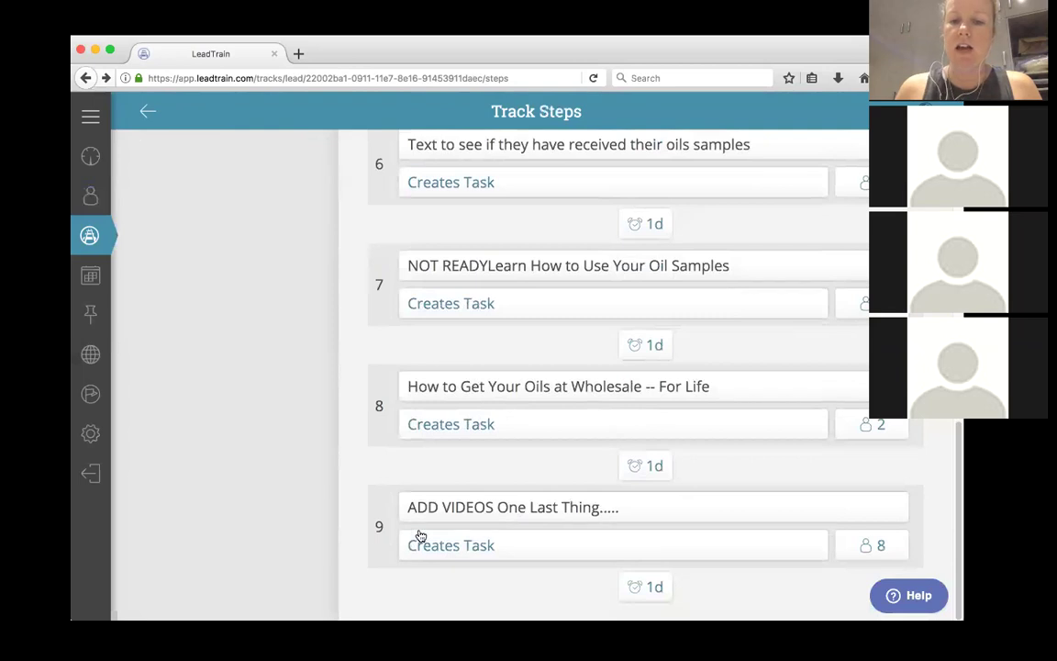
pyautogui.click(146, 118)
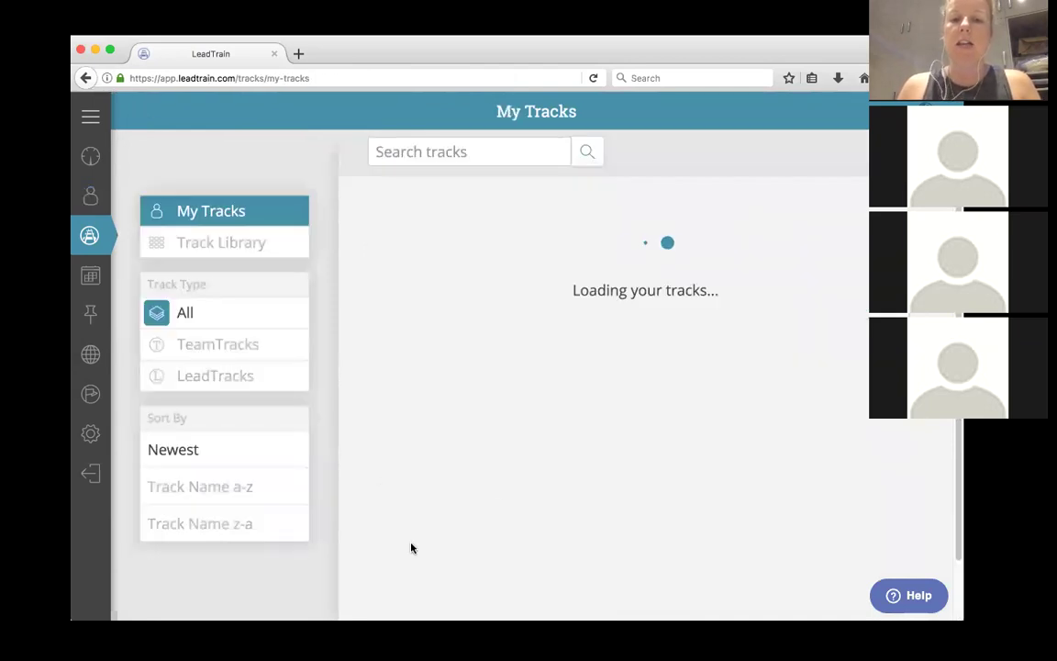
# Scroll through the My Tracks list, then open the Contacts area's Prospects page
pyautogui.scroll(-5, 528, 503)
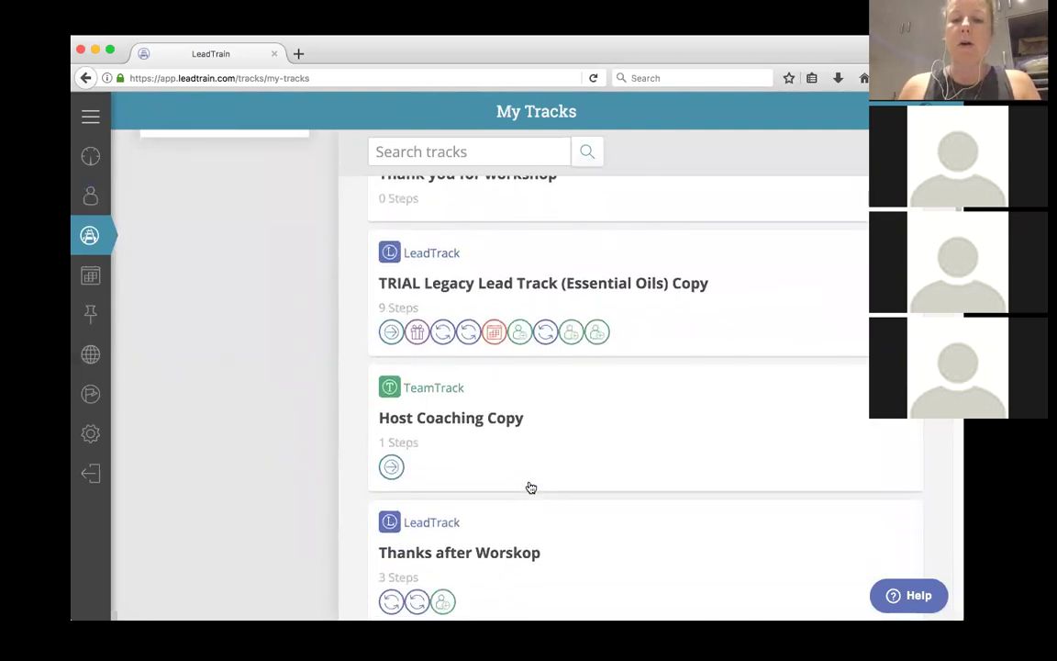
pyautogui.scroll(-3, 529, 486)
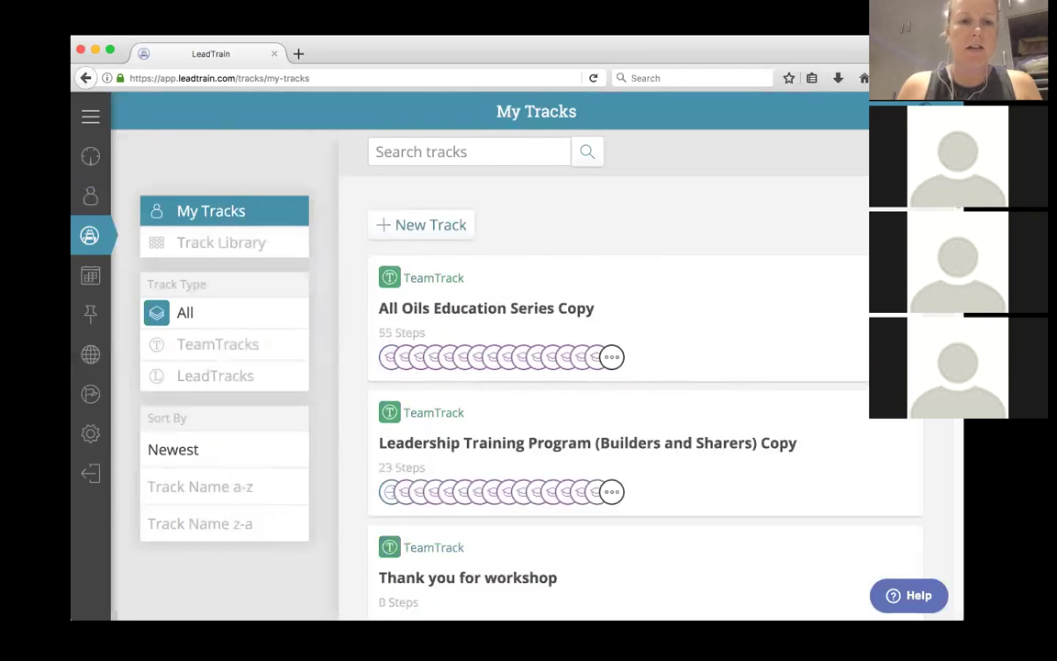
pyautogui.click(89, 195)
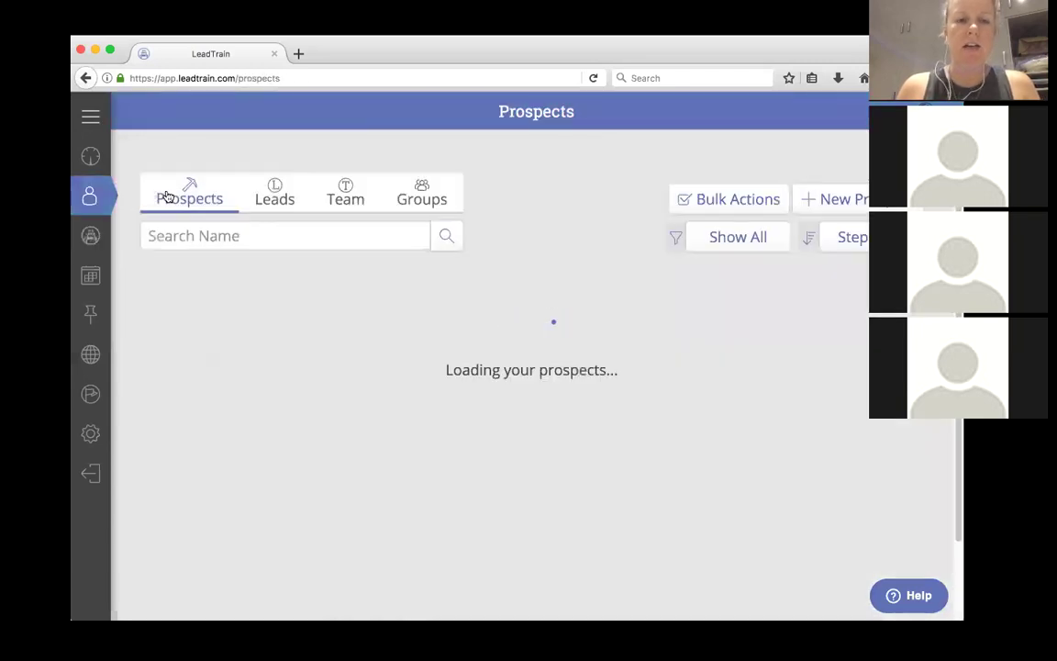
# Browse the prospects list, then the leads list
pyautogui.scroll(-10, 427, 542)
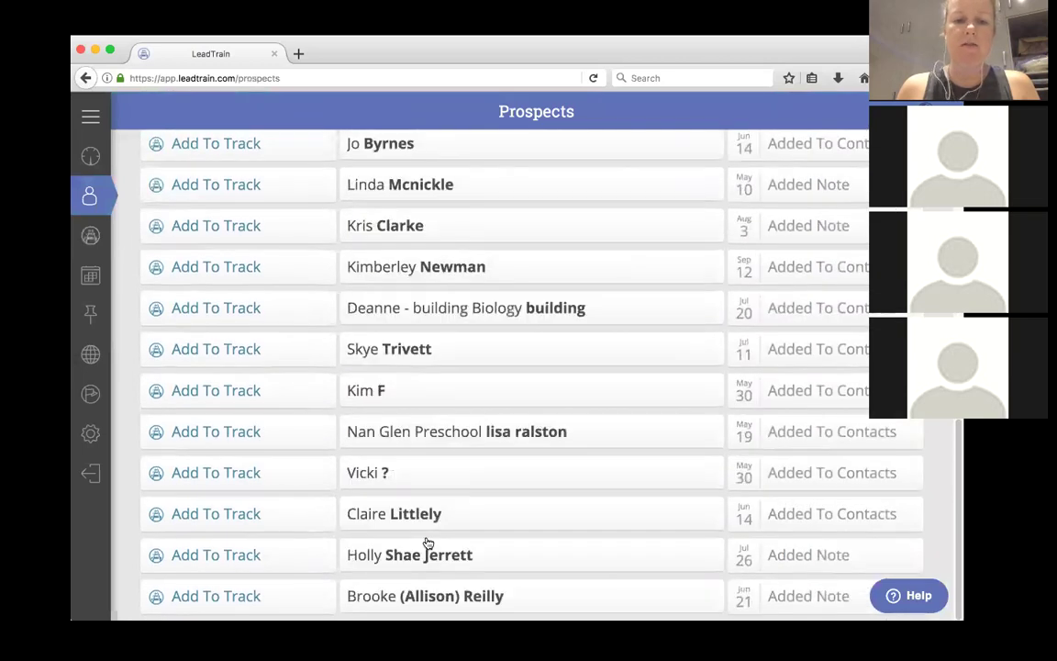
pyautogui.scroll(10, 425, 536)
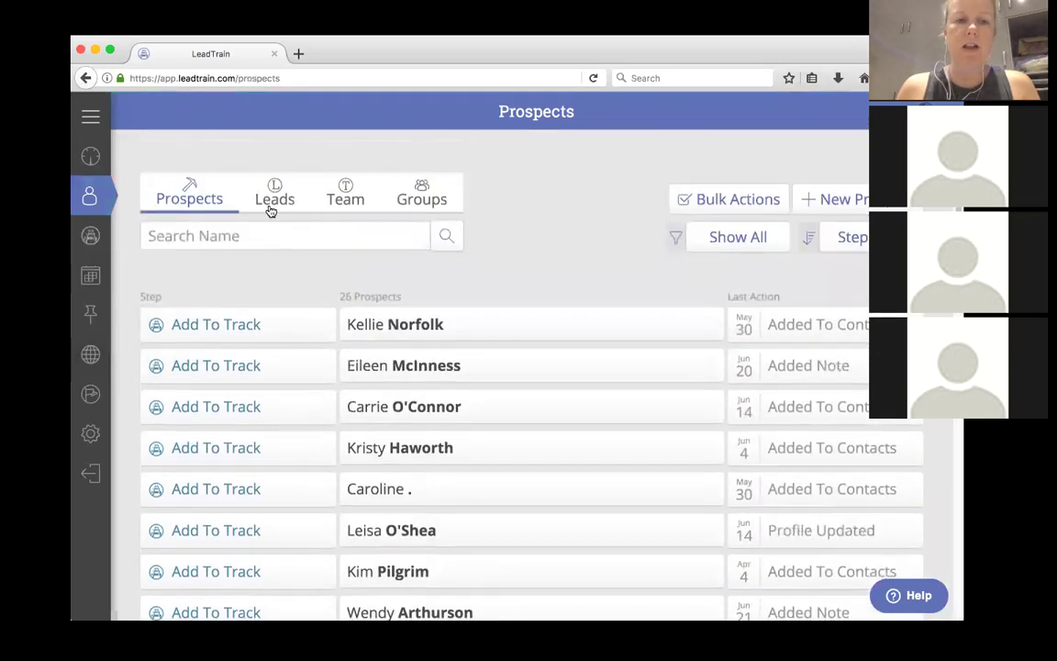
pyautogui.click(273, 206)
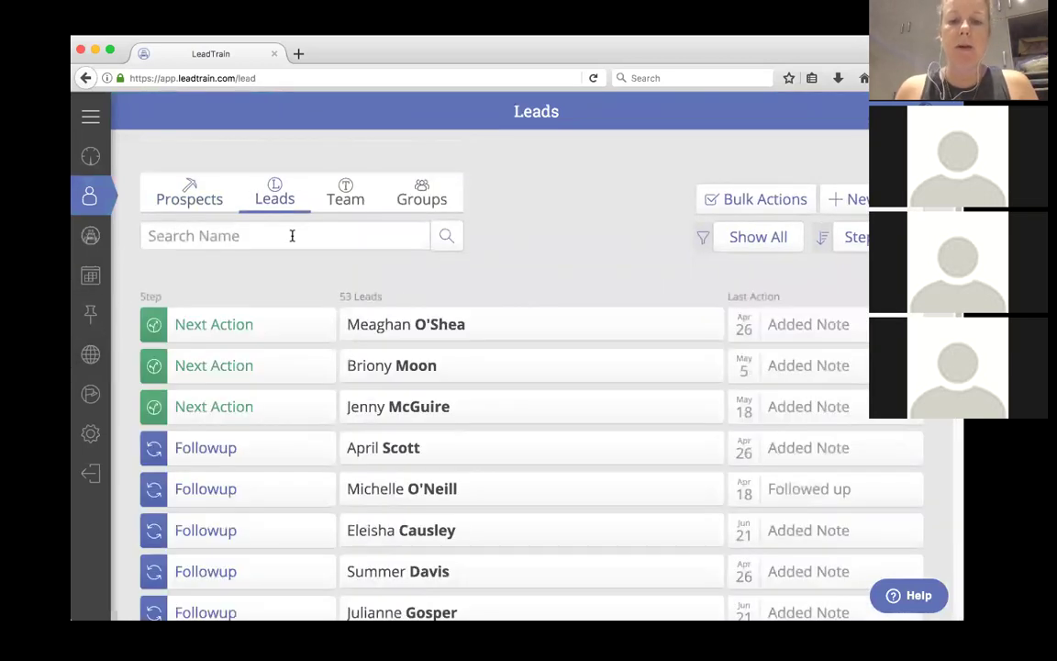
pyautogui.scroll(-6, 389, 559)
pyautogui.scroll(4, 339, 269)
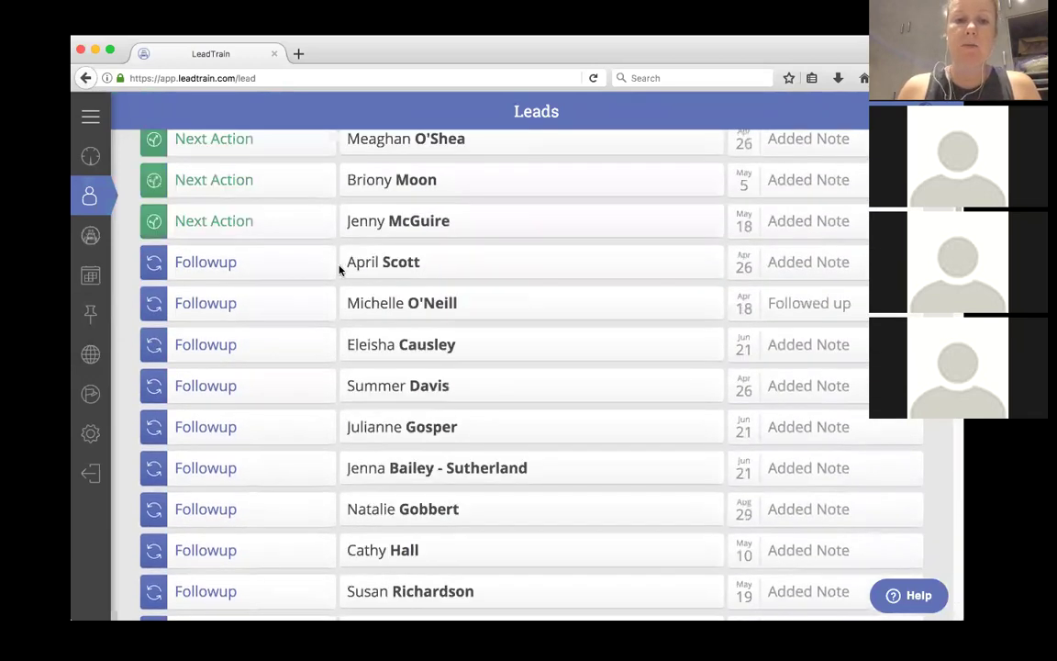
pyautogui.scroll(3, 339, 269)
# Browse the team members list, then the Groups list with General (90) and Facebook (34)
pyautogui.click(341, 195)
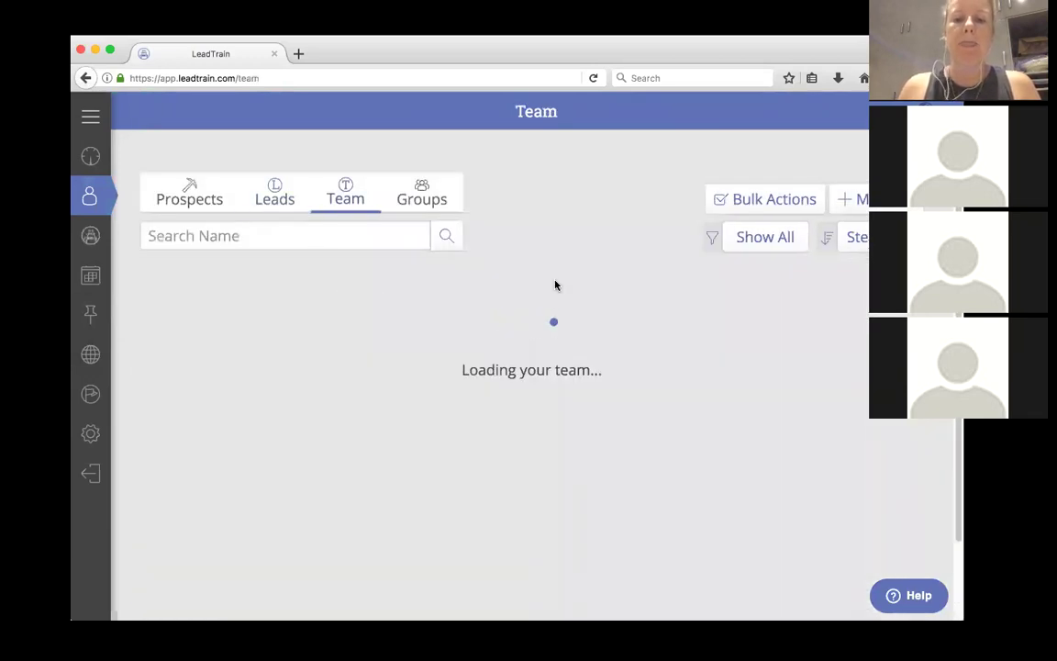
pyautogui.scroll(-10, 431, 505)
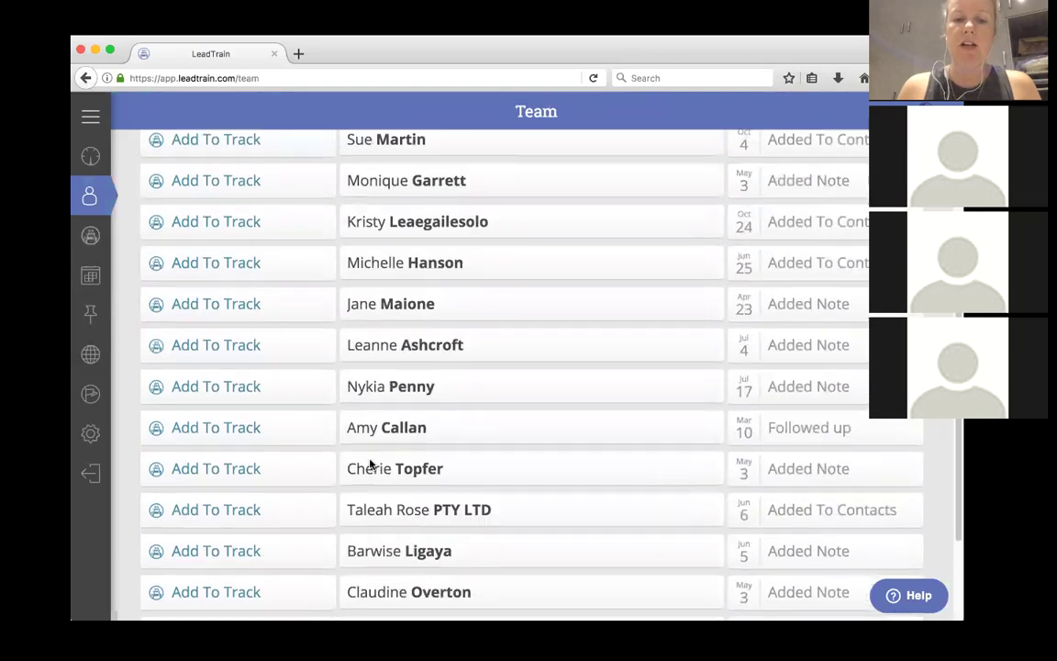
pyautogui.scroll(10, 369, 463)
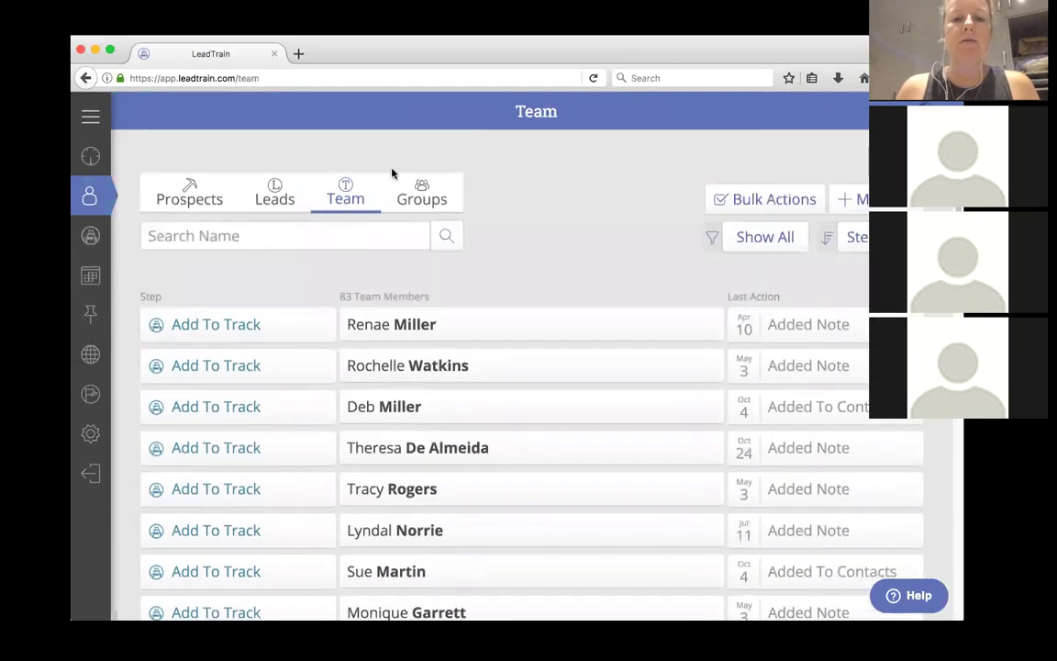
pyautogui.click(422, 191)
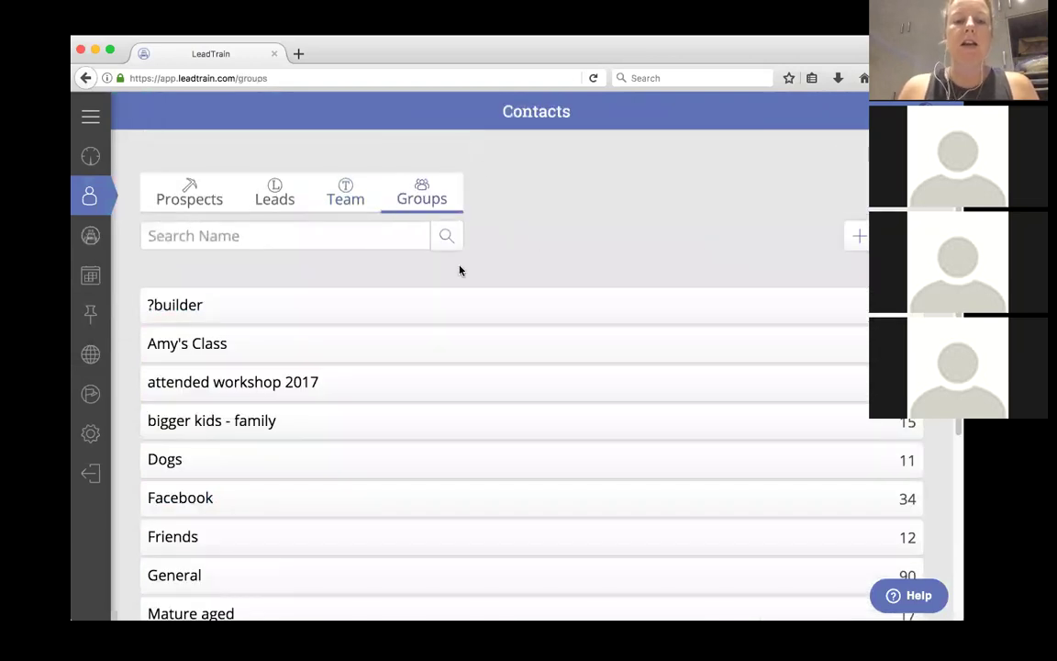
pyautogui.scroll(-5, 161, 551)
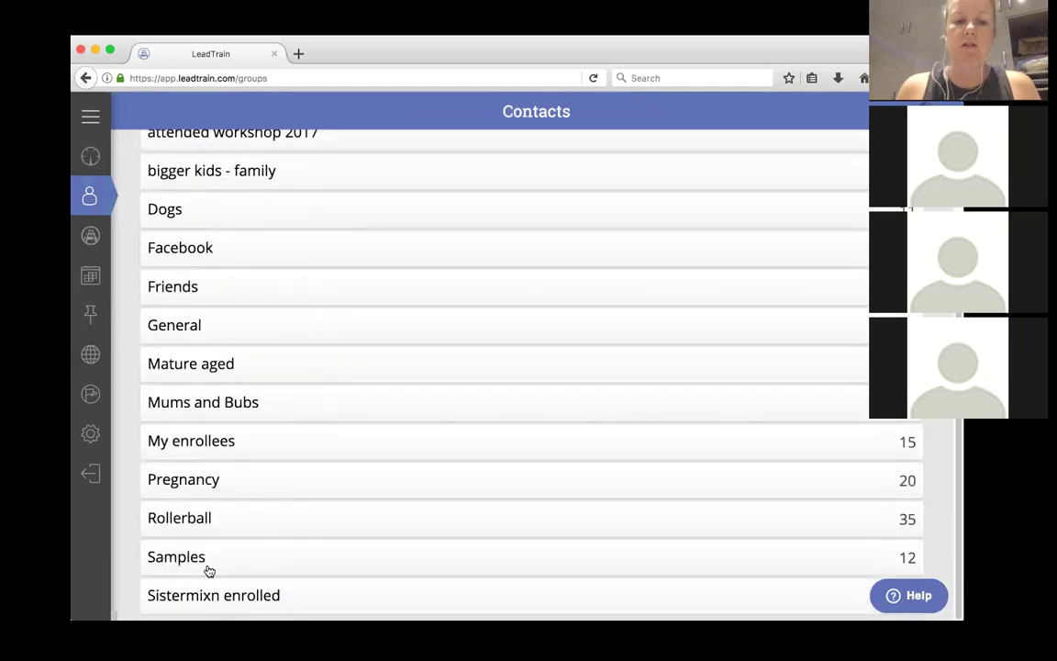
pyautogui.scroll(3, 210, 569)
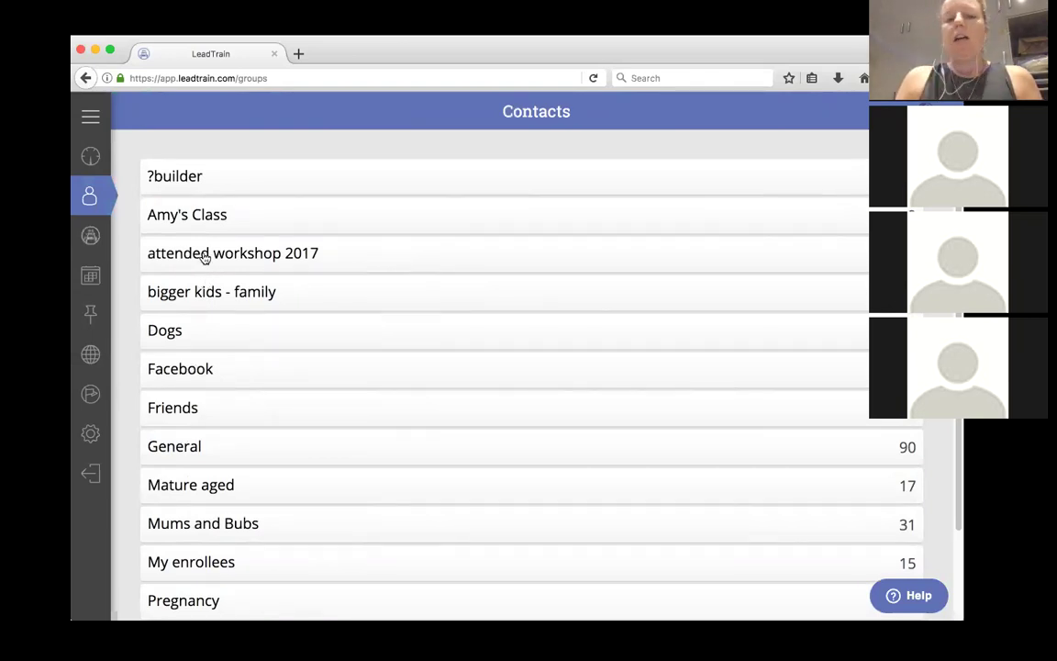
pyautogui.scroll(2, 253, 437)
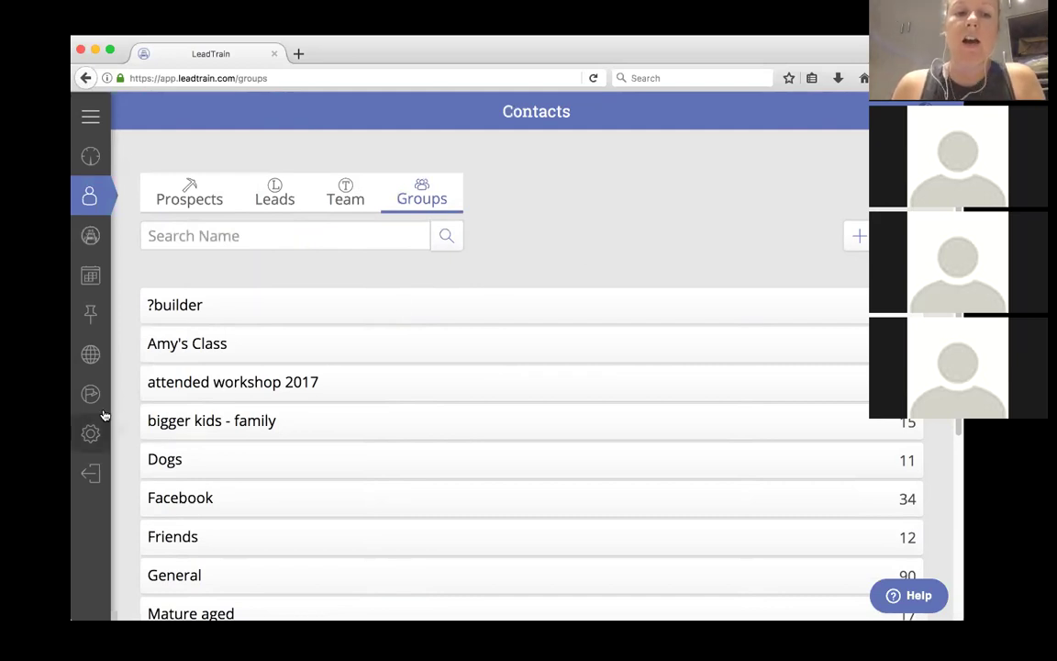
pyautogui.click(89, 354)
# Review the Home, Samples and Events pages, then show the Social Media post dated 11 Mar 2017
pyautogui.scroll(-5, 536, 470)
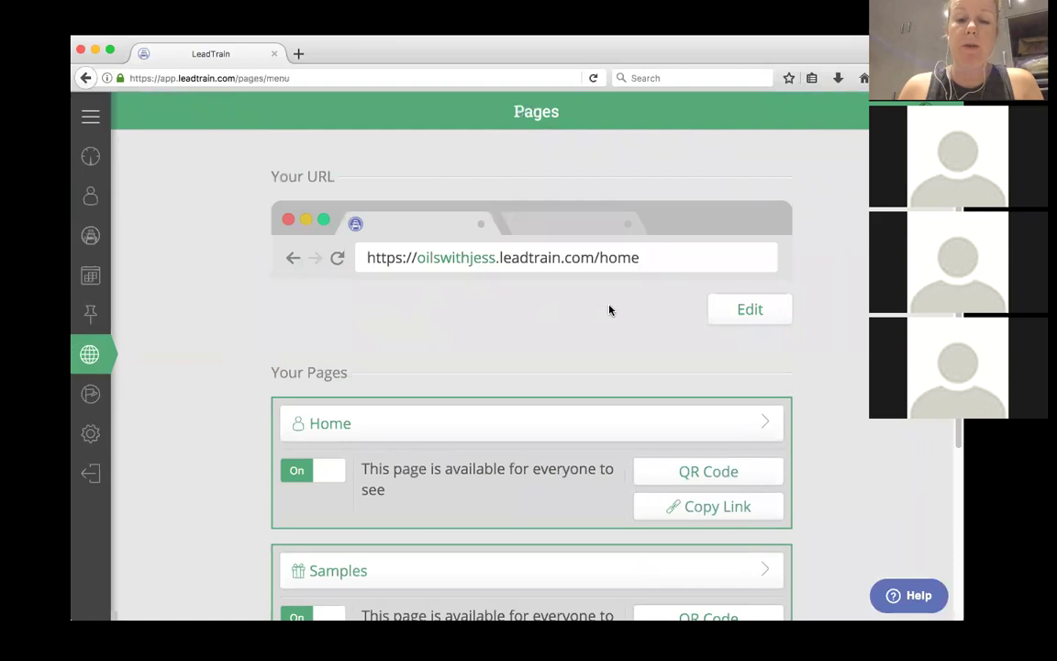
pyautogui.scroll(-3, 562, 431)
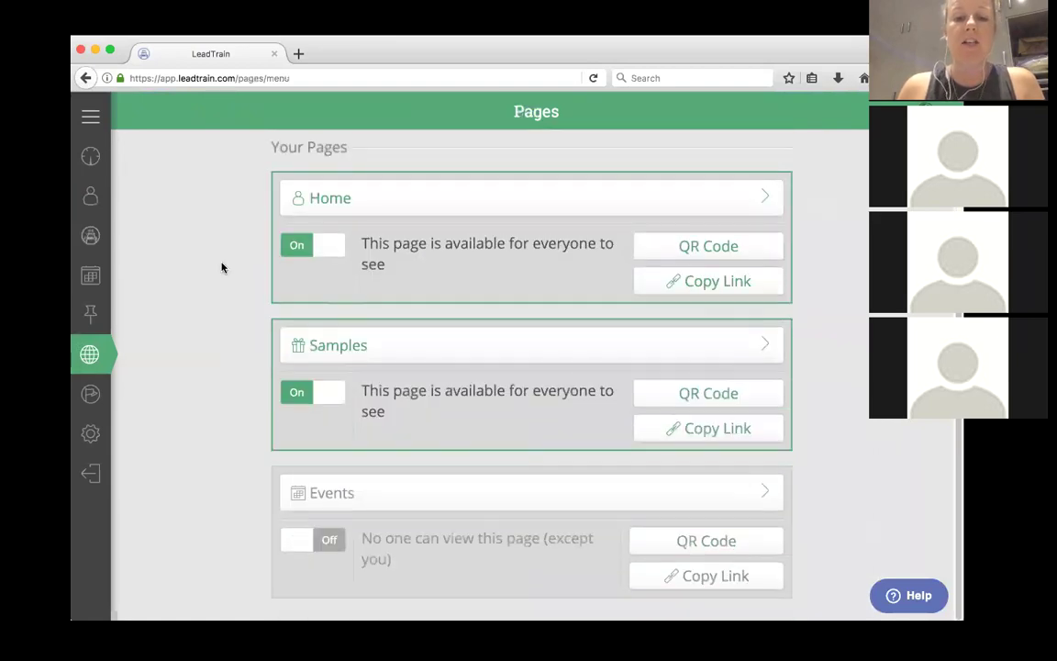
pyautogui.click(90, 316)
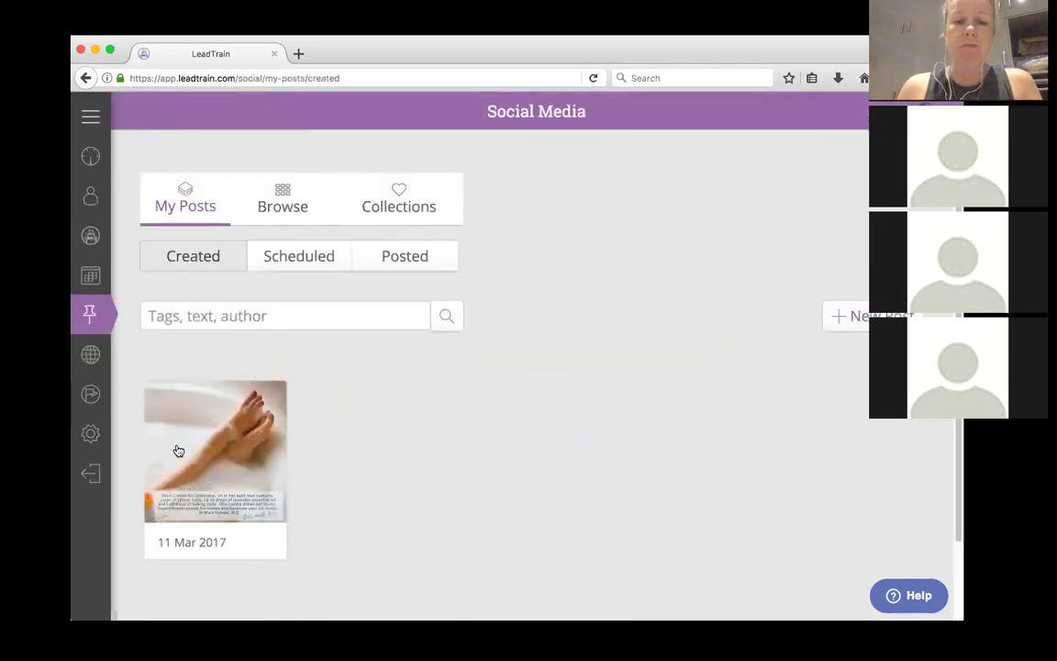
# Move the browser window lower and add a new blank tab beside LeadTrain
pyautogui.scroll(-2, 232, 477)
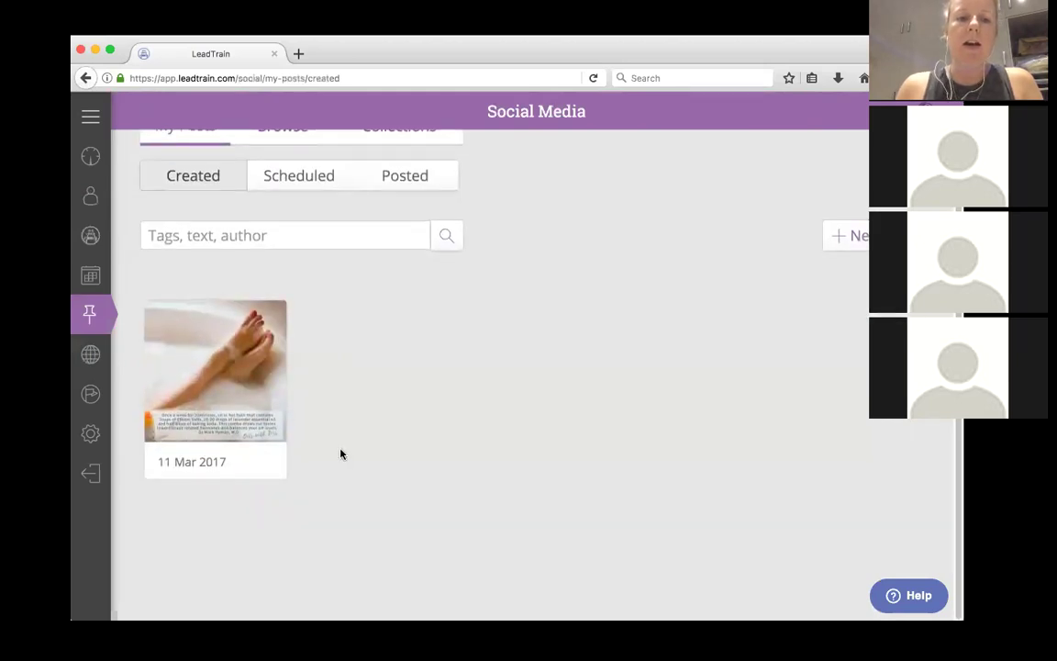
pyautogui.scroll(2, 339, 454)
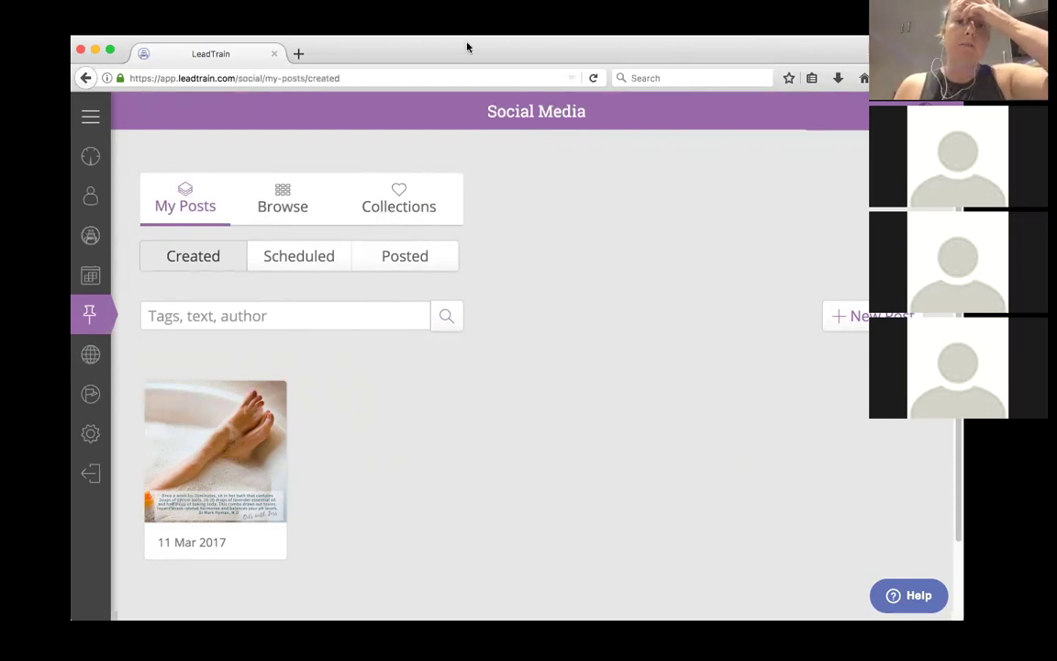
pyautogui.moveTo(459, 42); pyautogui.dragTo(302, 116)
pyautogui.click(299, 112)
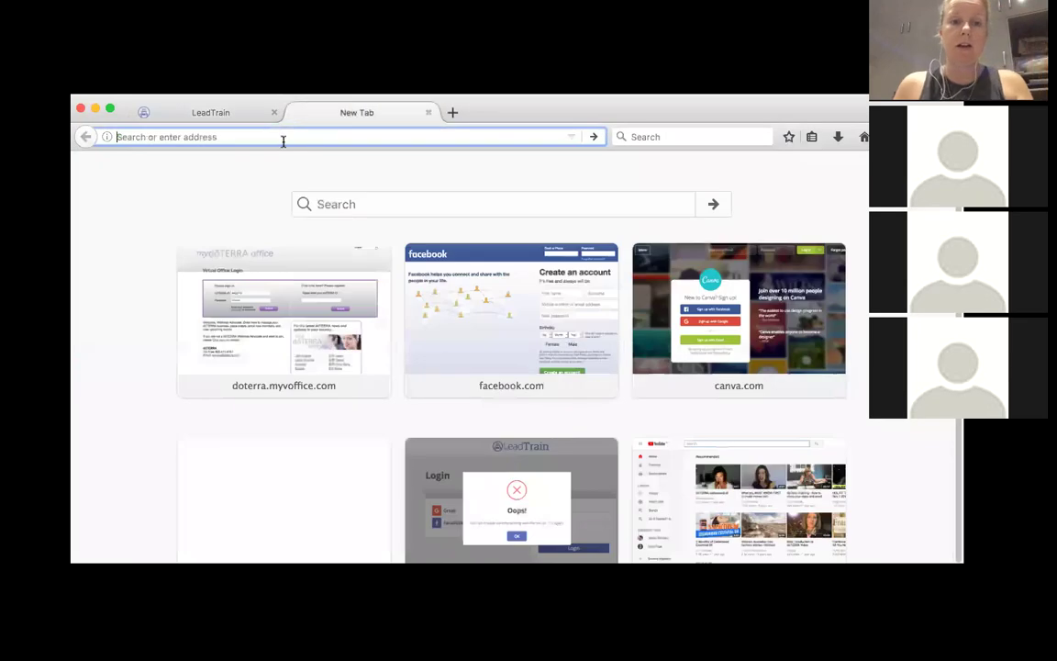
# Search for zoho and view the Zoho CRM product page's telephony, email and social features
pyautogui.write('z')
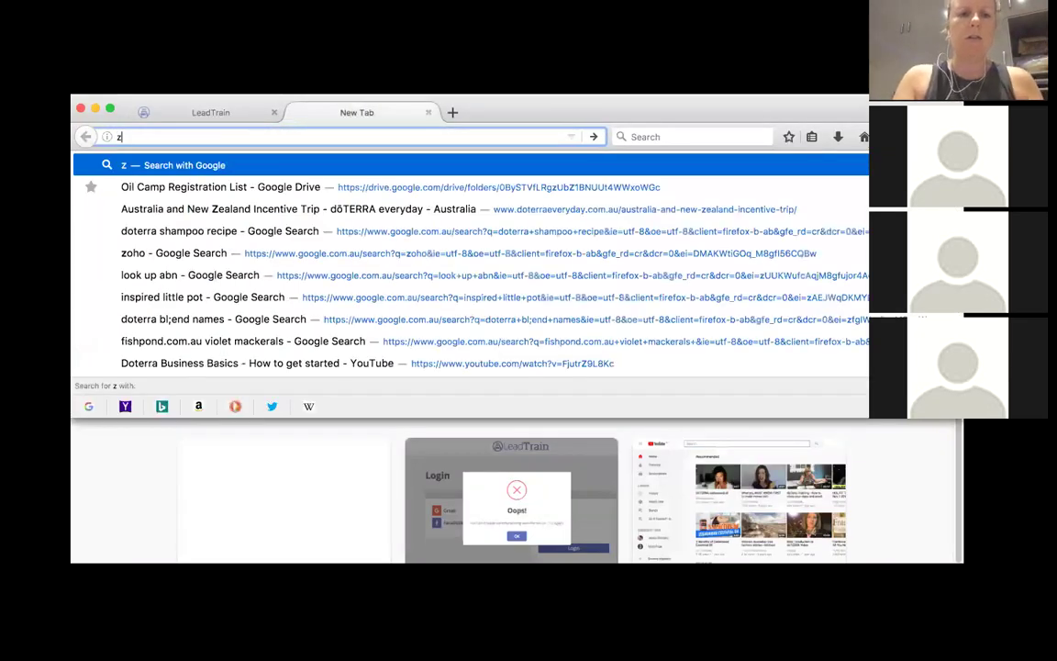
pyautogui.write('oho')
pyautogui.press('Return')
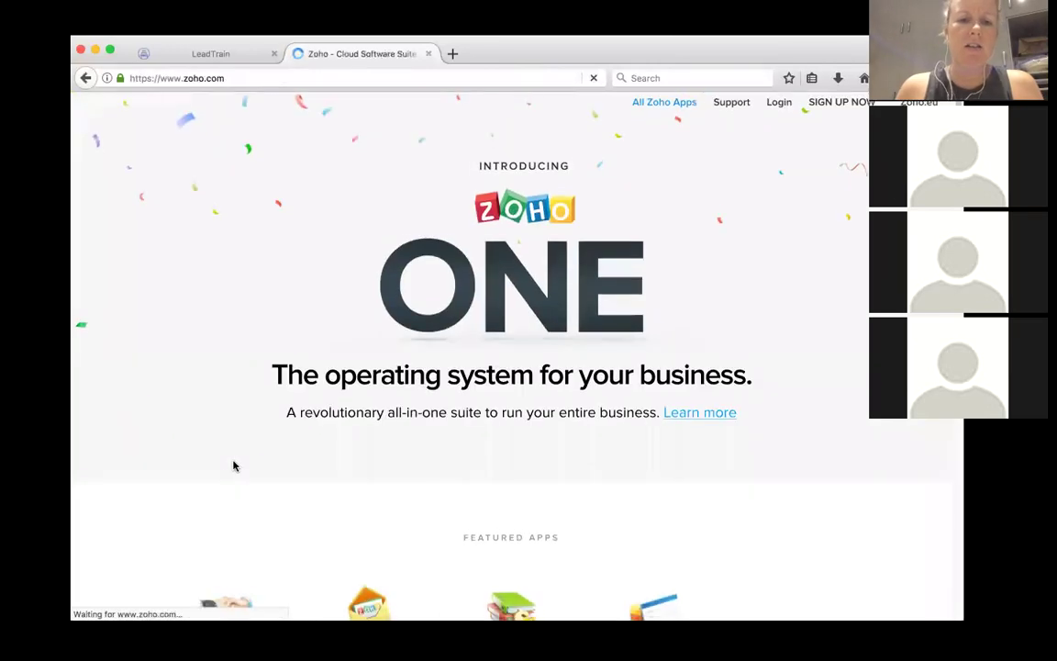
pyautogui.scroll(-5, 234, 467)
pyautogui.click(210, 418)
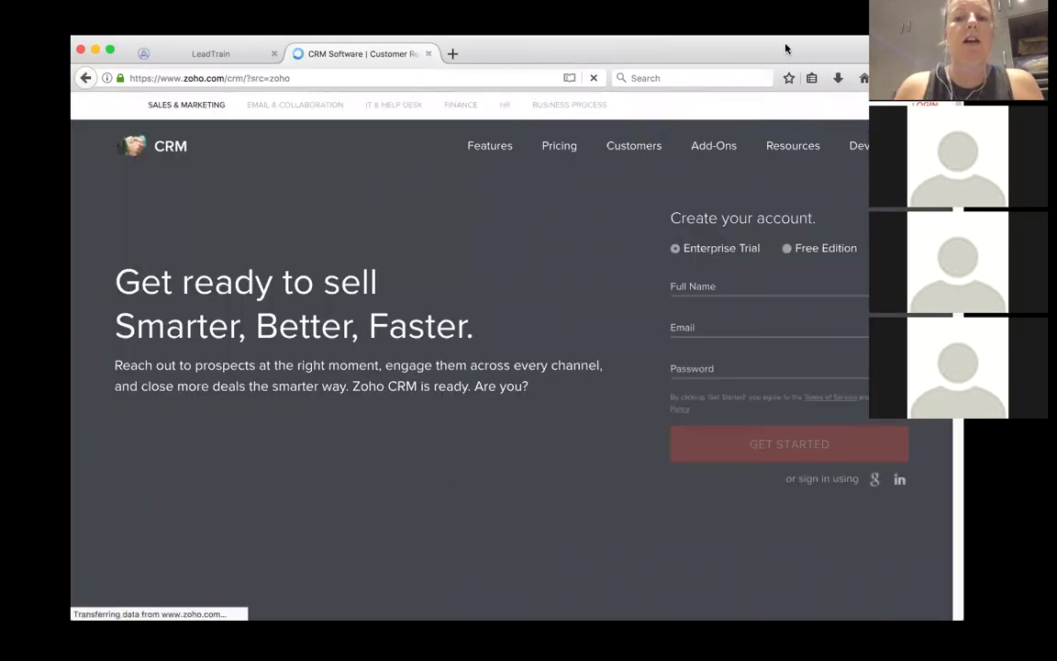
pyautogui.scroll(-10, 343, 466)
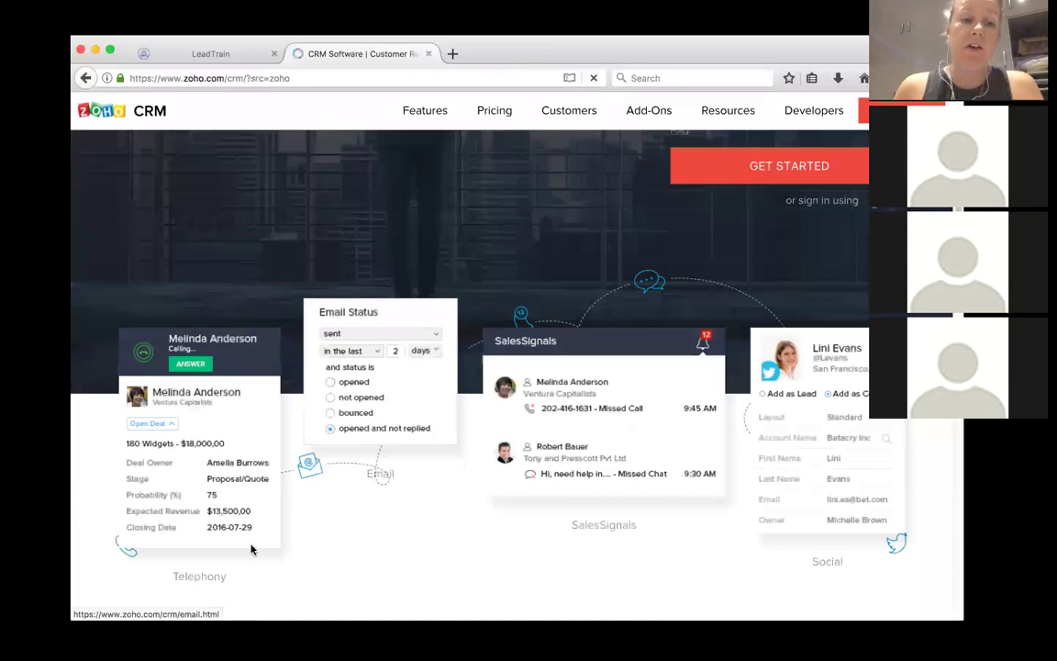
pyautogui.scroll(-1, 246, 551)
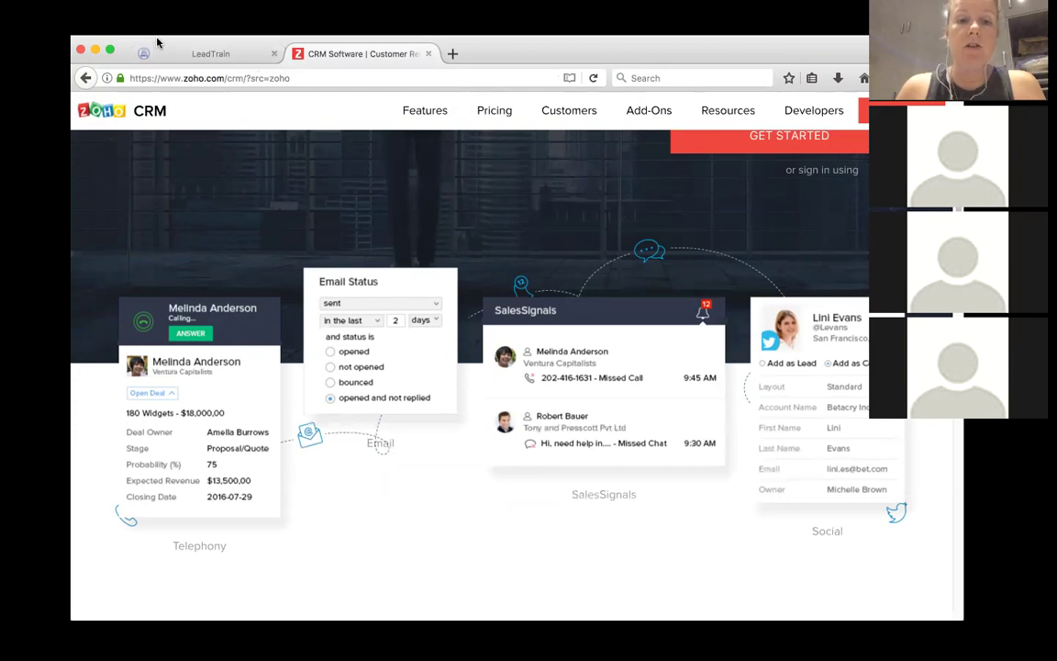
pyautogui.hotkey('ctrl', 'alt', 'c')
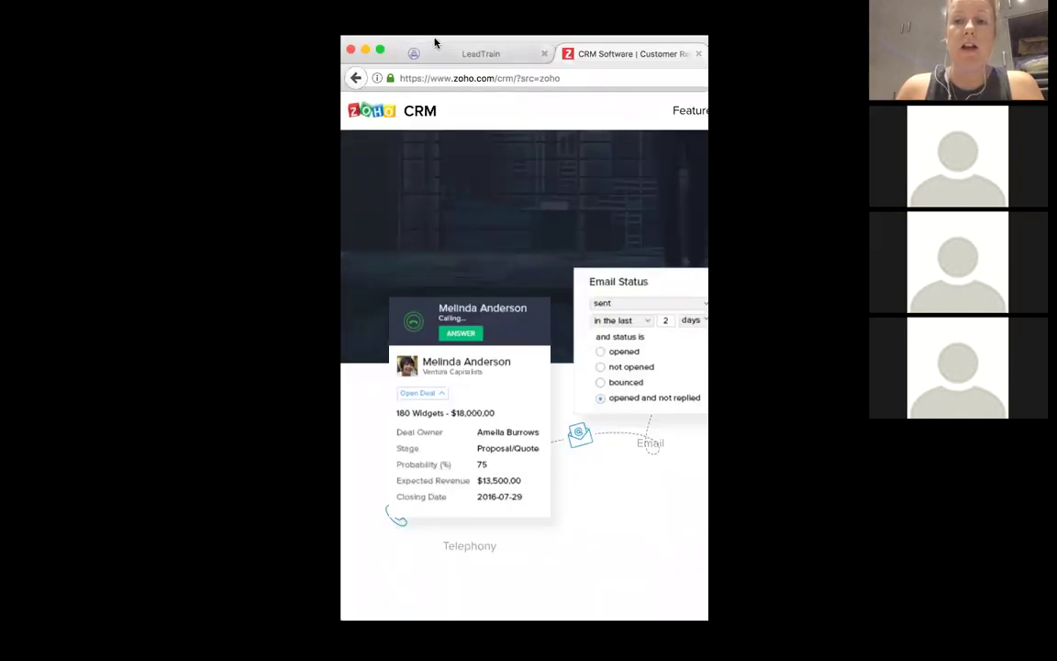
pyautogui.hotkey('ctrl', 'alt', 'Return')
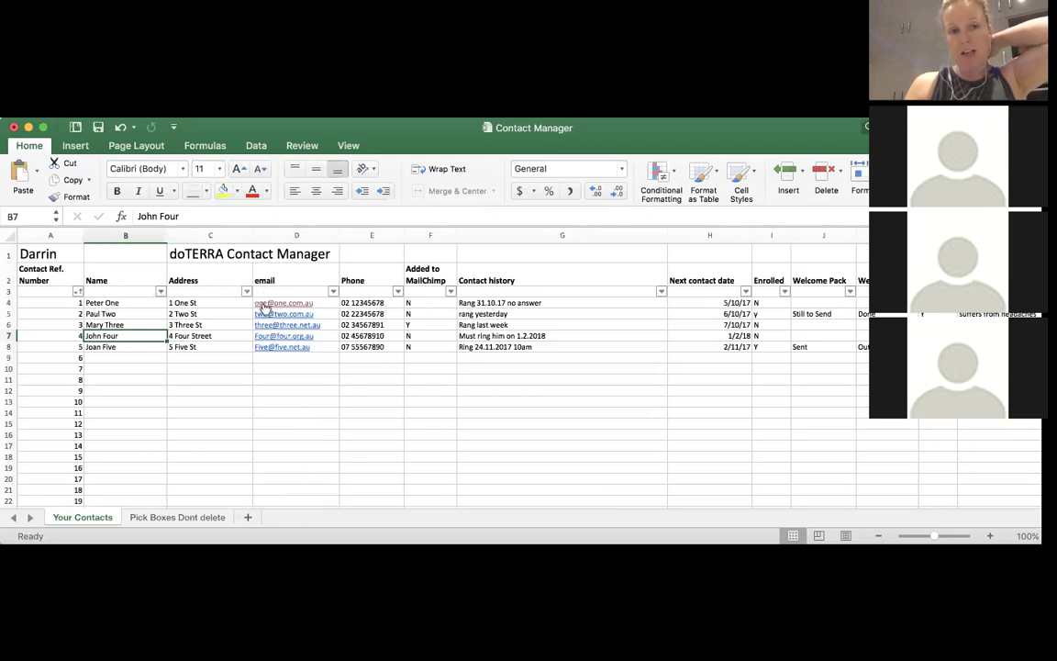
# Select the contacts' email addresses D4:D19 in the Excel Contact Manager
pyautogui.moveTo(295, 467); pyautogui.dragTo(264, 303)
pyautogui.scroll(-1, 284, 417)
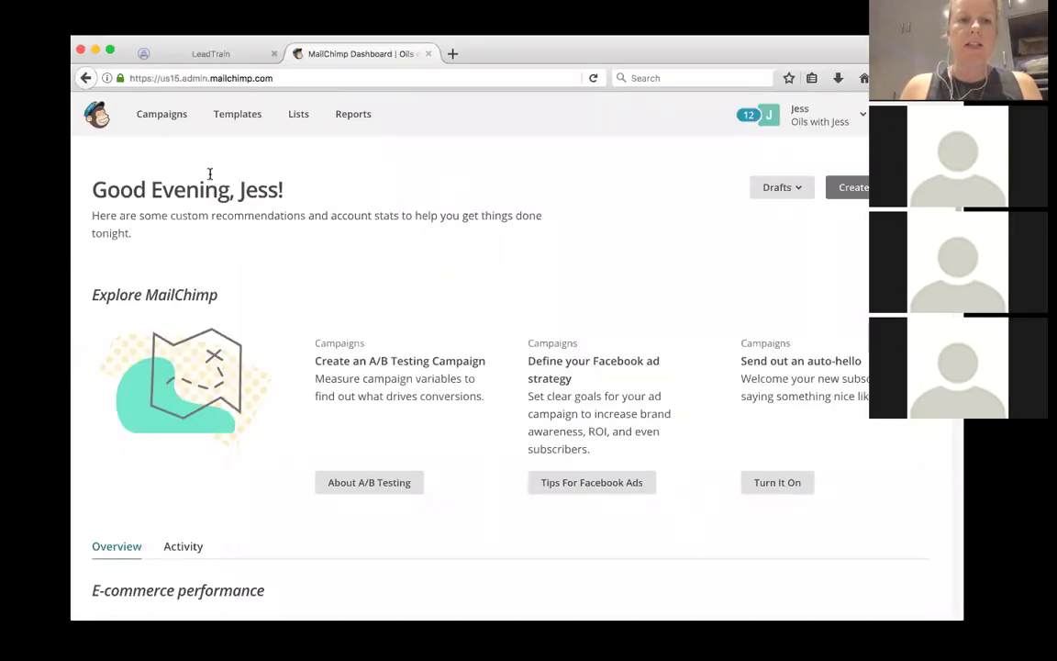
# Check the MailChimp dashboard recommendations, then view the Campaigns page with its folders
pyautogui.click(164, 114)
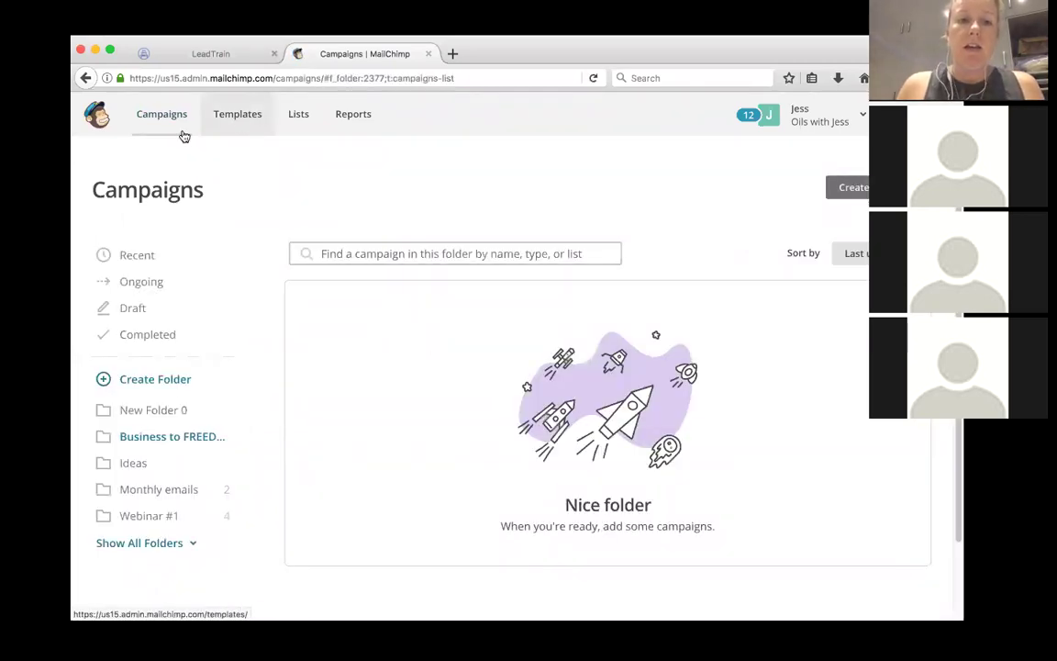
pyautogui.click(87, 113)
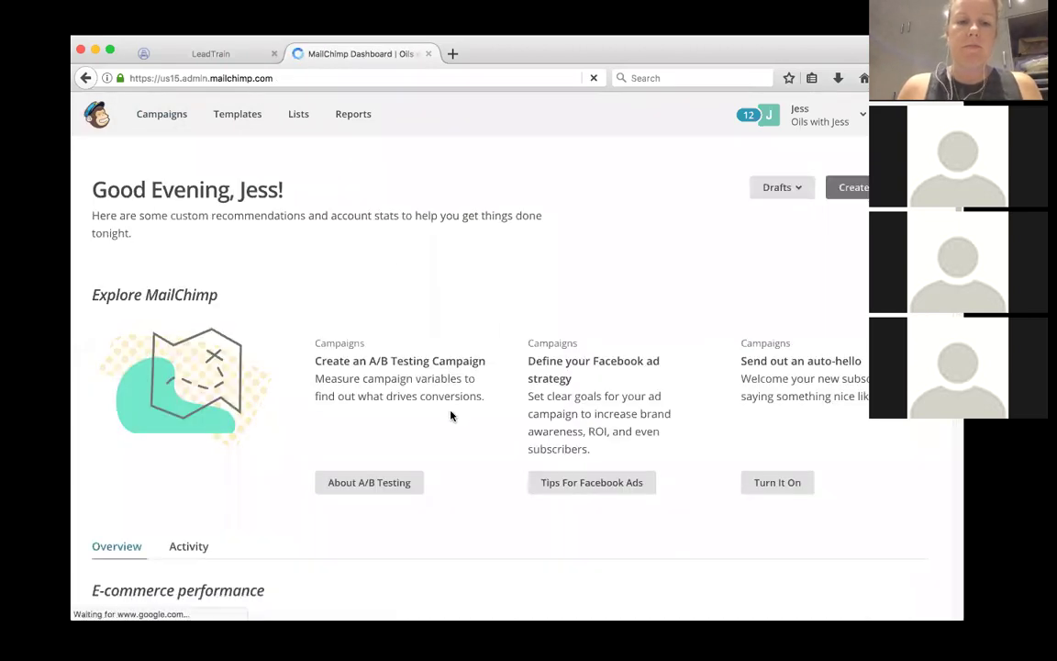
pyautogui.scroll(-5, 450, 416)
pyautogui.scroll(-4, 450, 415)
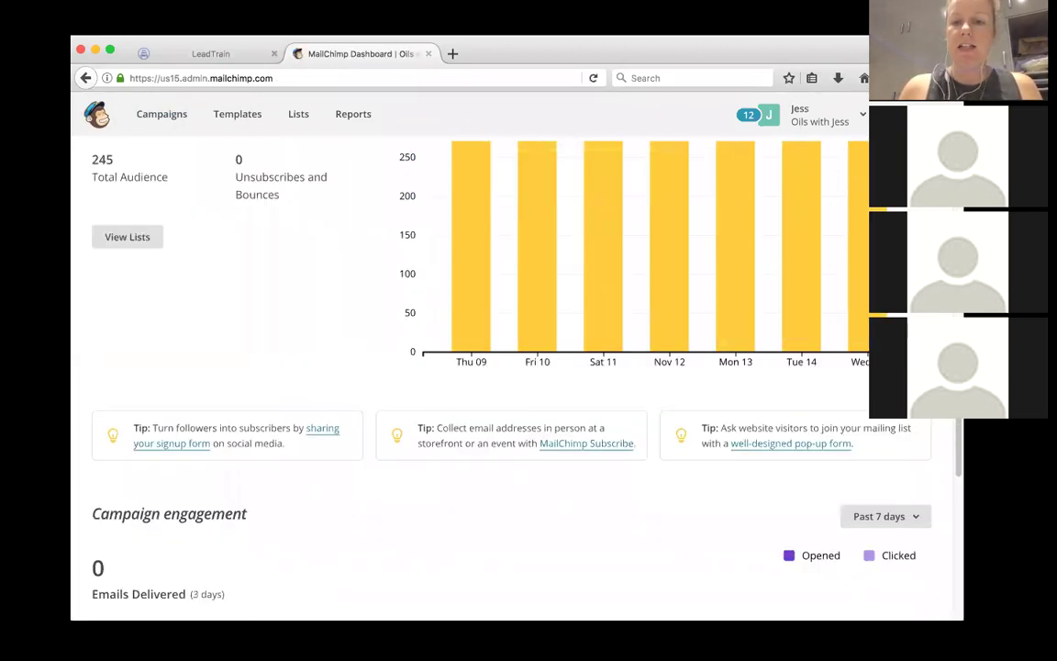
pyautogui.scroll(-8, 489, 354)
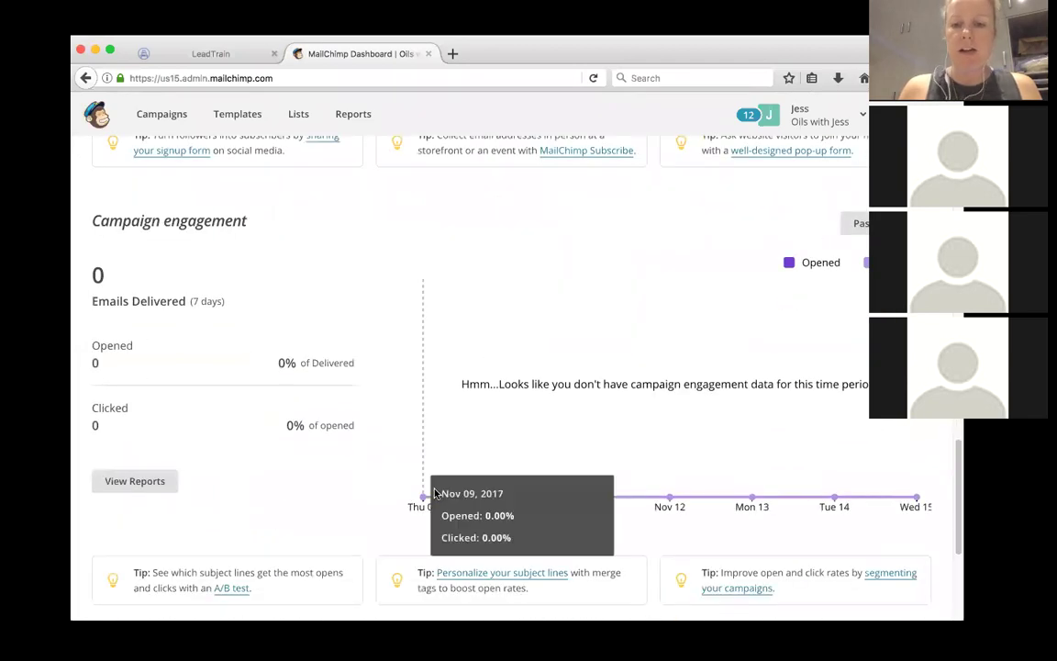
pyautogui.scroll(15, 435, 494)
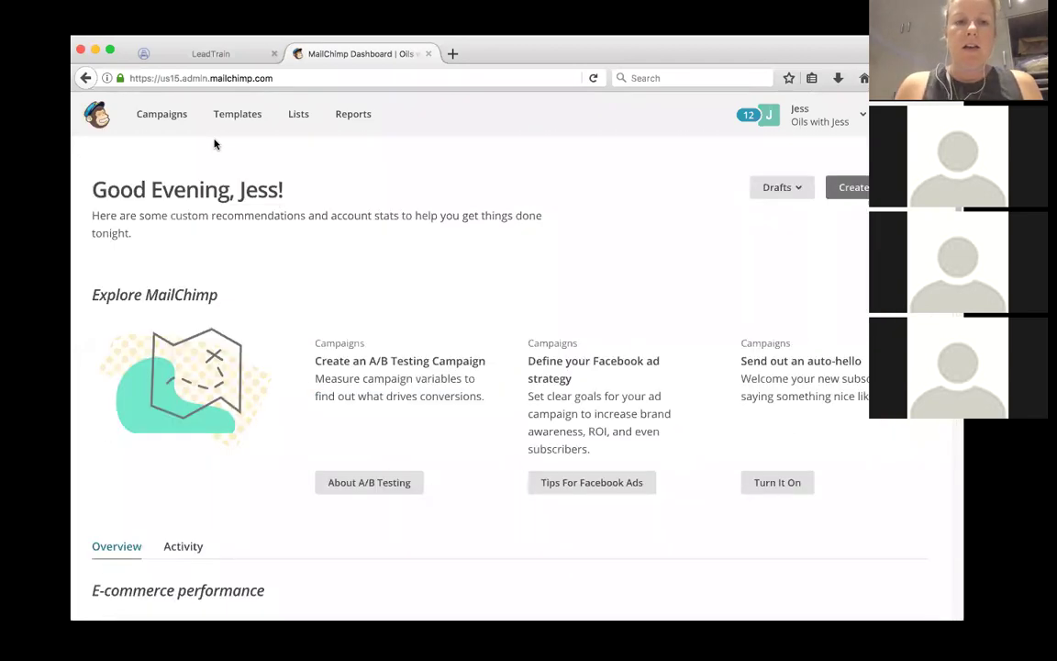
pyautogui.click(156, 122)
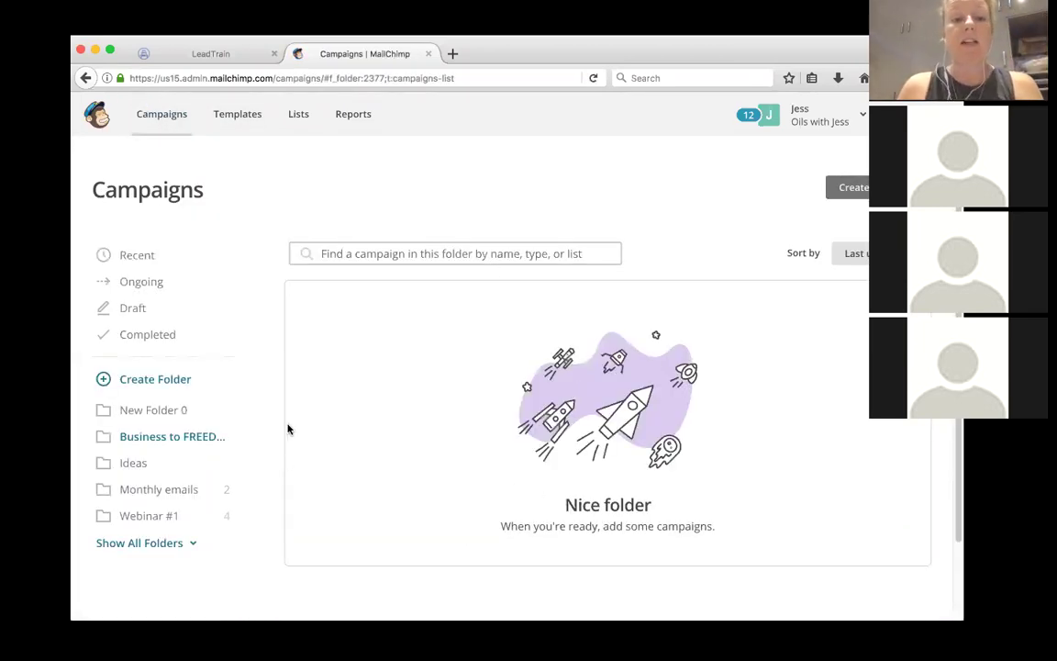
pyautogui.scroll(-1, 379, 455)
pyautogui.scroll(-1, 379, 455)
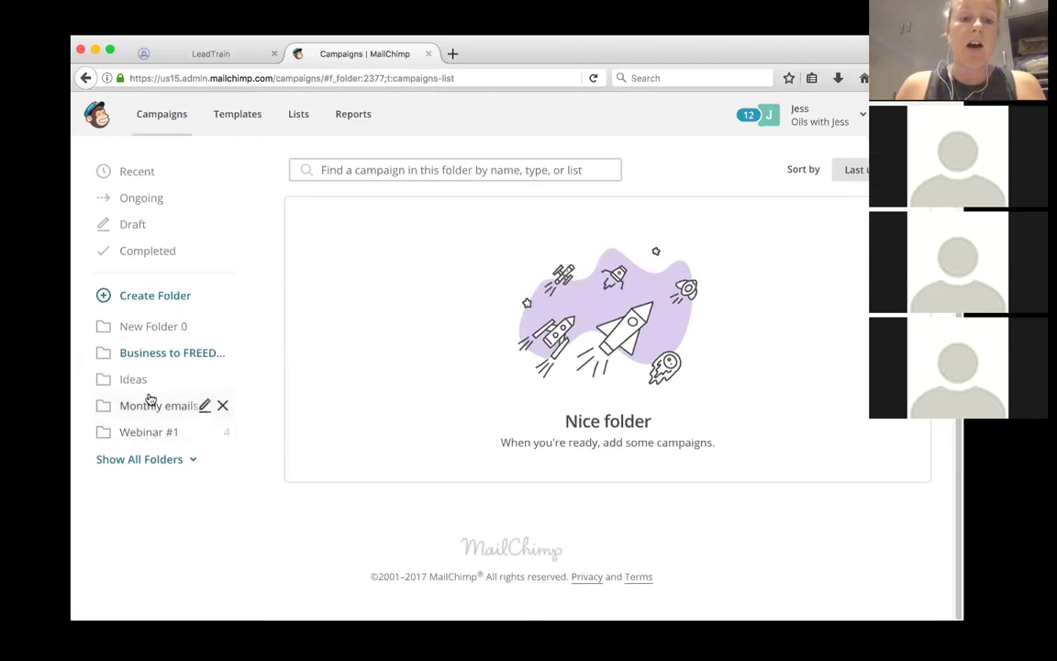
# Open the Monthly emails folder and preview the June - Free Beauty Oil campaign's $129 offer
pyautogui.click(147, 406)
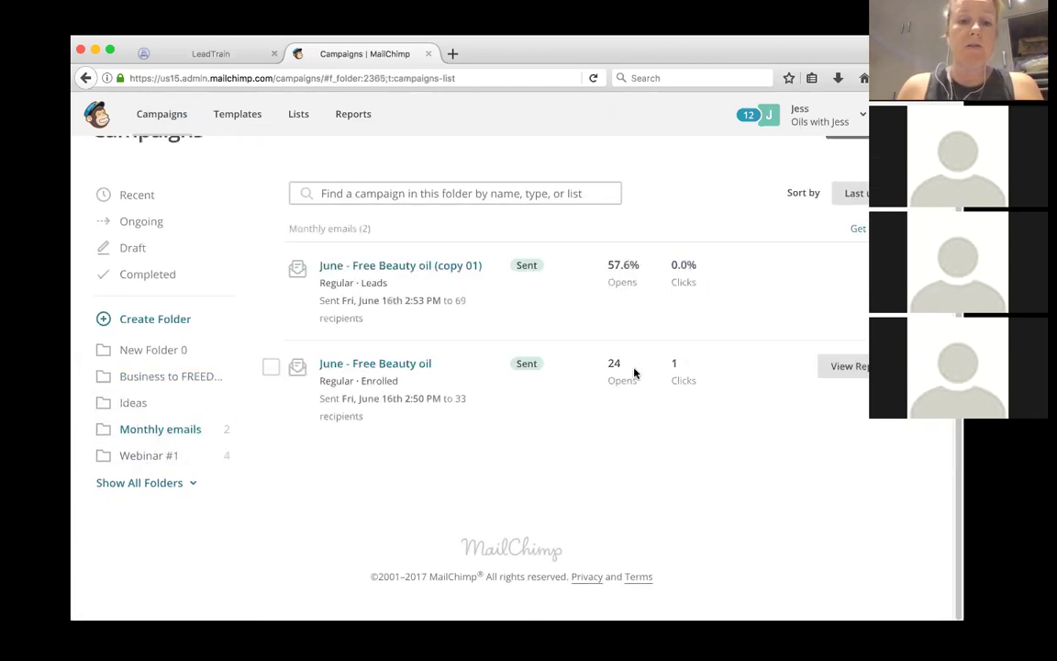
pyautogui.click(429, 363)
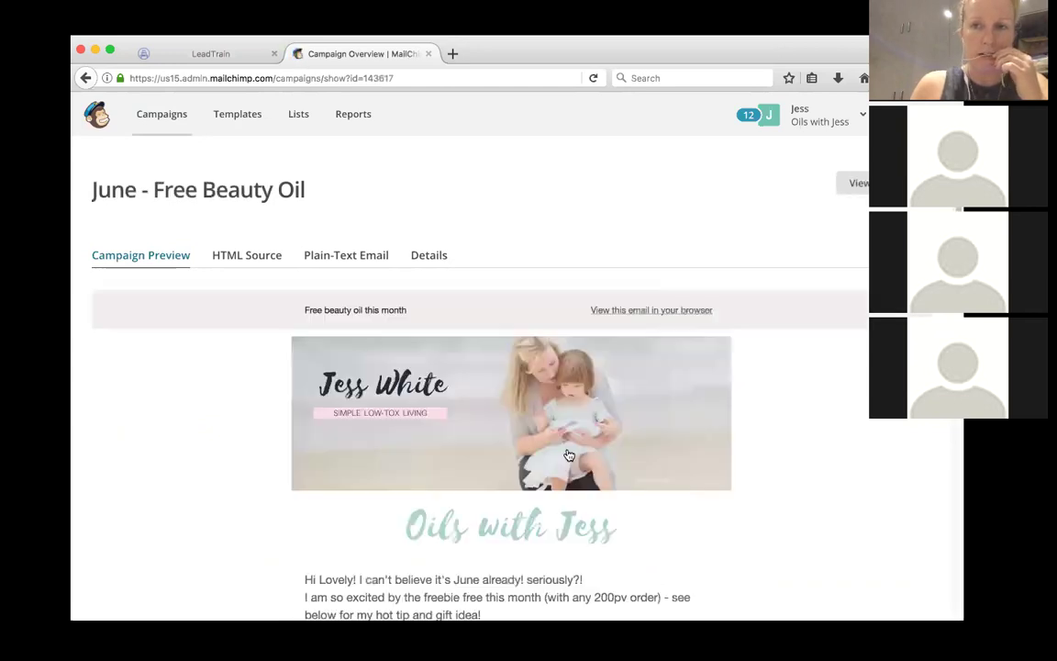
pyautogui.scroll(-3, 578, 466)
pyautogui.scroll(-10, 578, 466)
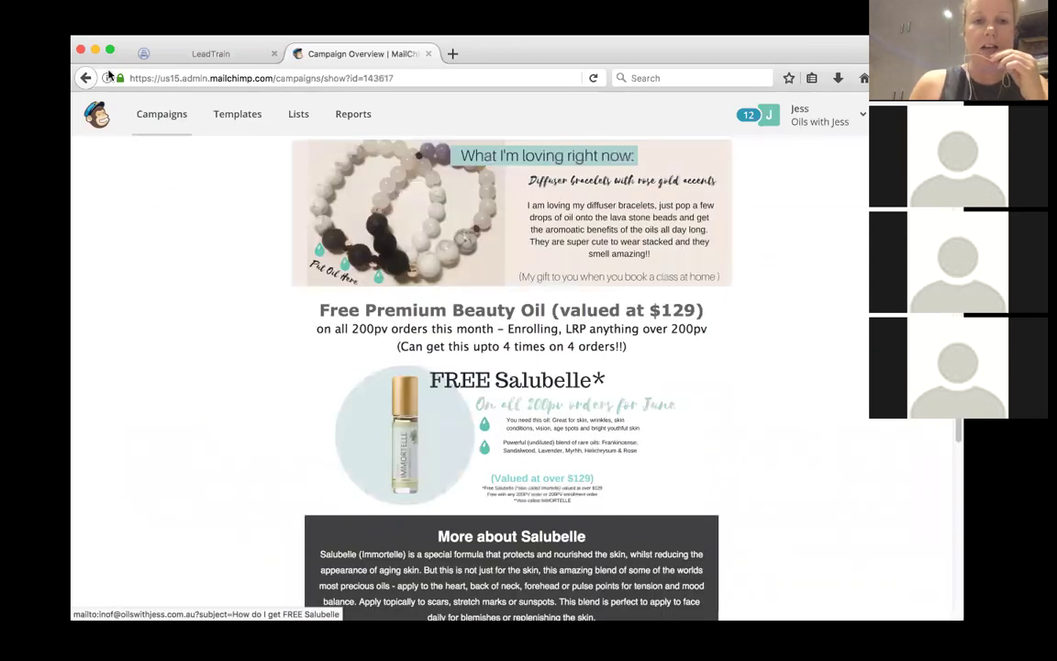
pyautogui.scroll(-6, 579, 470)
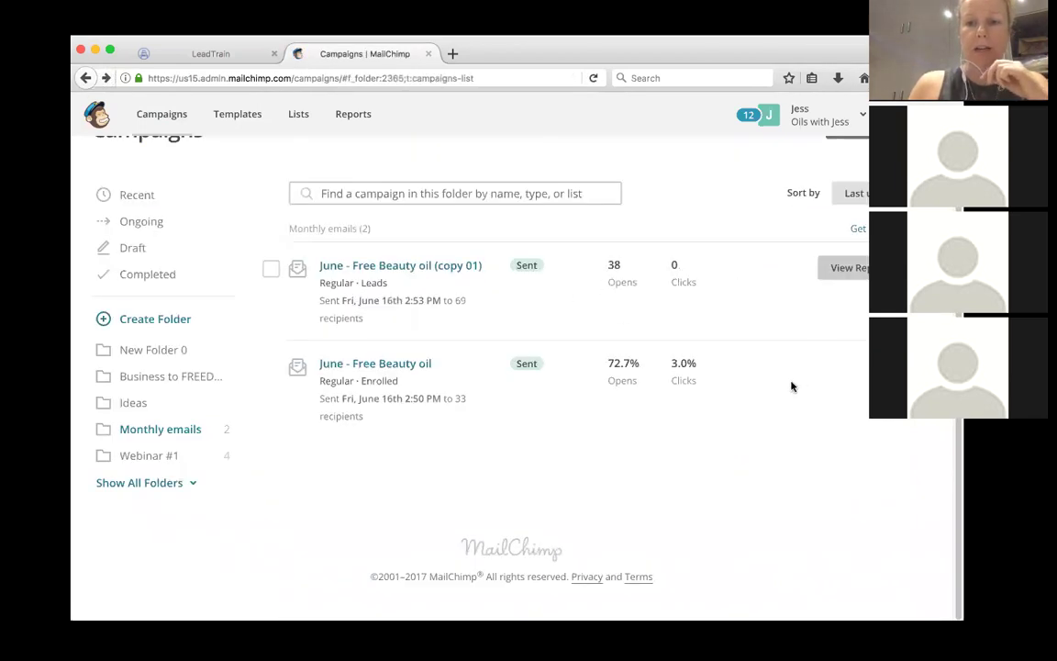
# Review the June - Free Beauty Oil report: 33 recipients, 72.7% opens, 3.0% clicks, 24-hour chart
pyautogui.click(843, 366)
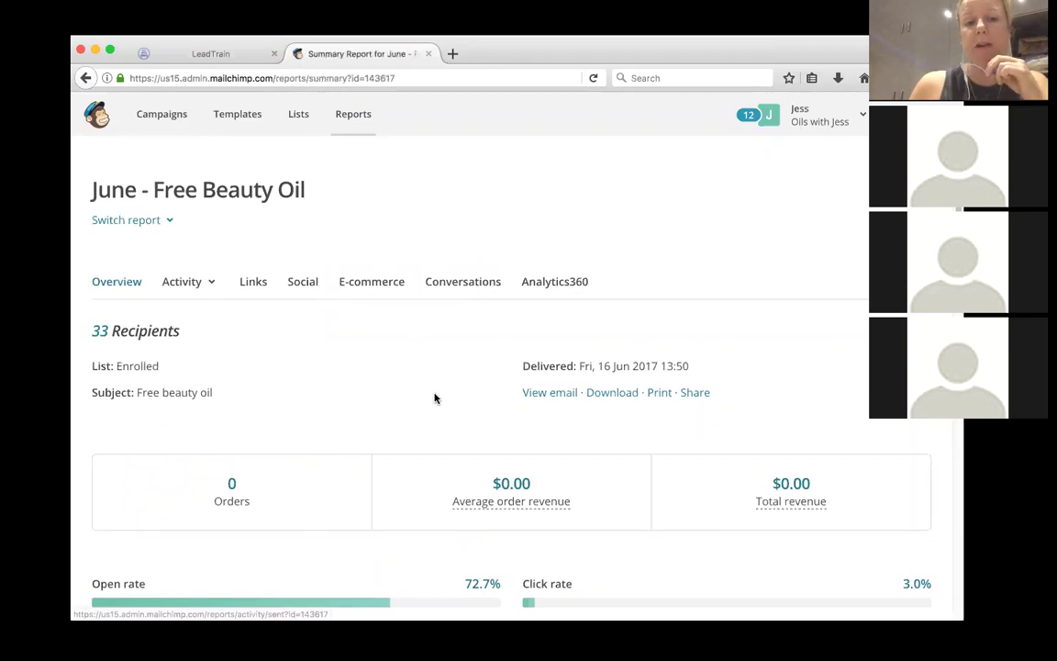
pyautogui.scroll(-5, 434, 396)
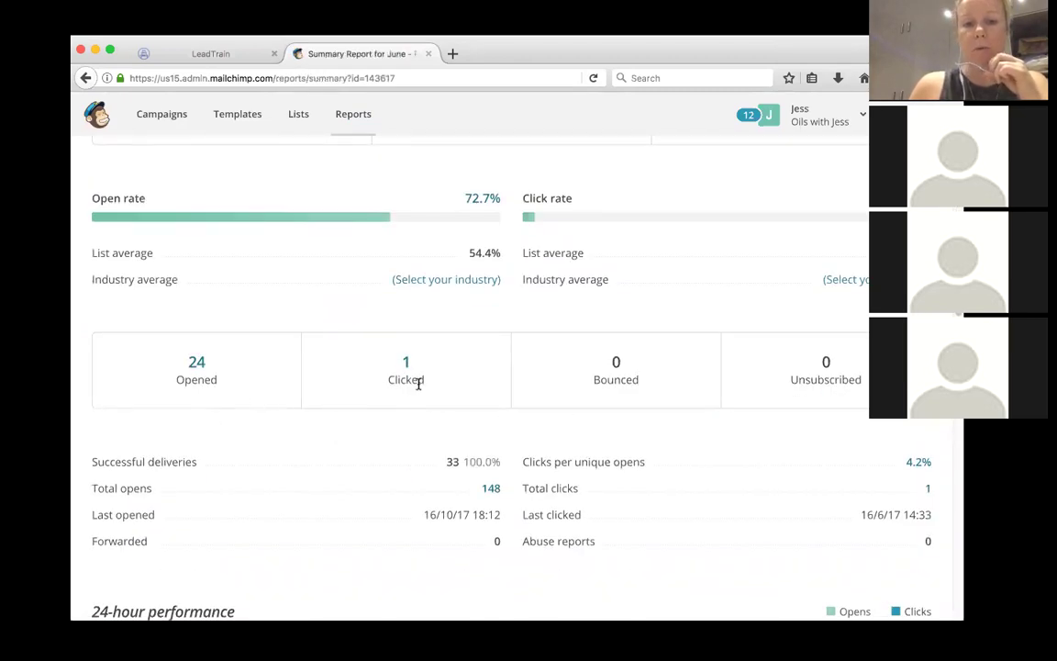
pyautogui.scroll(-2, 418, 383)
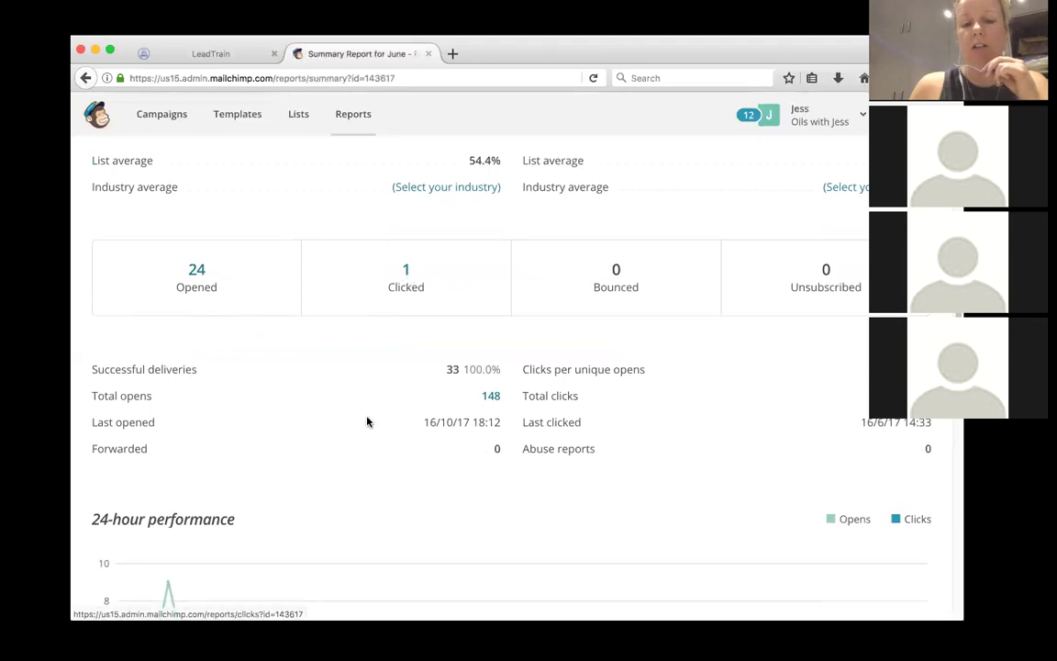
pyautogui.scroll(-5, 367, 421)
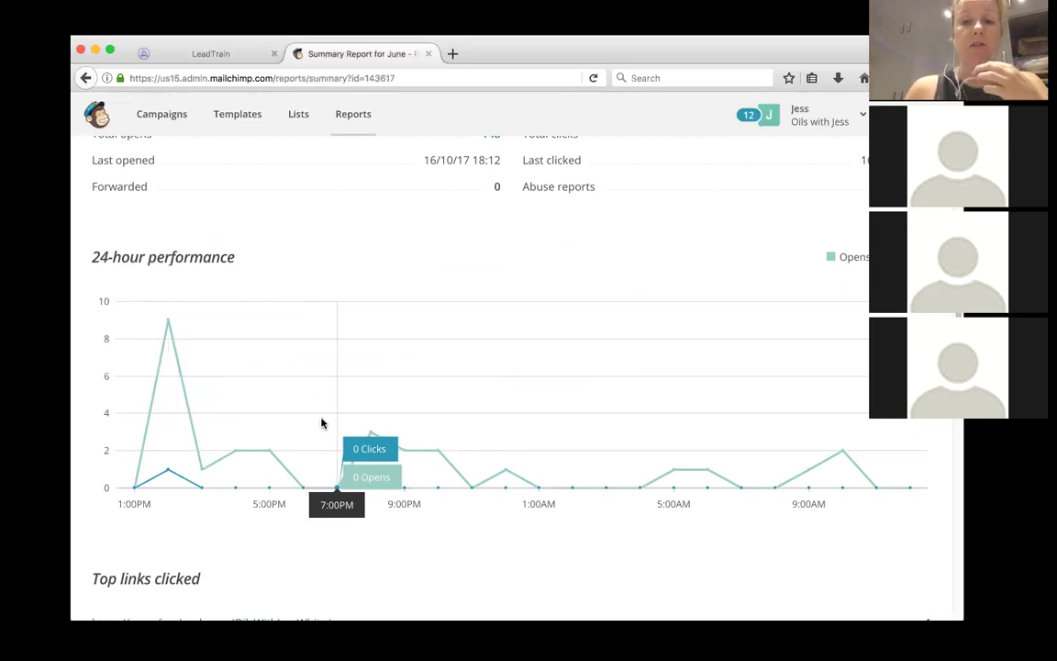
pyautogui.scroll(10, 321, 422)
pyautogui.scroll(3, 322, 423)
pyautogui.click(301, 121)
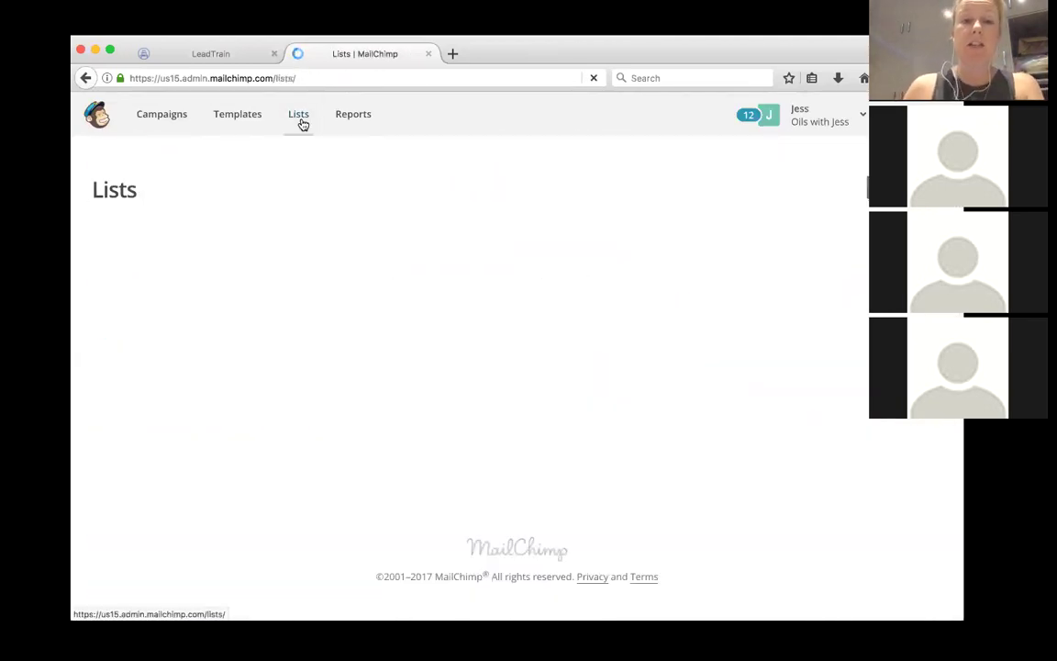
# Scroll through the subscriber lists, including Leads (101 subscribers) and Enrolled (133 subscribers)
pyautogui.scroll(-2, 285, 557)
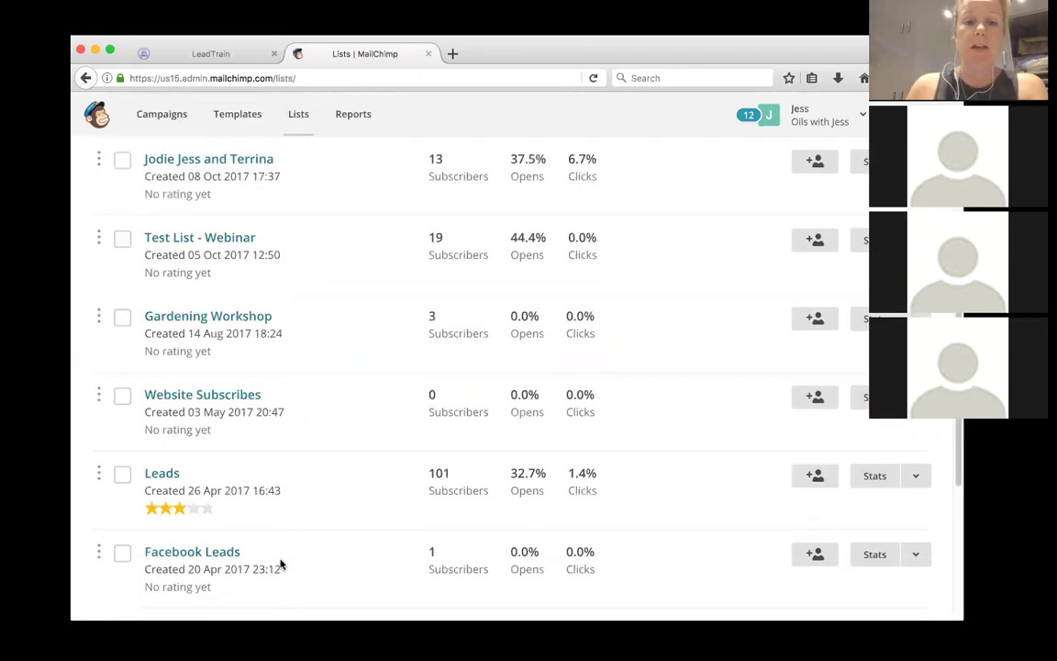
pyautogui.scroll(-2, 280, 564)
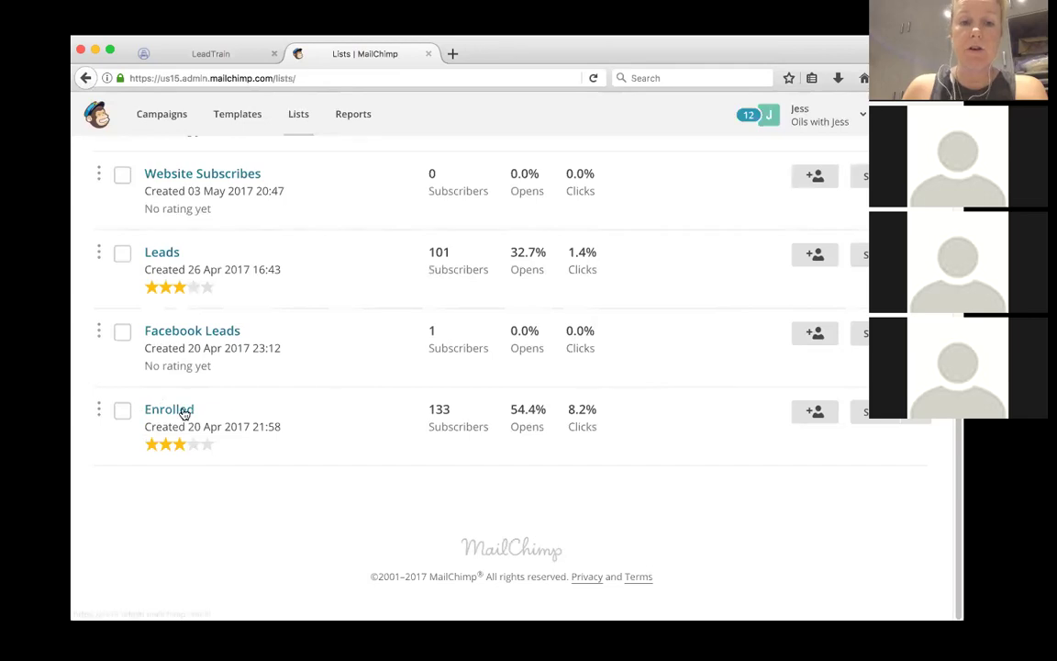
pyautogui.scroll(2, 108, 367)
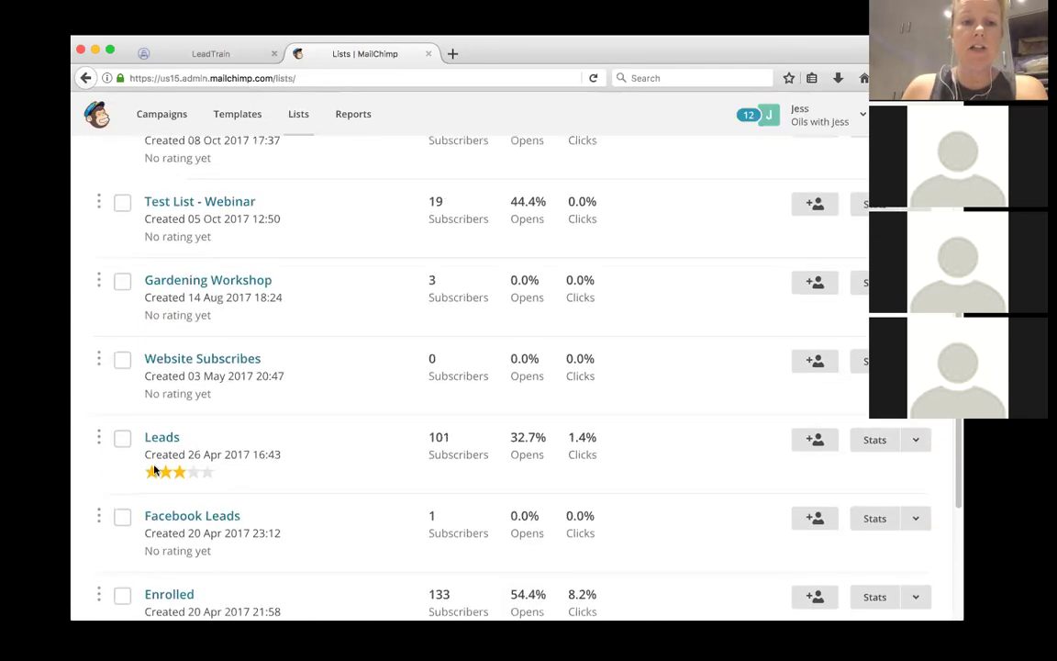
pyautogui.scroll(2, 284, 478)
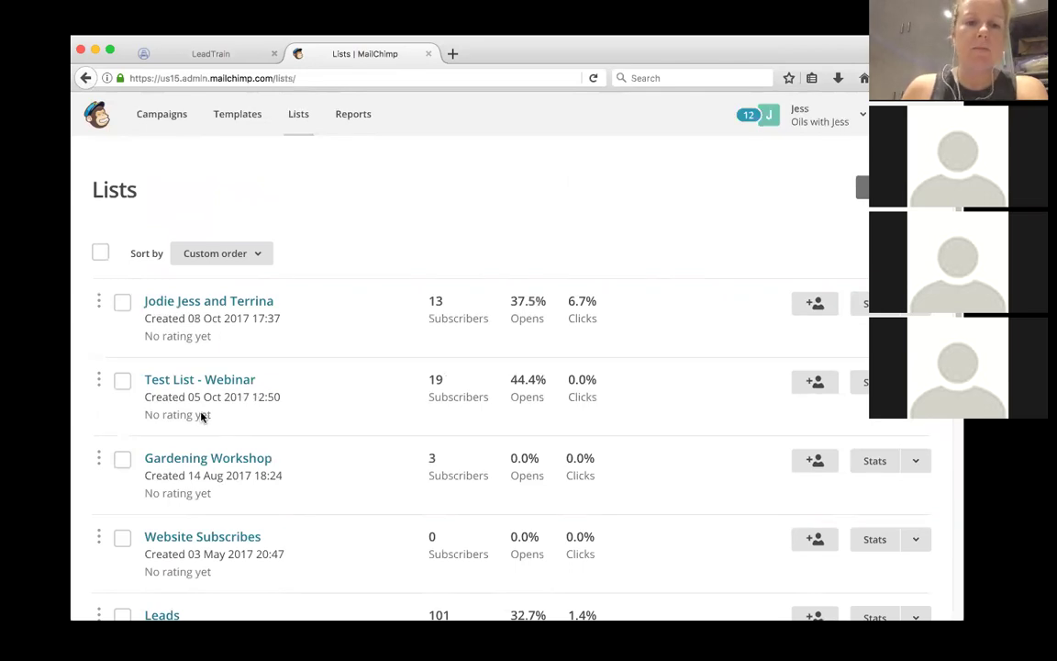
pyautogui.scroll(-5, 250, 470)
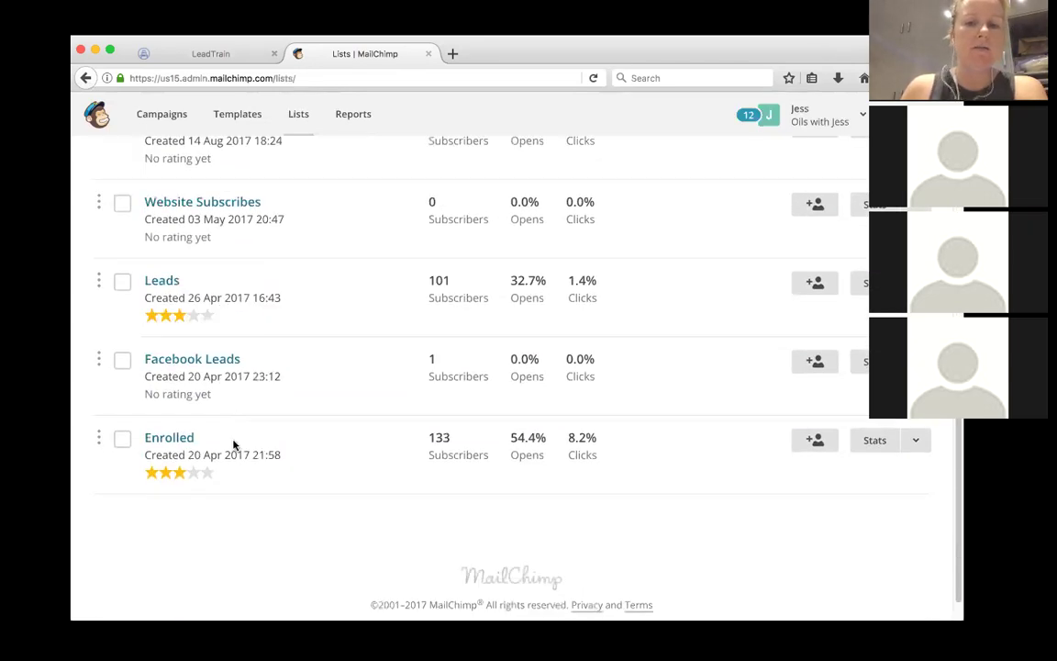
pyautogui.scroll(1, 447, 494)
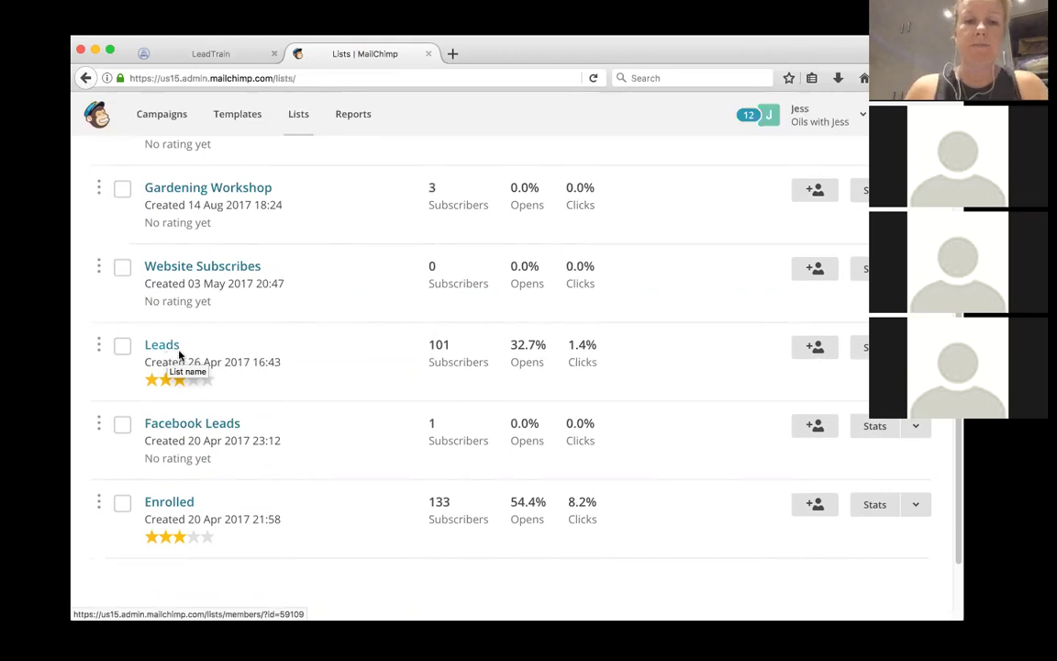
pyautogui.scroll(5, 240, 363)
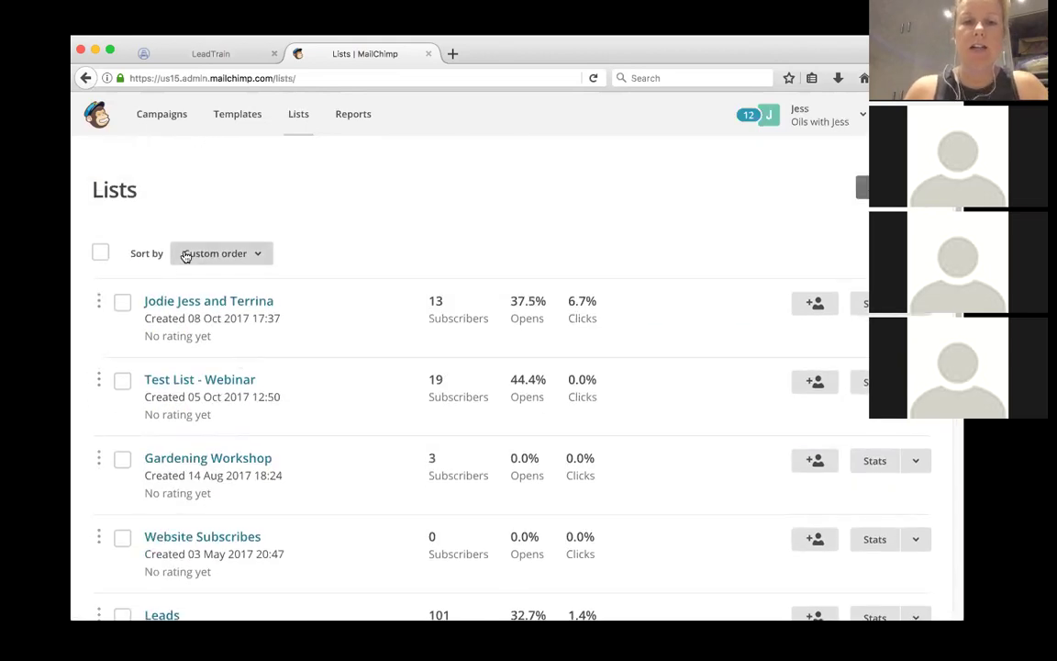